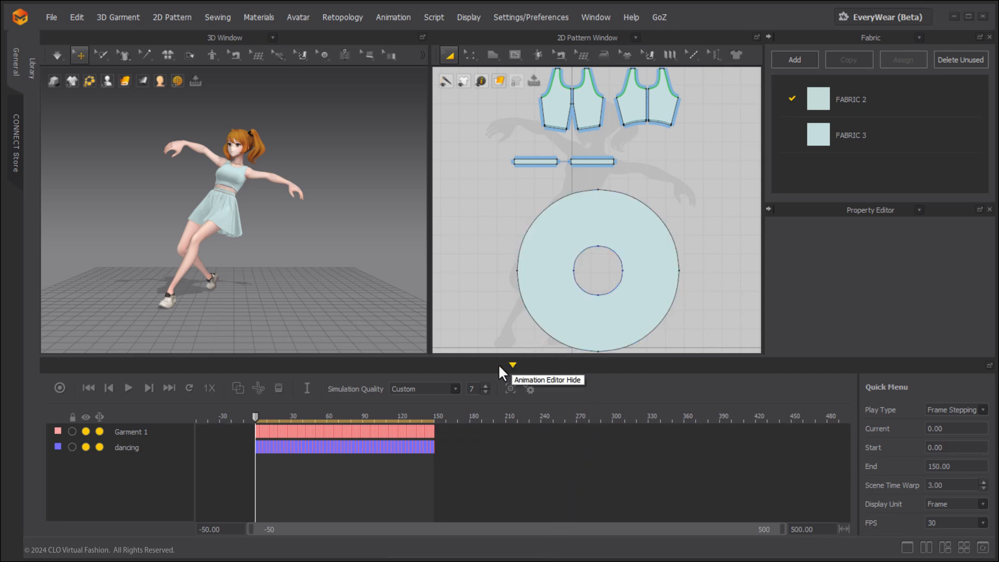
Collapse and reopen the Animation Editor, and play the dancing animation.
{"action": "left_click", "coordinate": [512, 365]}
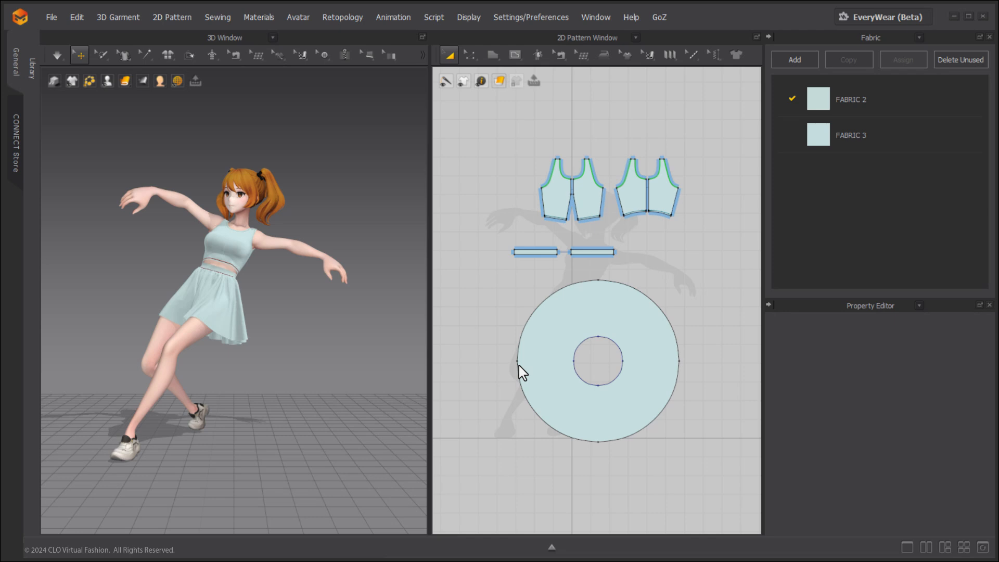
{"action": "left_click", "coordinate": [551, 546]}
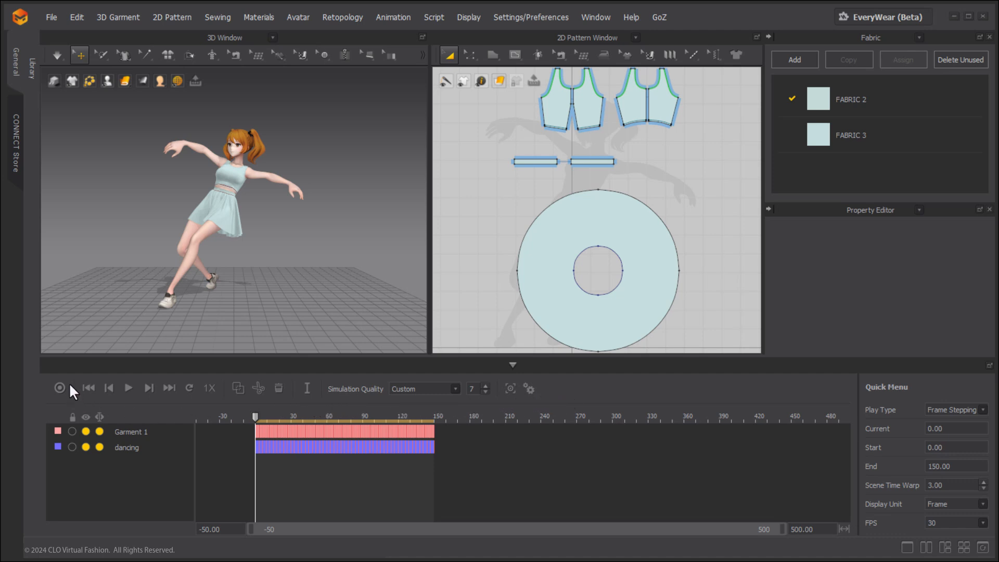
{"action": "left_click", "coordinate": [123, 388]}
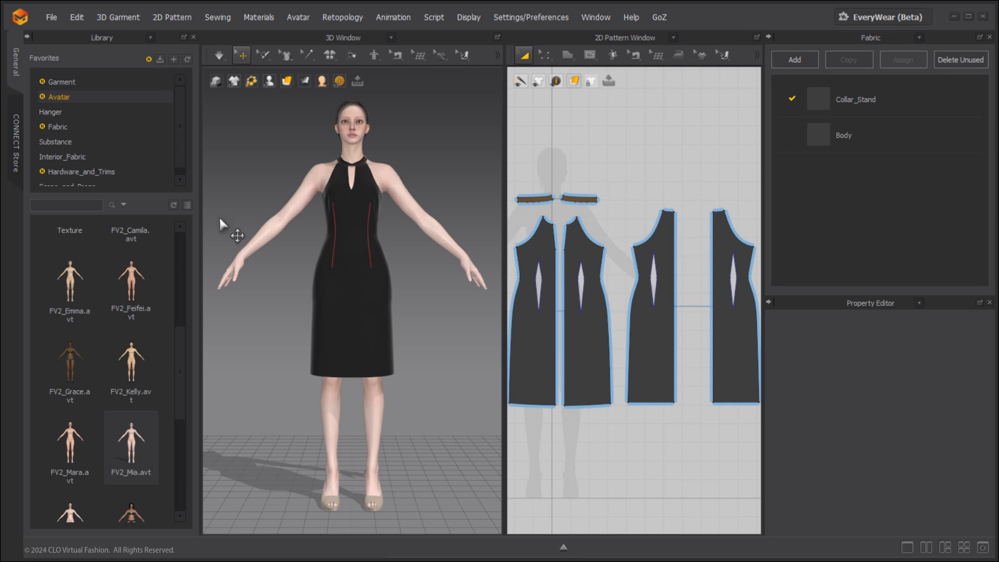
Load the FV2_01_No_Hands_Pose motion, moving avatar and garment to the start position with a 30-frame transition animation.
{"action": "scroll", "coordinate": [111, 269], "scroll_direction": "up", "scroll_amount": 5}
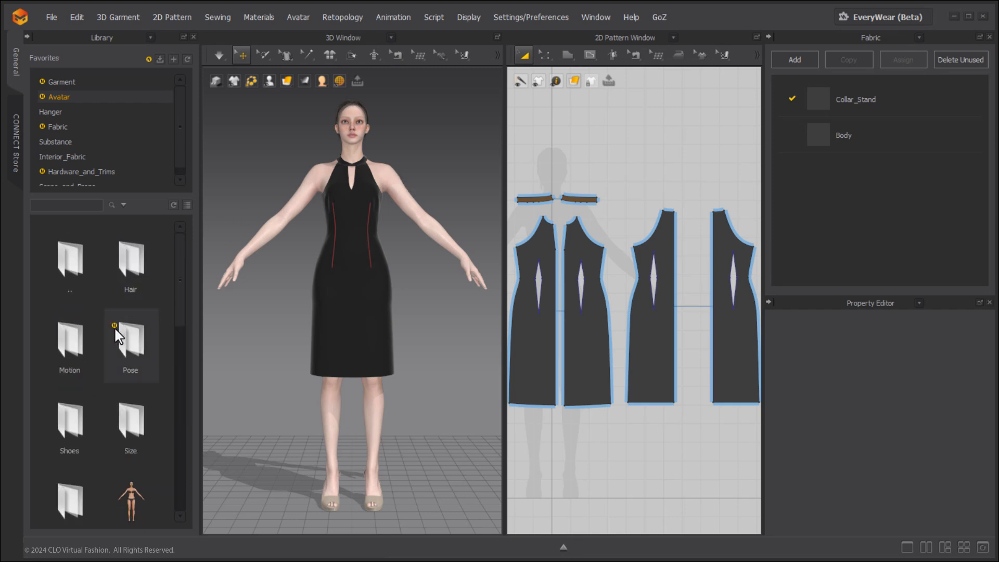
{"action": "double_click", "coordinate": [75, 348]}
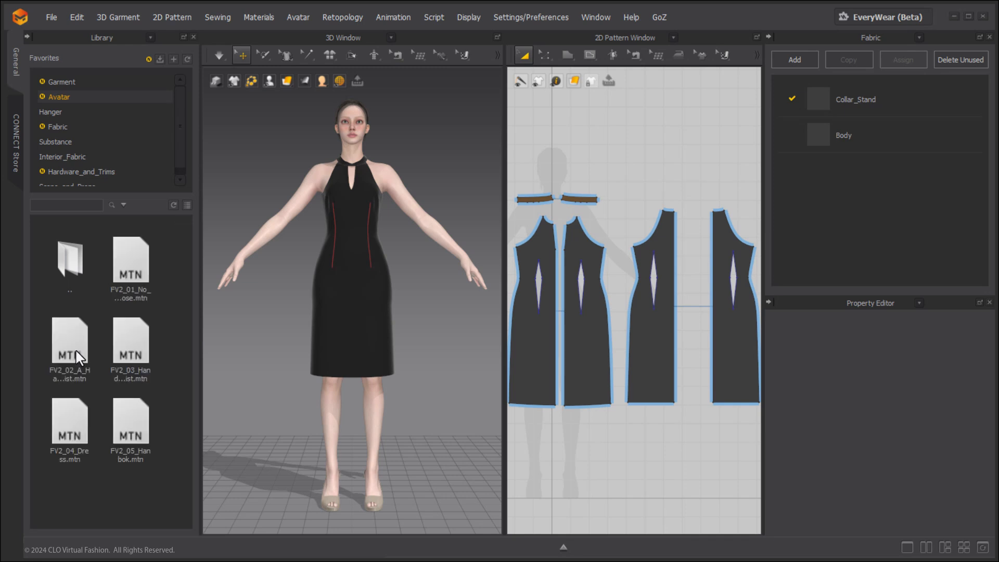
{"action": "double_click", "coordinate": [131, 265]}
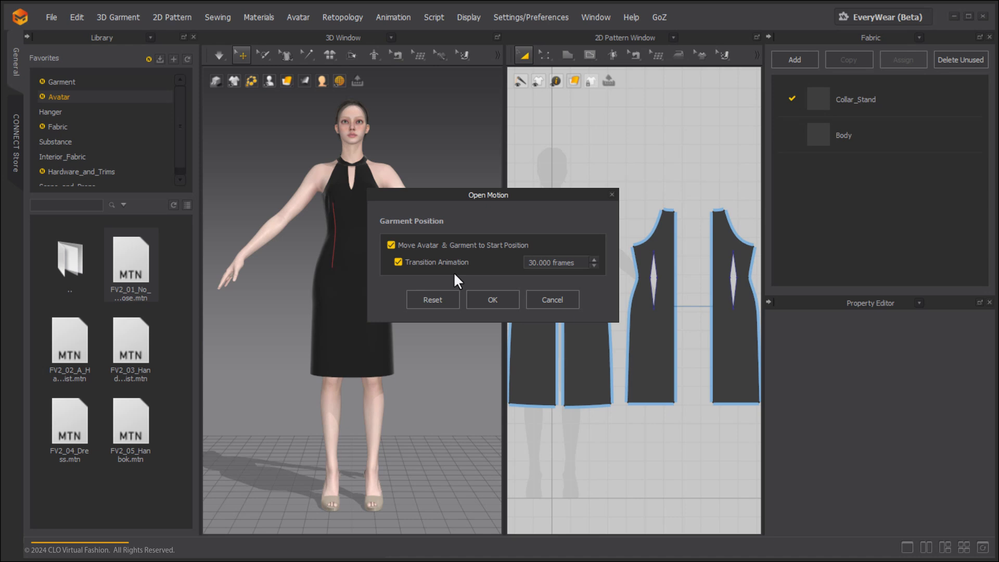
{"action": "left_click", "coordinate": [476, 296]}
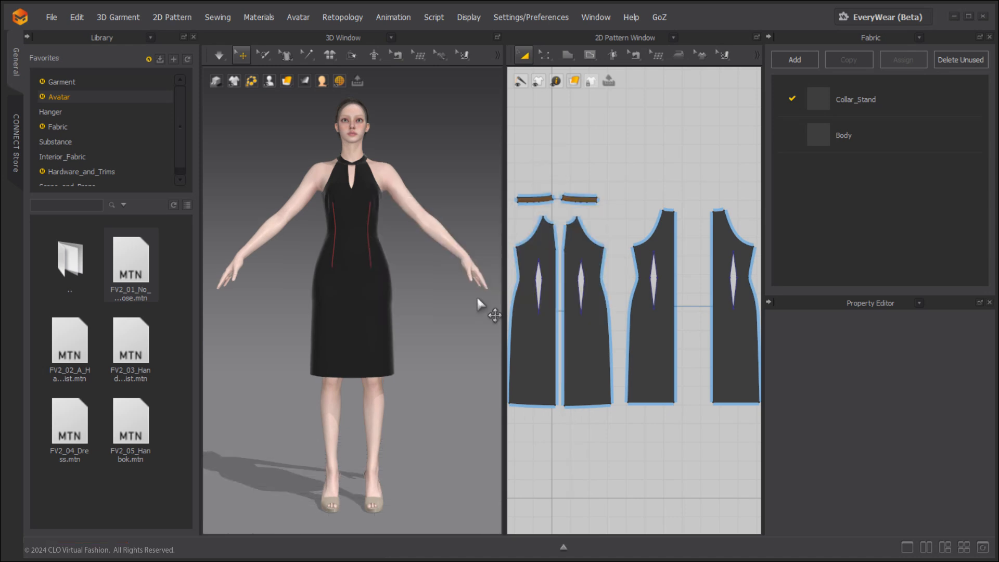
Open the Animation Editor, preview the transition from frame 0 to 30, and return to the start frame.
{"action": "scroll", "coordinate": [318, 402], "scroll_direction": "down", "scroll_amount": 2}
{"action": "scroll", "coordinate": [318, 403], "scroll_direction": "down", "scroll_amount": 2}
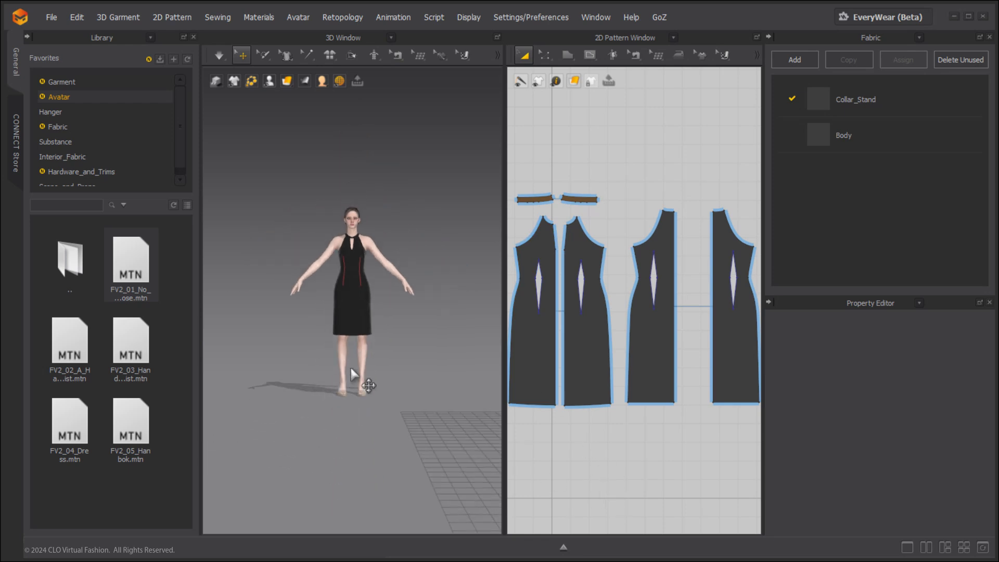
{"action": "middle_click_drag", "start_coordinate": [458, 325], "coordinate": [365, 308]}
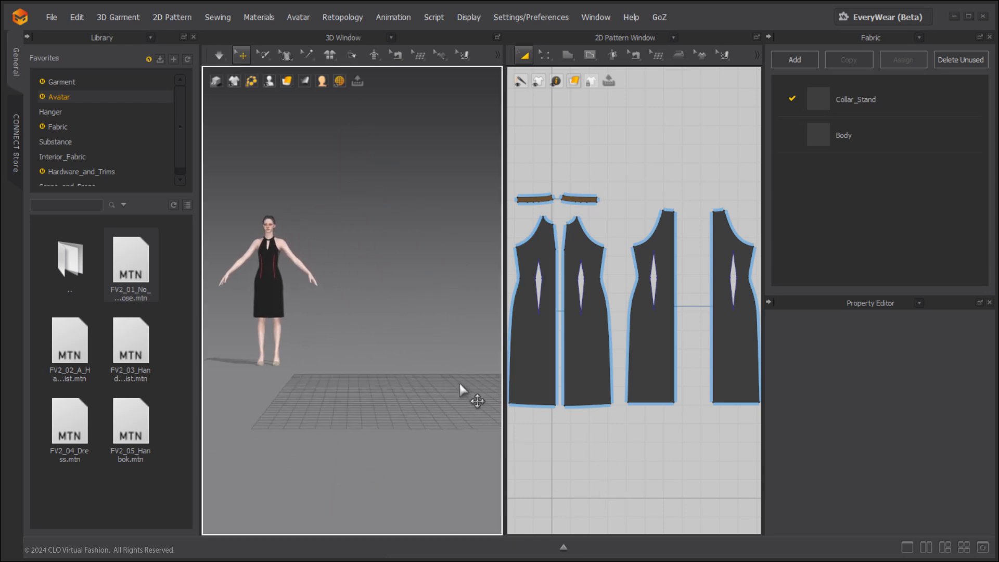
{"action": "left_click", "coordinate": [563, 547]}
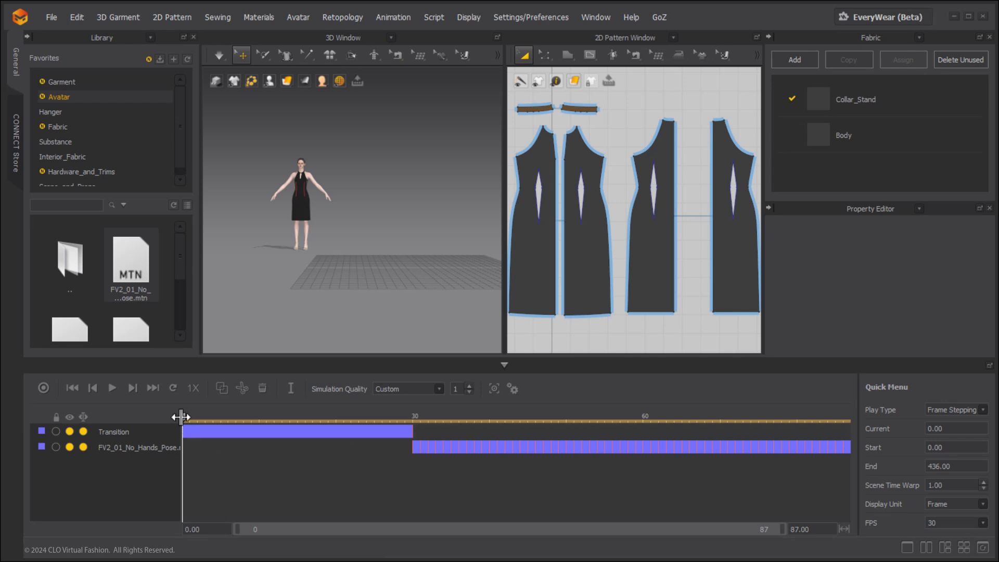
{"action": "left_click_drag", "start_coordinate": [183, 417], "coordinate": [412, 415]}
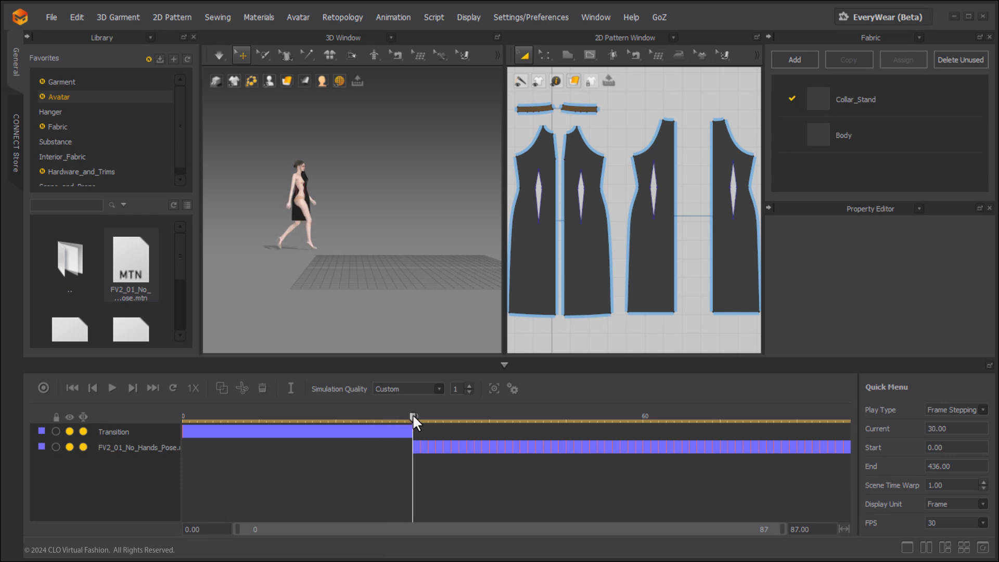
{"action": "left_click", "coordinate": [72, 387]}
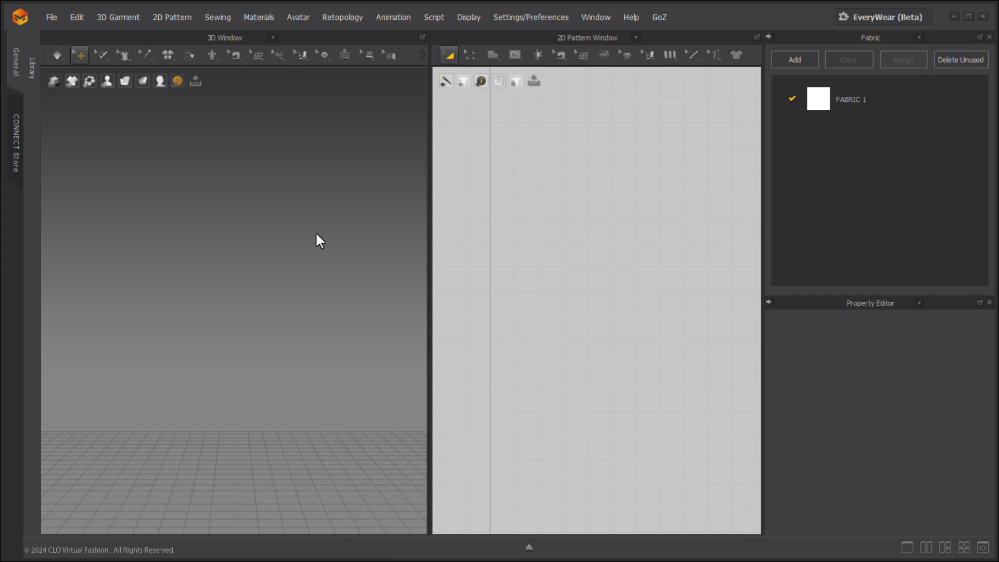
Import the FBX avatar with joint animation, cache animation and automatic arrangement points, at mm scale and 100%.
{"action": "left_click", "coordinate": [52, 18]}
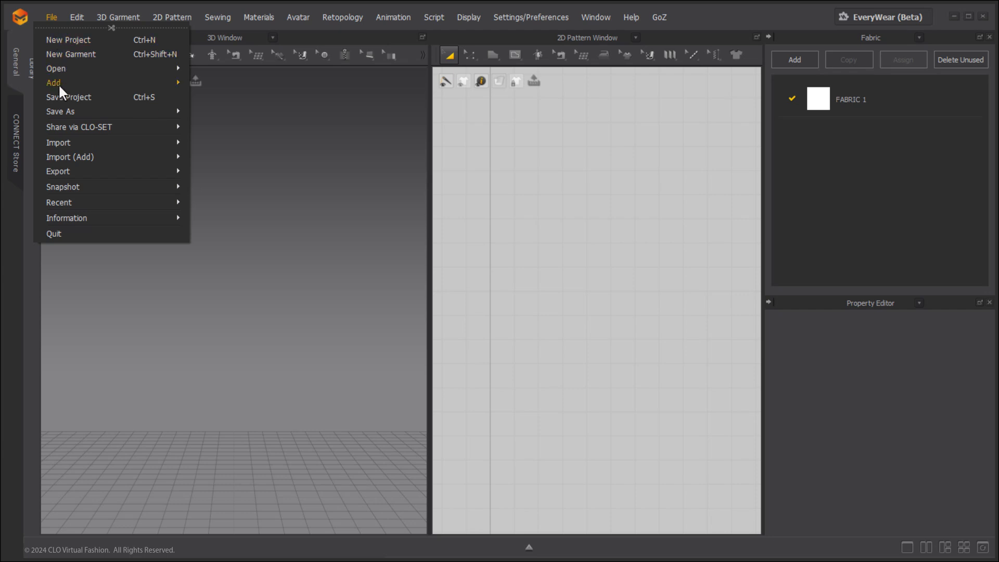
{"action": "mouse_move", "coordinate": [96, 147]}
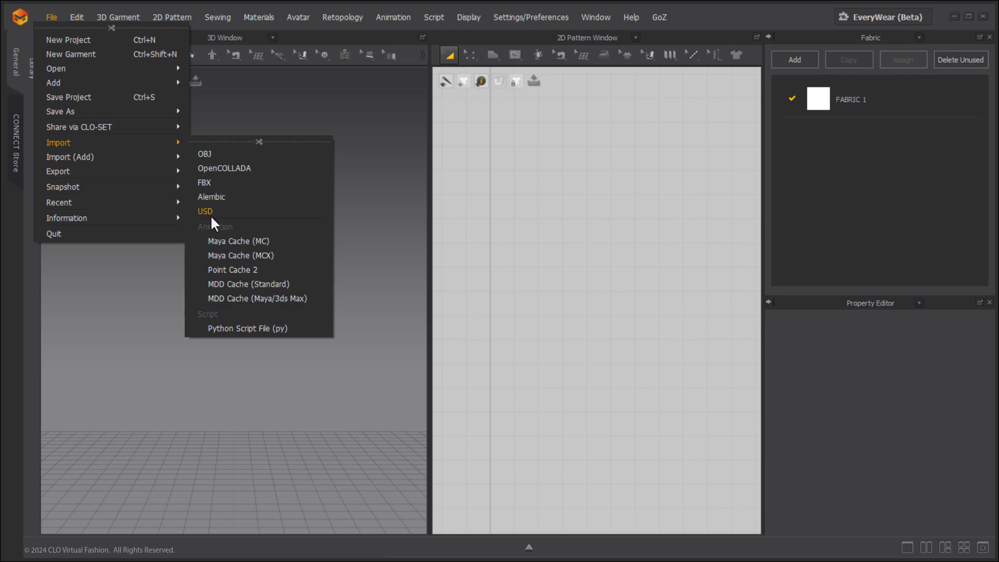
{"action": "left_click", "coordinate": [216, 187]}
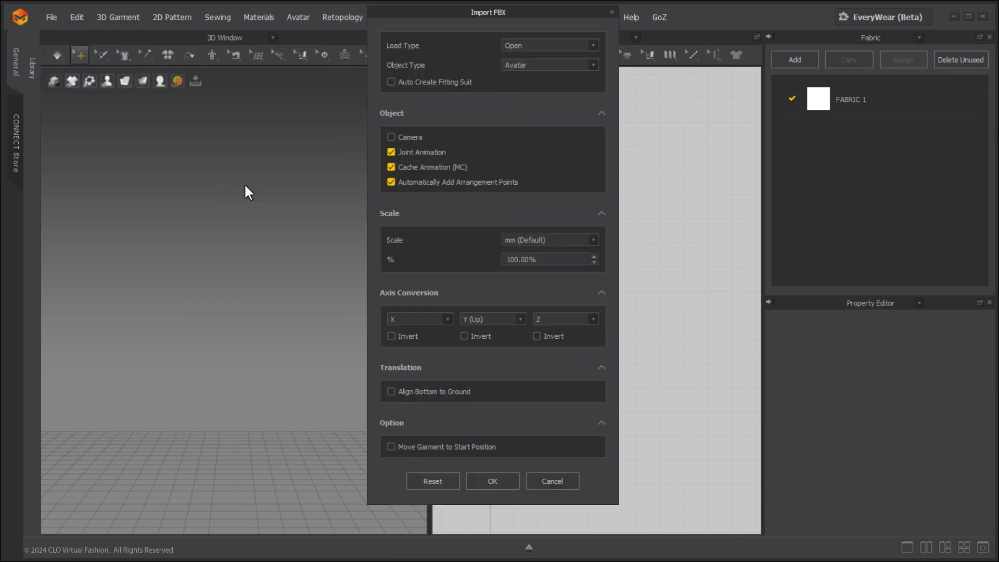
{"action": "left_click_drag", "start_coordinate": [468, 11], "coordinate": [469, 31]}
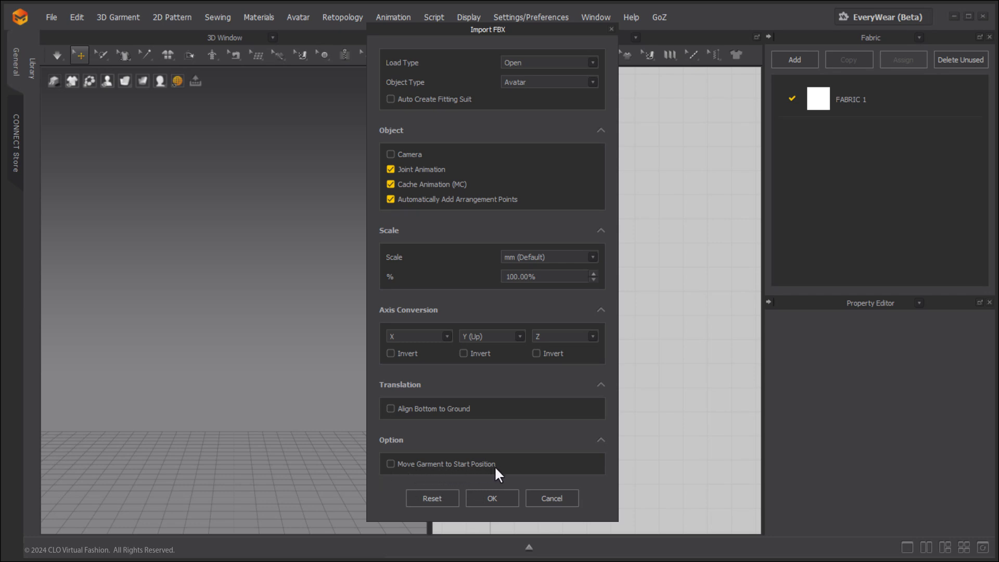
{"action": "left_click", "coordinate": [492, 498]}
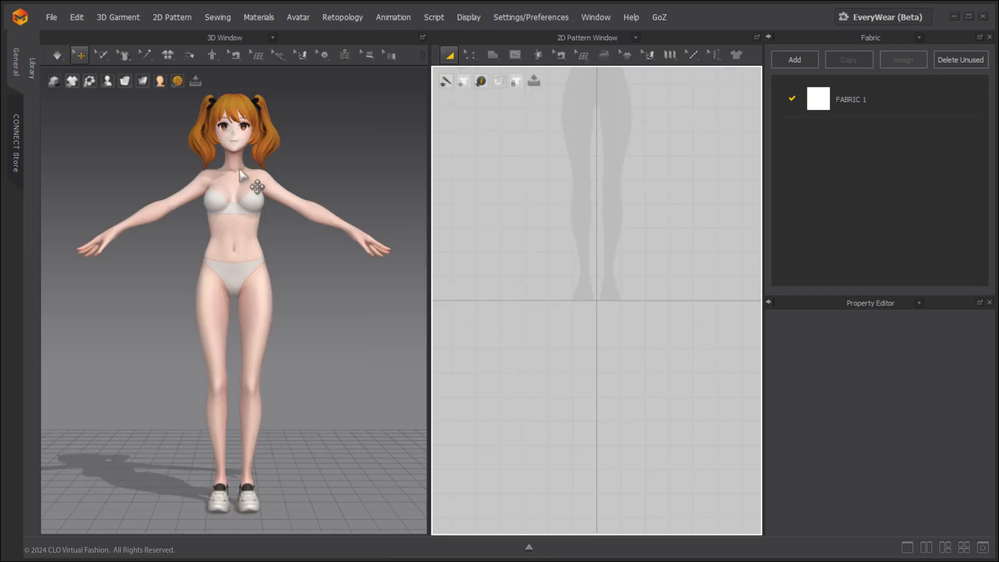
Load Garments1_Hana.zpac from the garment library onto the avatar and simulate it briefly.
{"action": "left_click", "coordinate": [33, 77]}
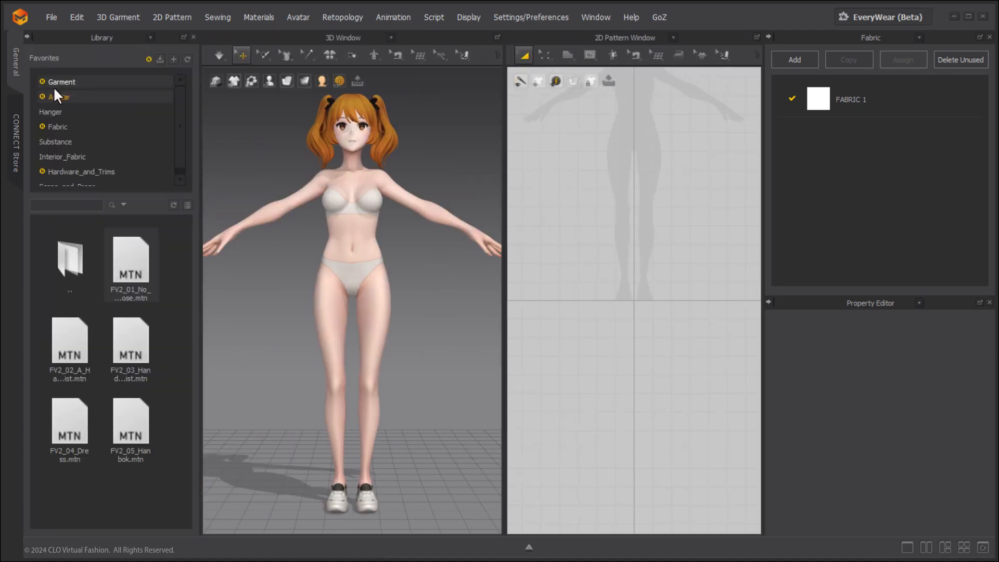
{"action": "left_click", "coordinate": [61, 82]}
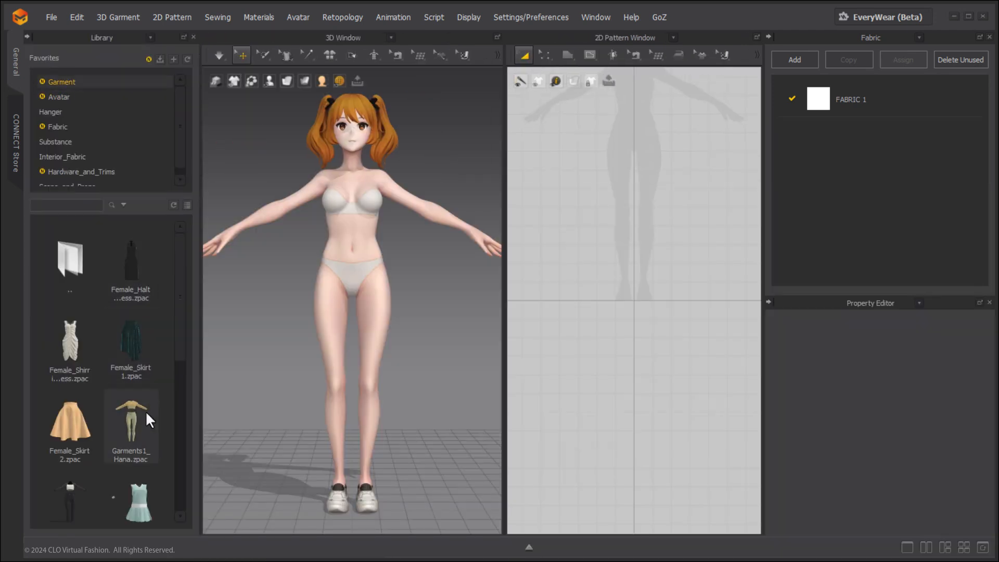
{"action": "double_click", "coordinate": [145, 411]}
{"action": "left_click", "coordinate": [27, 37]}
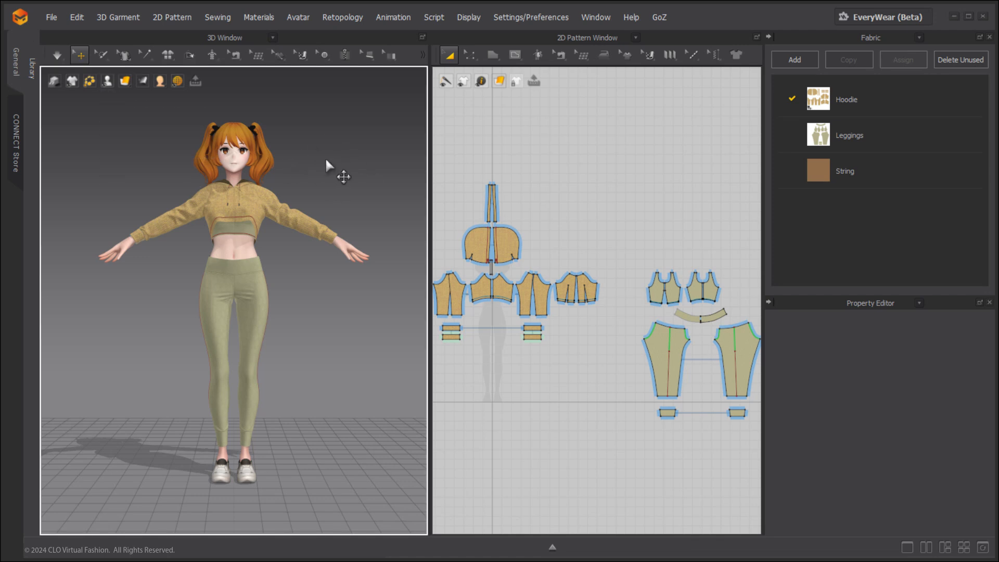
{"action": "key", "text": "space"}
{"action": "key", "text": "space"}
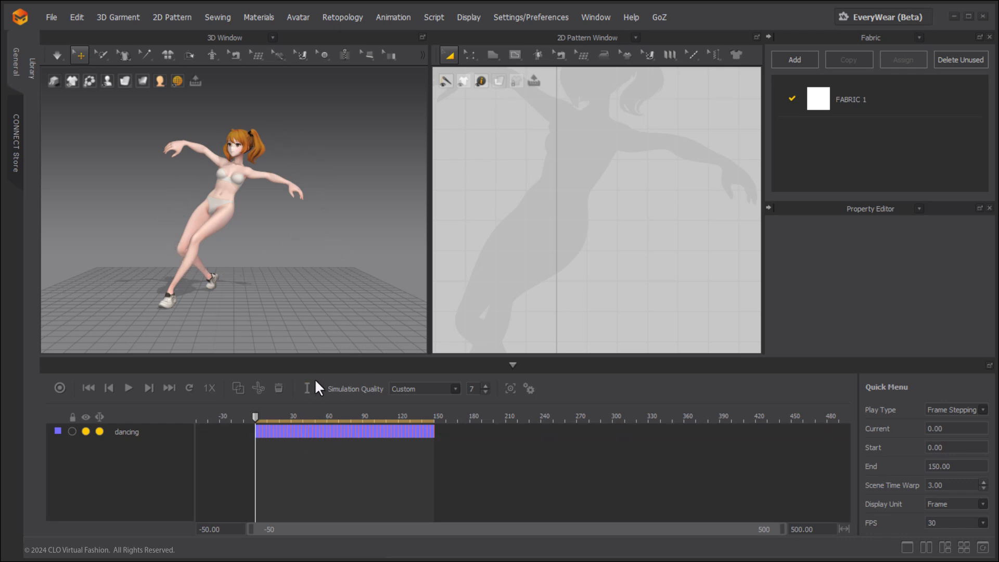
Look up the OBJ export option for the avatar's first-frame dancing pose.
{"action": "left_click", "coordinate": [52, 17]}
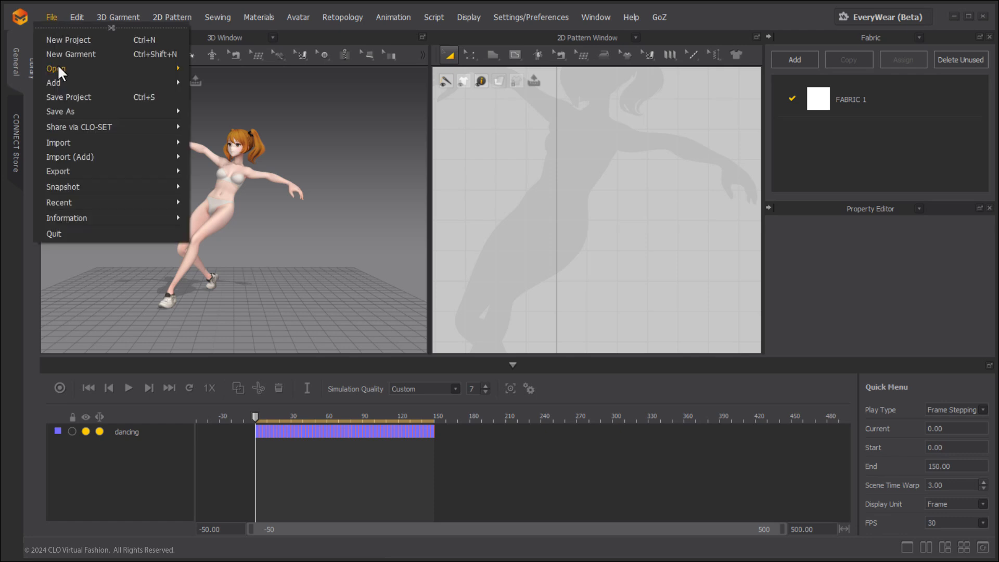
{"action": "mouse_move", "coordinate": [61, 172]}
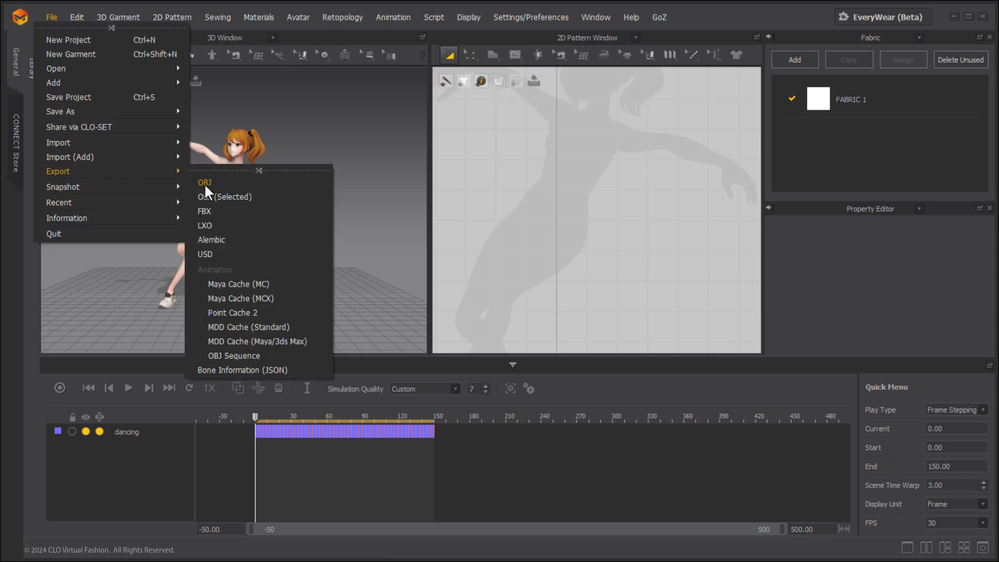
{"action": "left_click", "coordinate": [390, 189]}
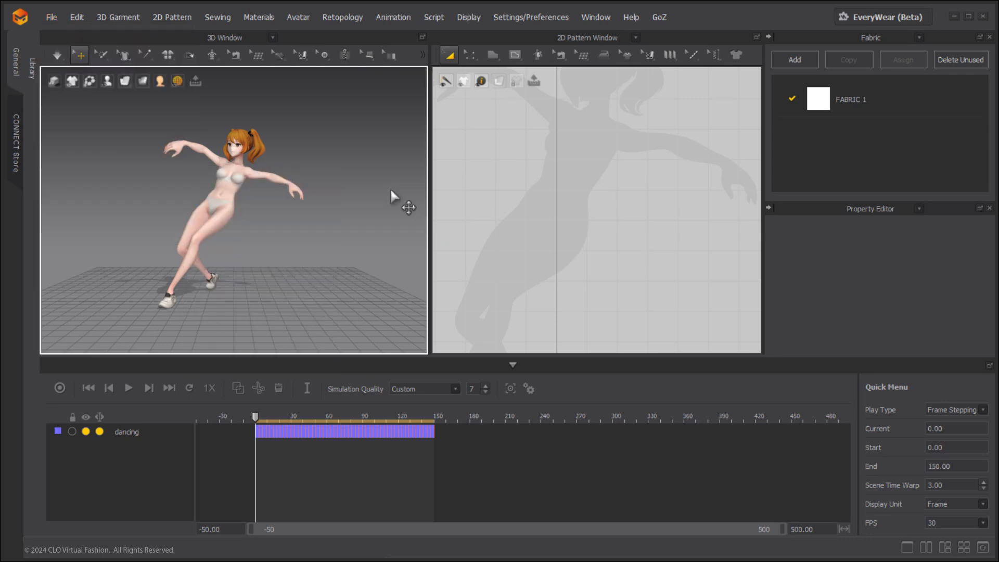
Import the OBJ file as an avatar with Automatically Add Arrangement Points enabled, at mm scale and 100%.
{"action": "left_click", "coordinate": [45, 16]}
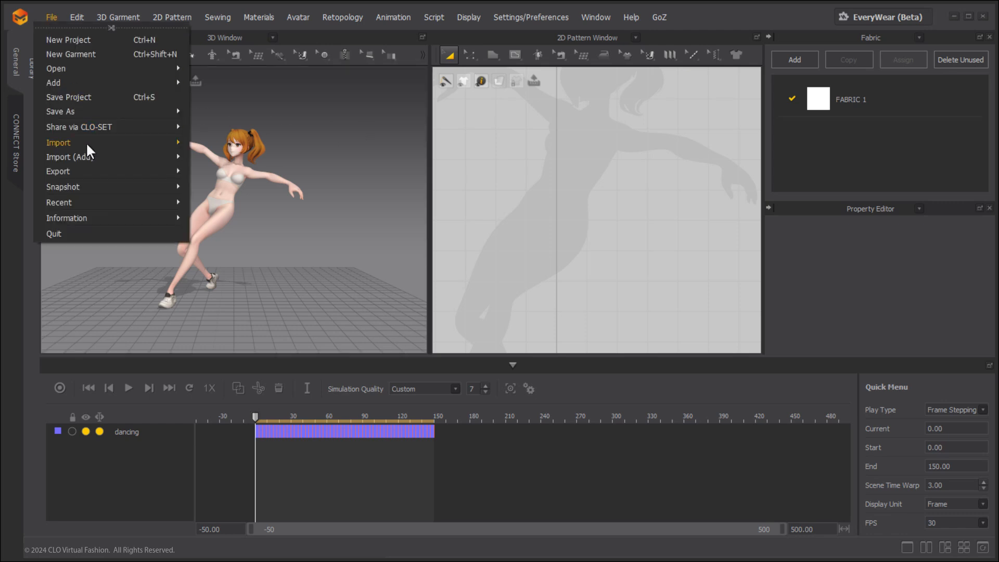
{"action": "mouse_move", "coordinate": [117, 145]}
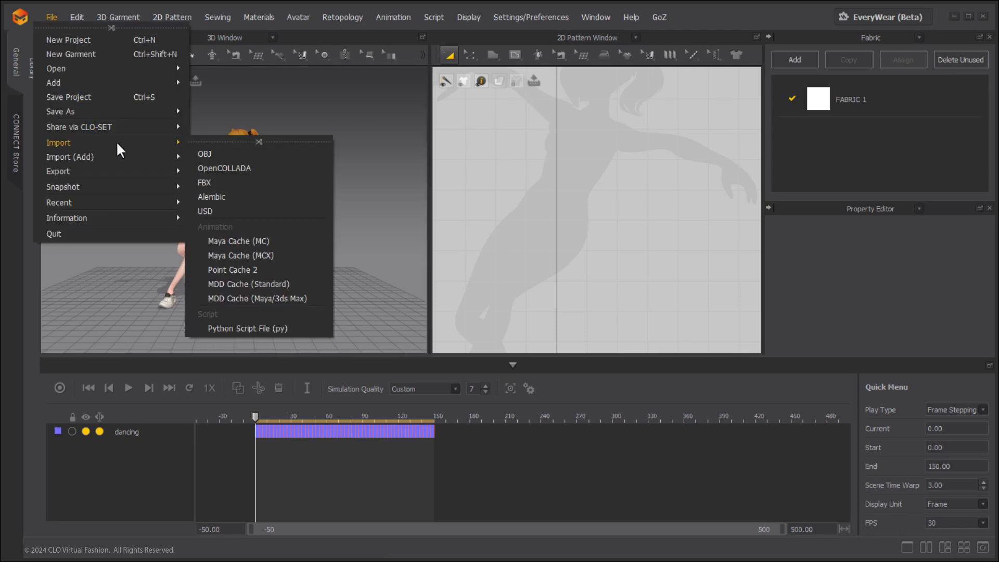
{"action": "left_click", "coordinate": [233, 157]}
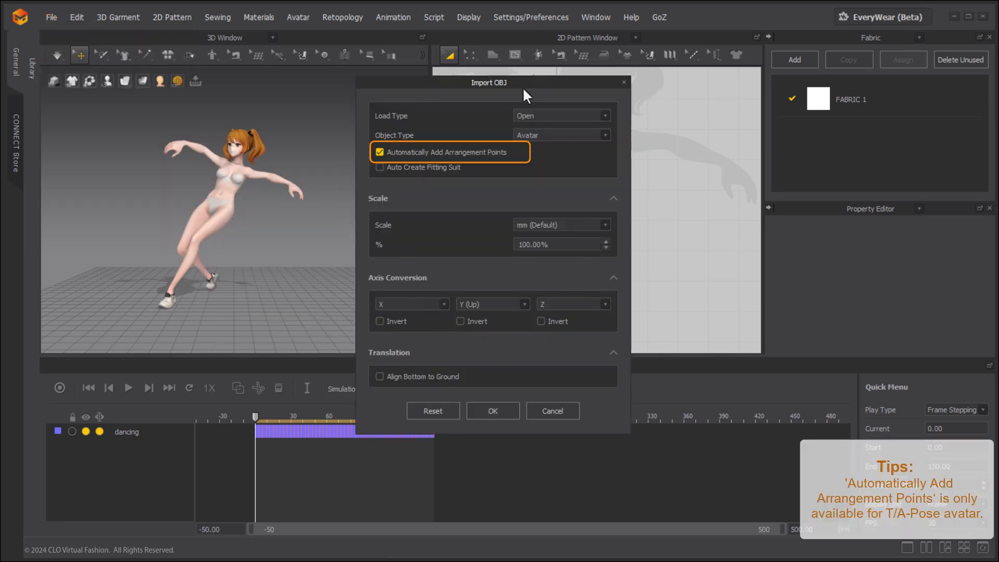
{"action": "left_click", "coordinate": [484, 410]}
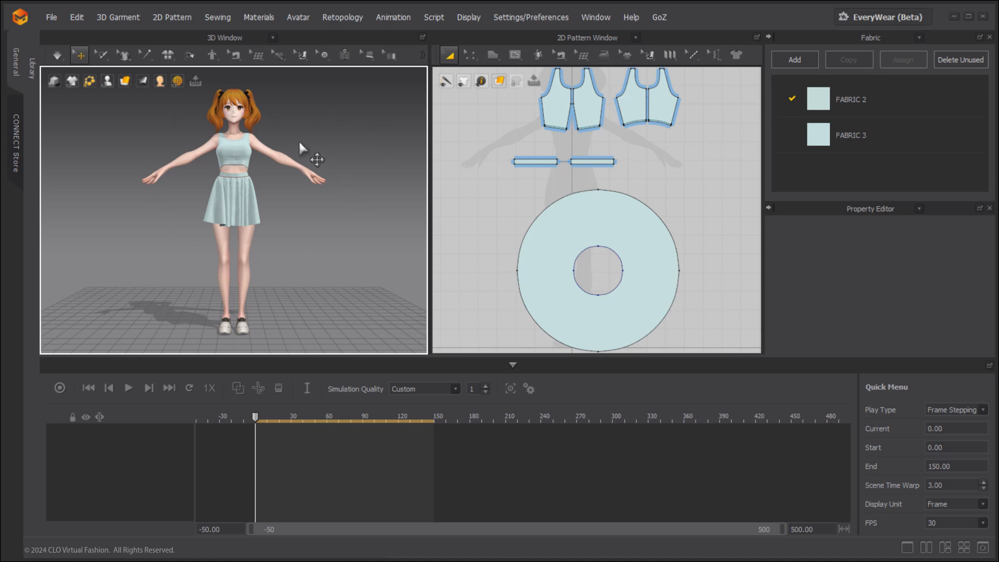
Import the dancing-pose OBJ as a Morph Target with a morphing frame count of 99, at mm scale and 100%.
{"action": "left_click", "coordinate": [49, 19]}
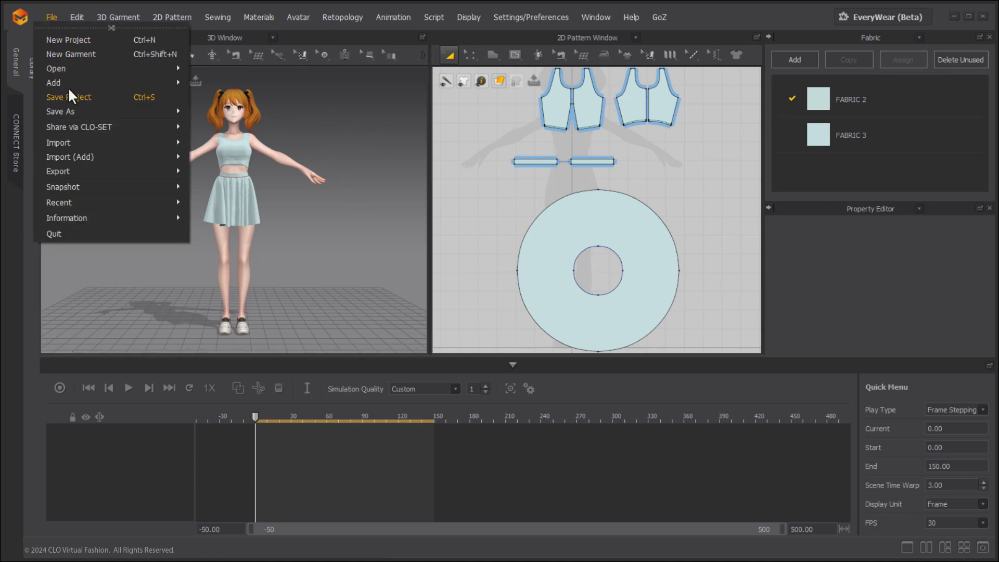
{"action": "mouse_move", "coordinate": [100, 146]}
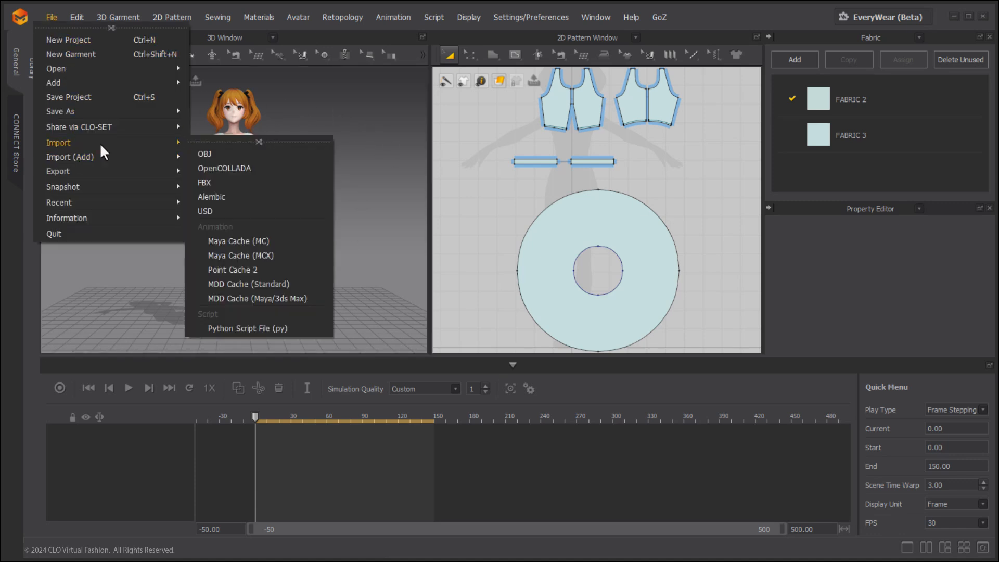
{"action": "left_click", "coordinate": [240, 159]}
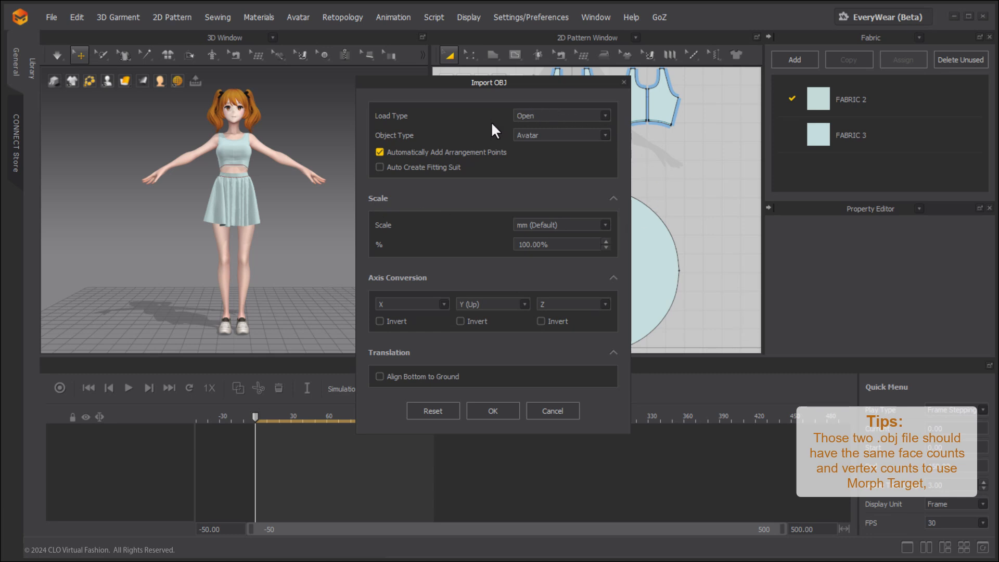
{"action": "left_click", "coordinate": [534, 135]}
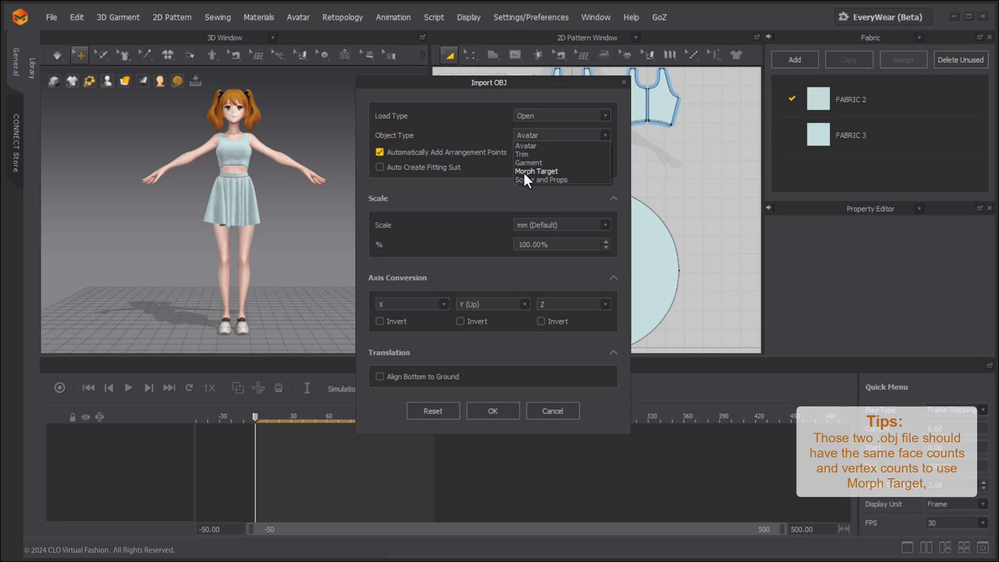
{"action": "left_click", "coordinate": [552, 173]}
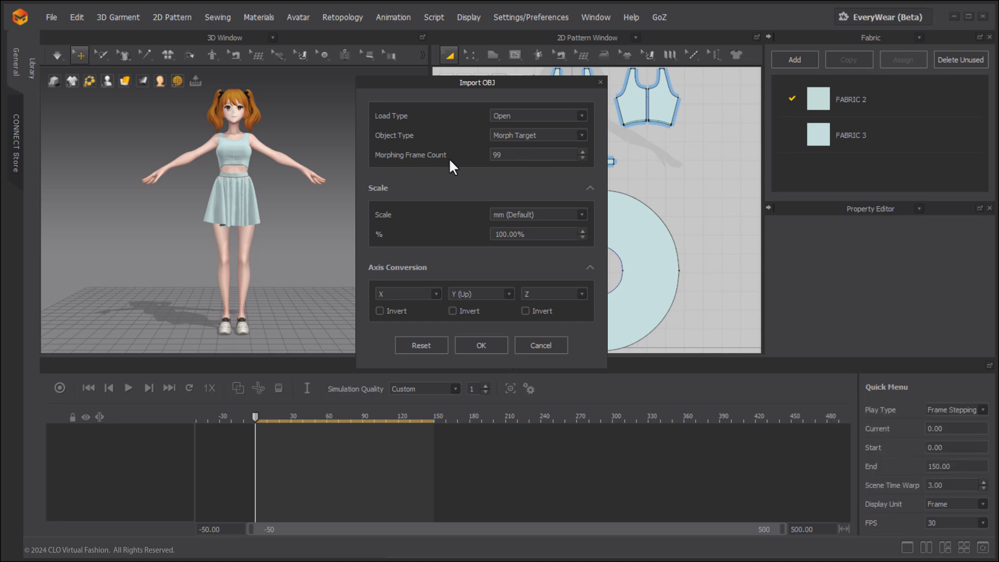
{"action": "double_click", "coordinate": [507, 159]}
{"action": "left_click", "coordinate": [480, 345]}
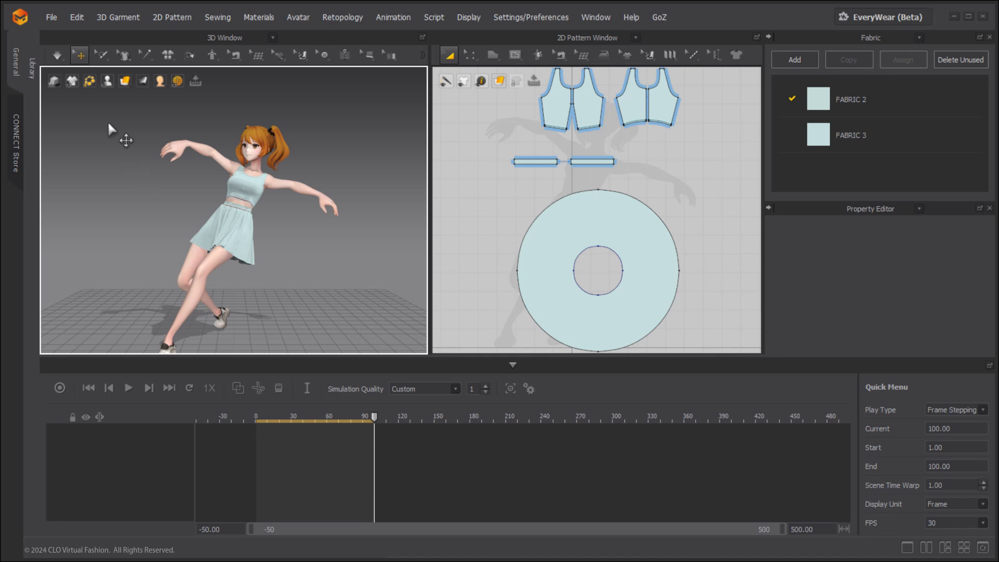
Start the import of an Alembic file.
{"action": "left_click", "coordinate": [51, 17]}
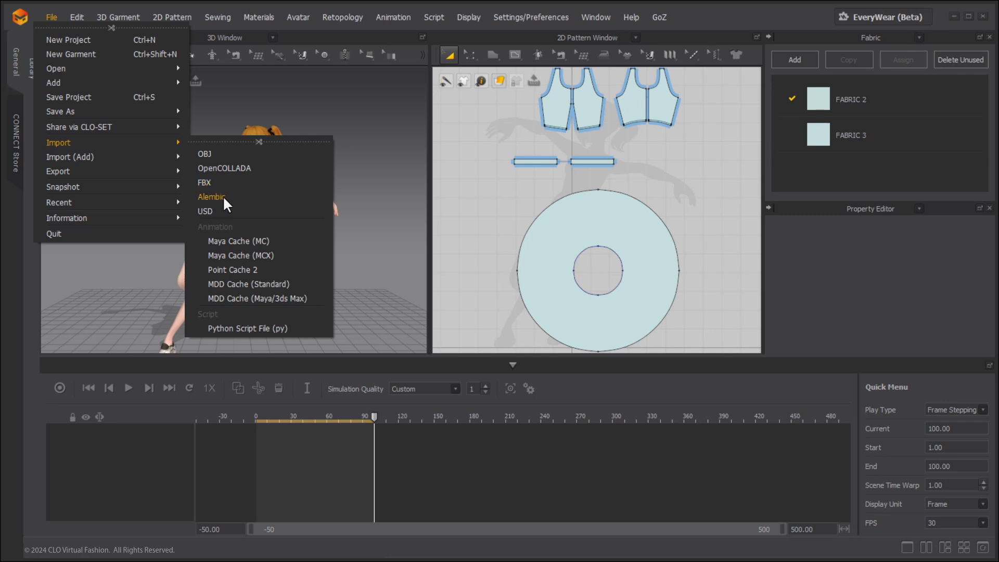
{"action": "left_click", "coordinate": [213, 197]}
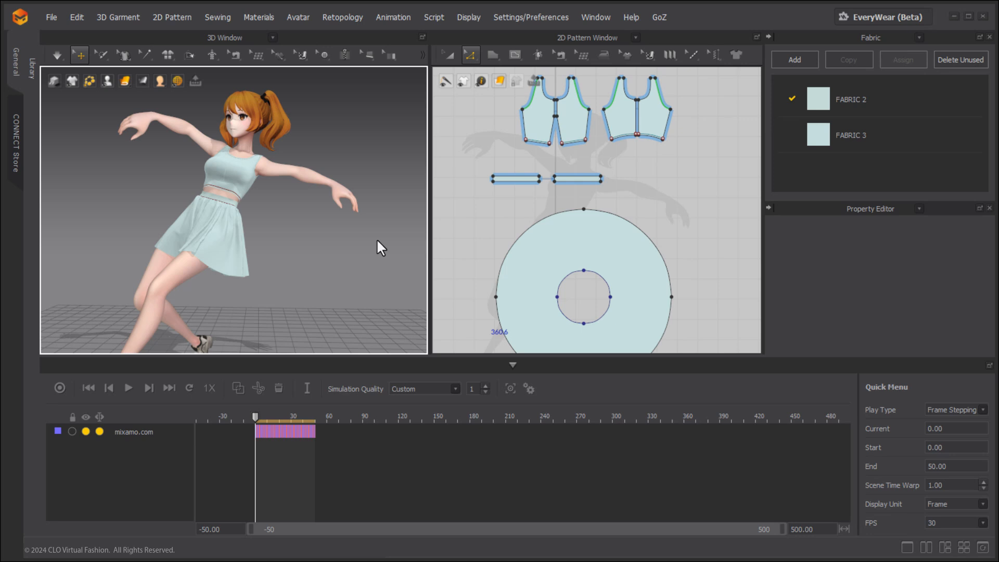
Set the animation frame rate to 60 without keeping keys at current frames, scrub through the motion and return to the first frame.
{"action": "left_click", "coordinate": [529, 389]}
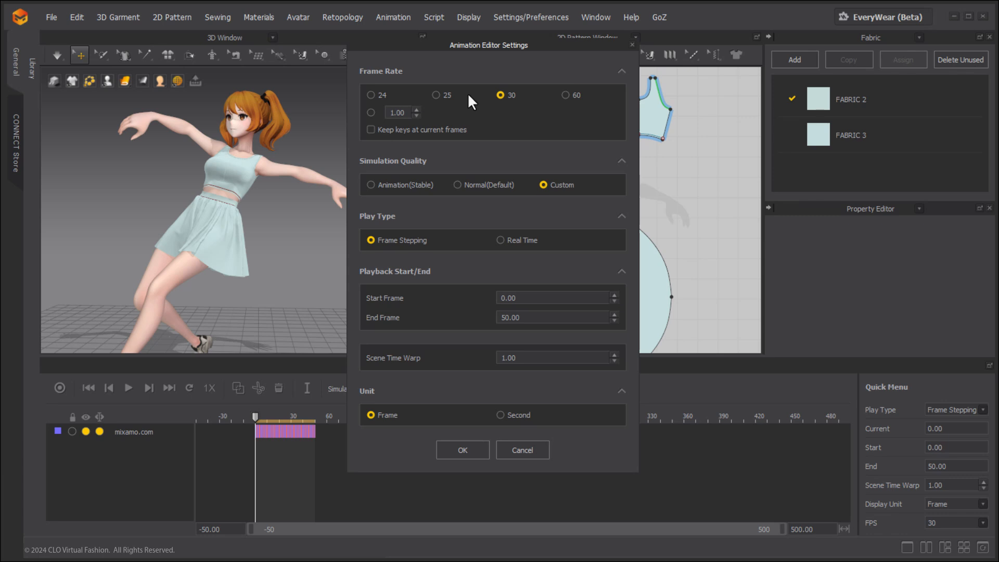
{"action": "left_click", "coordinate": [566, 96]}
{"action": "left_click", "coordinate": [453, 451]}
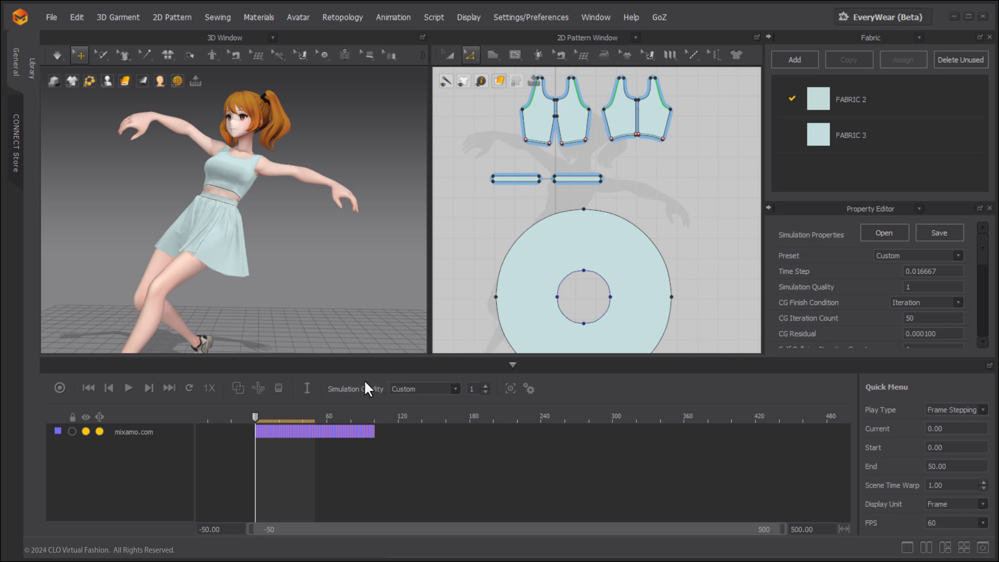
{"action": "left_click_drag", "start_coordinate": [255, 416], "coordinate": [375, 418]}
{"action": "left_click", "coordinate": [87, 387]}
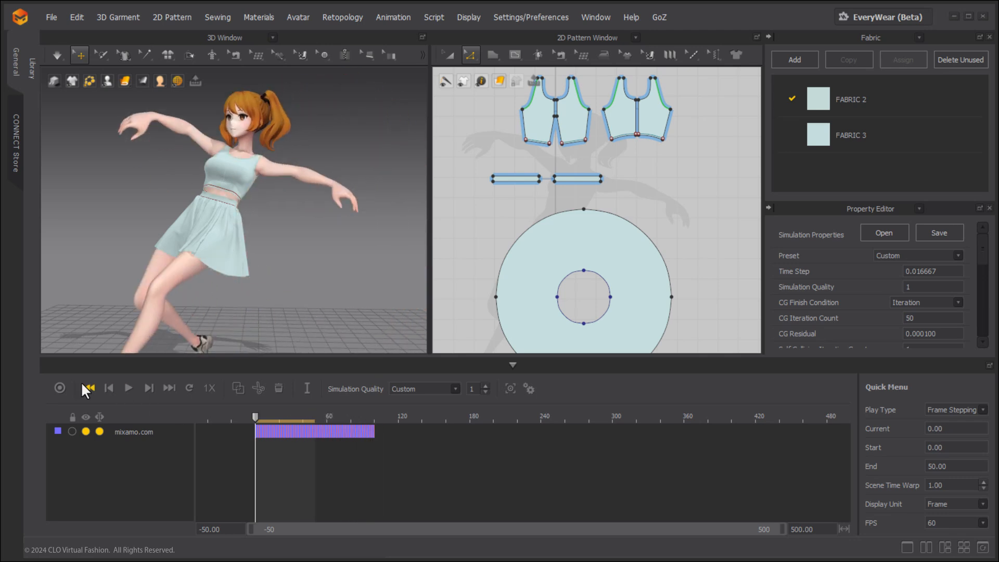
Restore the animation frame rate to 30.
{"action": "left_click", "coordinate": [524, 388]}
{"action": "left_click", "coordinate": [503, 95]}
{"action": "left_click", "coordinate": [463, 450]}
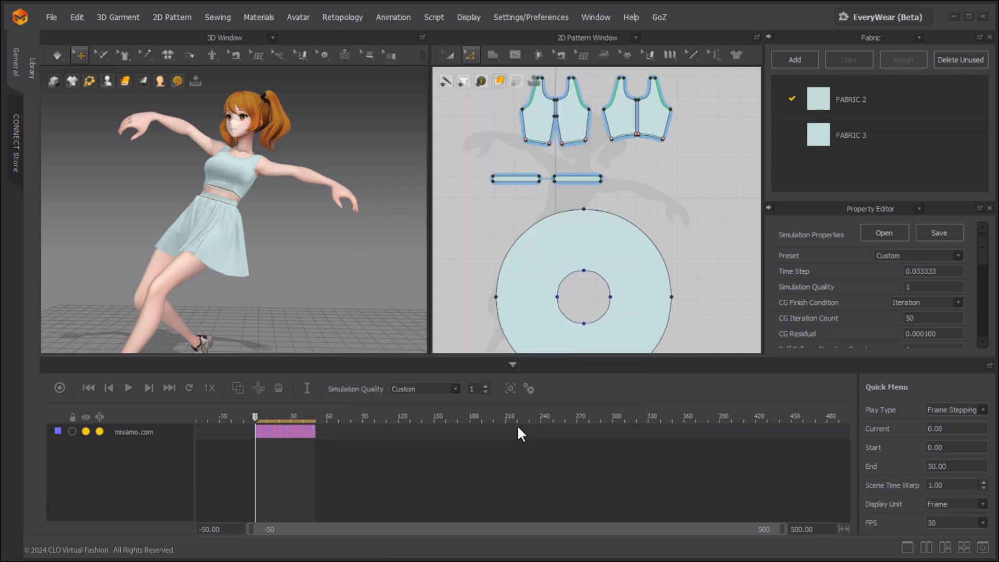
Set the animation frame rate to 60 with Keep keys at current frames enabled.
{"action": "left_click", "coordinate": [528, 388]}
{"action": "left_click", "coordinate": [565, 96]}
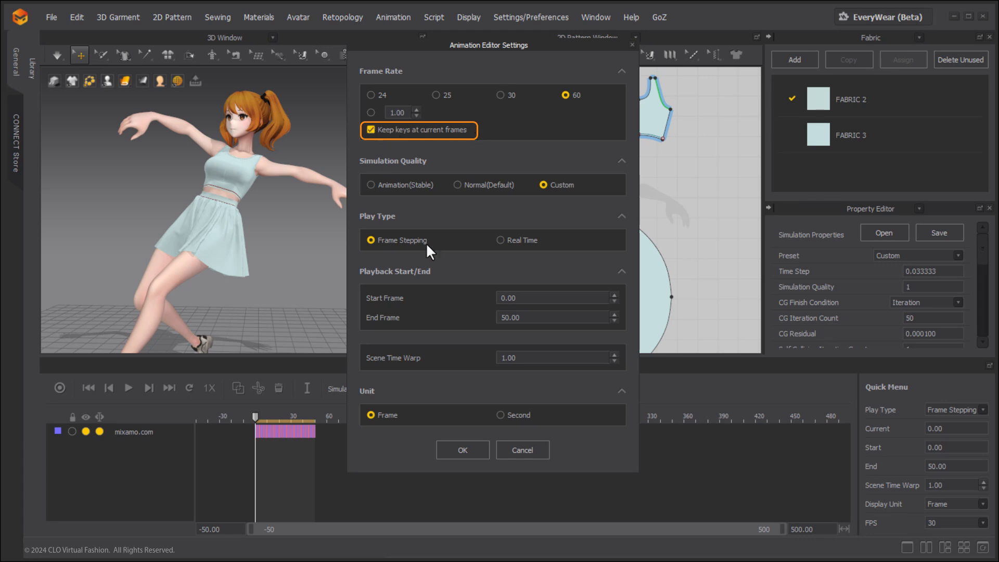
{"action": "left_click", "coordinate": [462, 450]}
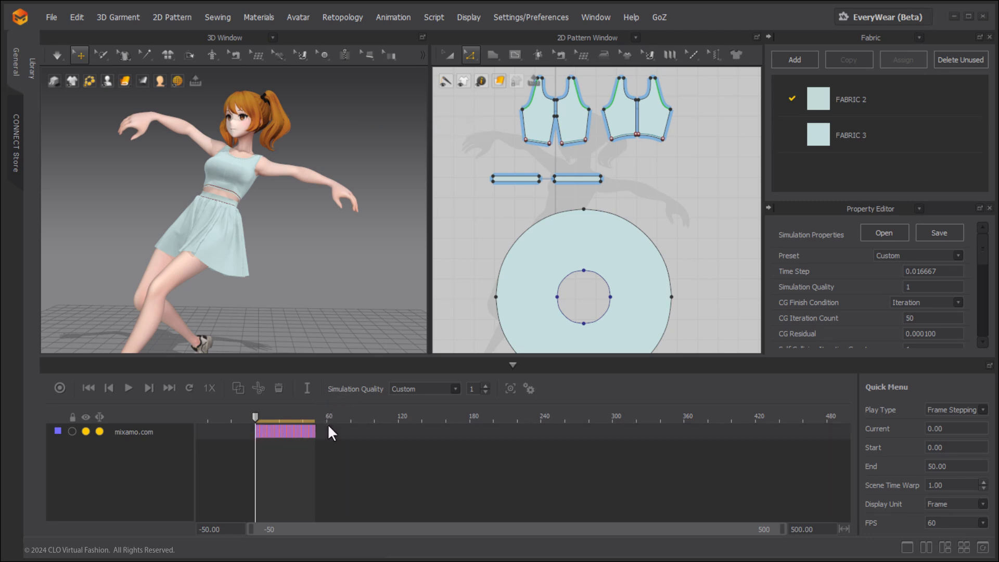
Set the animation frame rate back to 30, leaving Keep keys at current frames enabled.
{"action": "left_click", "coordinate": [529, 389]}
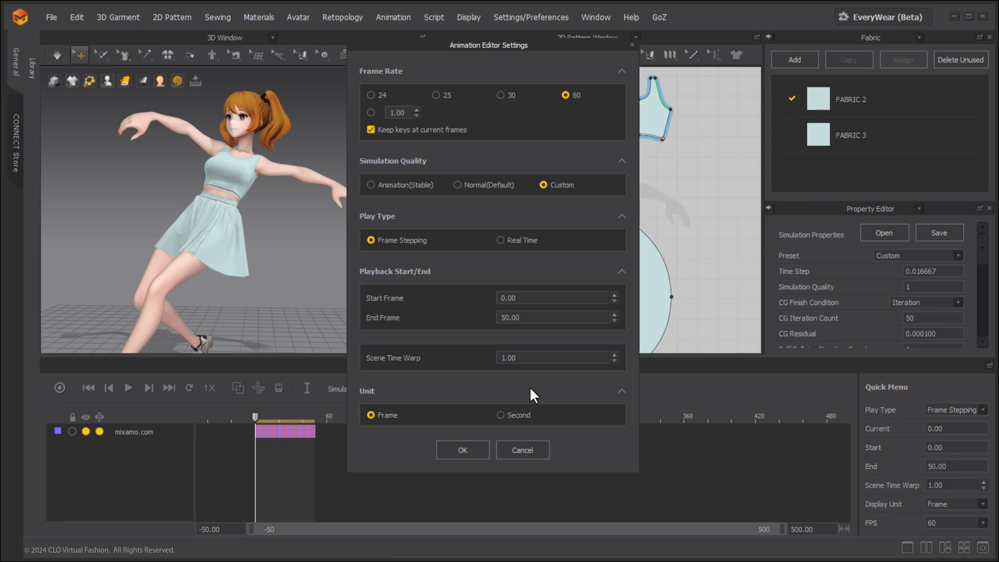
{"action": "left_click", "coordinate": [505, 96]}
{"action": "left_click", "coordinate": [459, 450]}
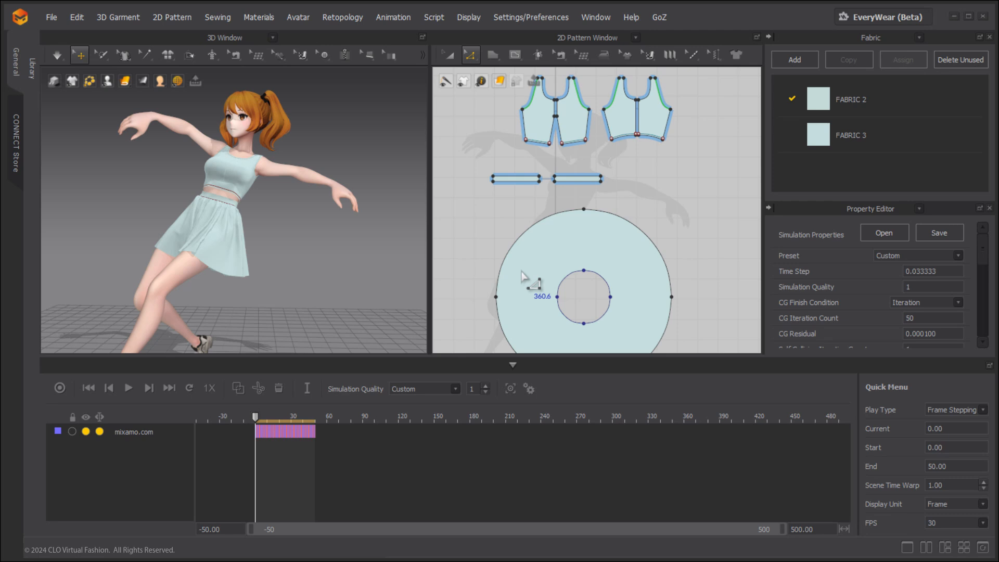
Set the simulation quality to Normal (Default), record the garment animation to about frame 10 and return to the start.
{"action": "left_click", "coordinate": [485, 181]}
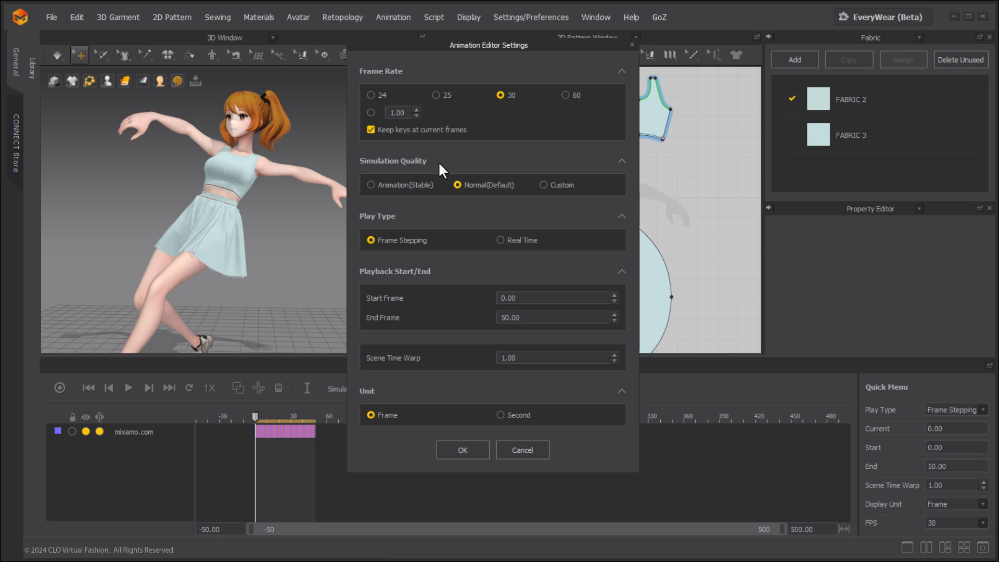
{"action": "left_click", "coordinate": [461, 453]}
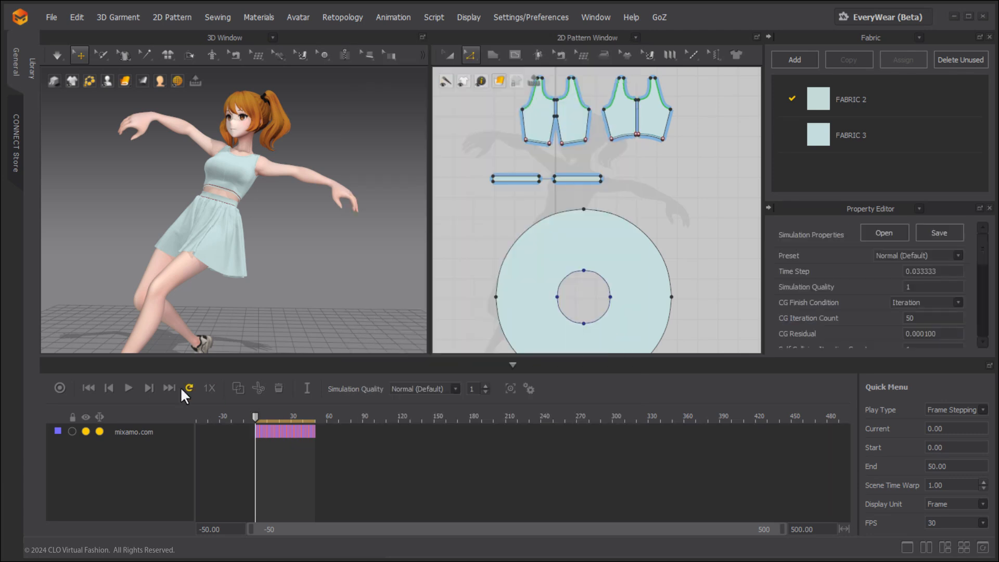
{"action": "left_click", "coordinate": [60, 388]}
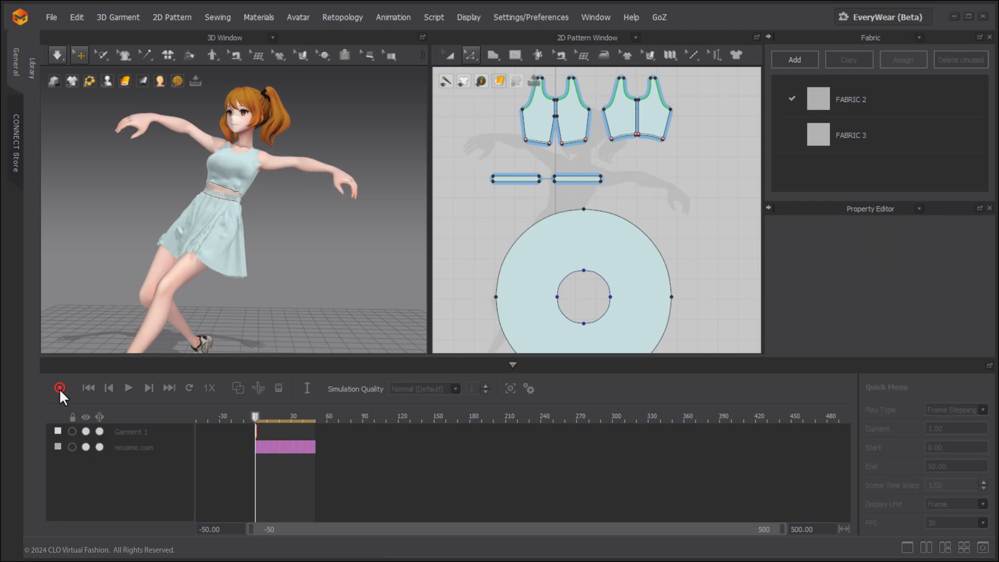
{"action": "left_click", "coordinate": [59, 388]}
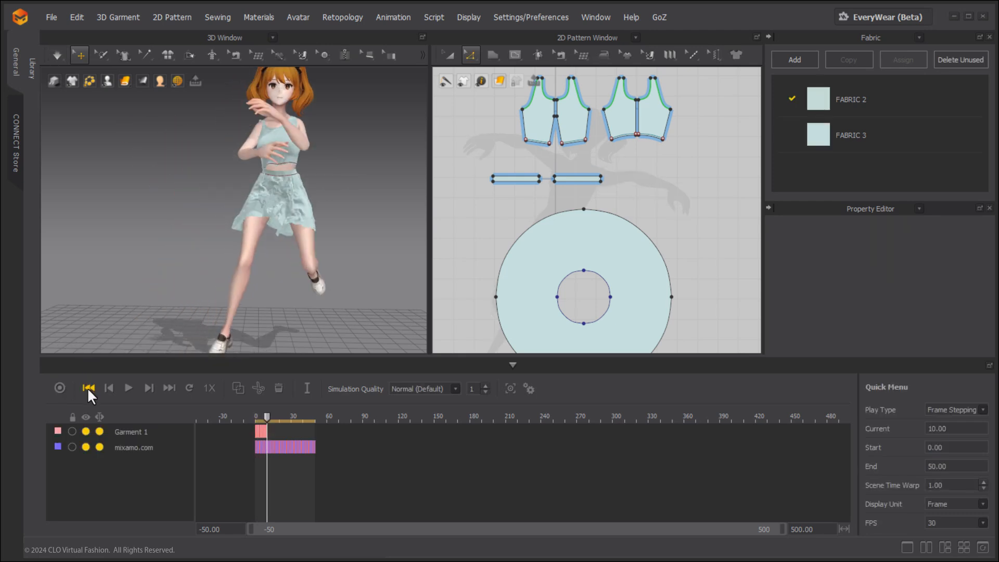
{"action": "left_click", "coordinate": [88, 389]}
Set the simulation quality to Animation (Stable), record a second garment clip to about frame 16 and return to the start.
{"action": "left_click", "coordinate": [529, 388]}
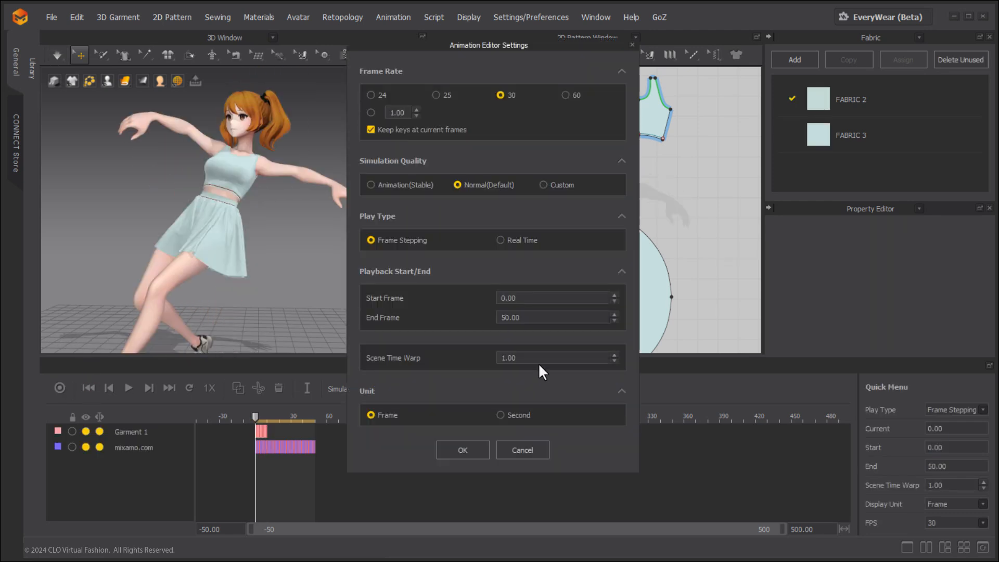
{"action": "left_click", "coordinate": [400, 188]}
{"action": "left_click", "coordinate": [447, 449]}
{"action": "left_click", "coordinate": [59, 388]}
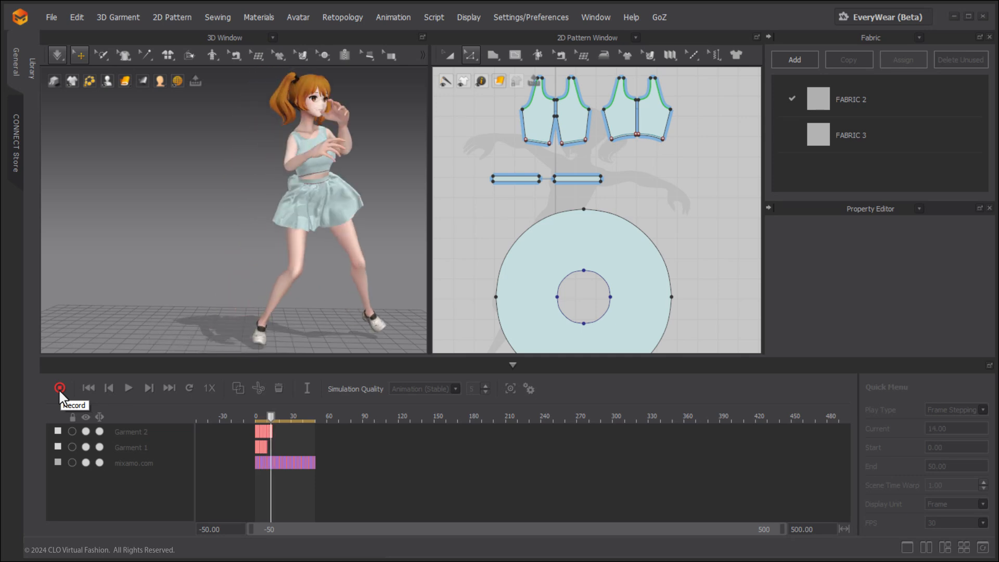
{"action": "left_click", "coordinate": [59, 388]}
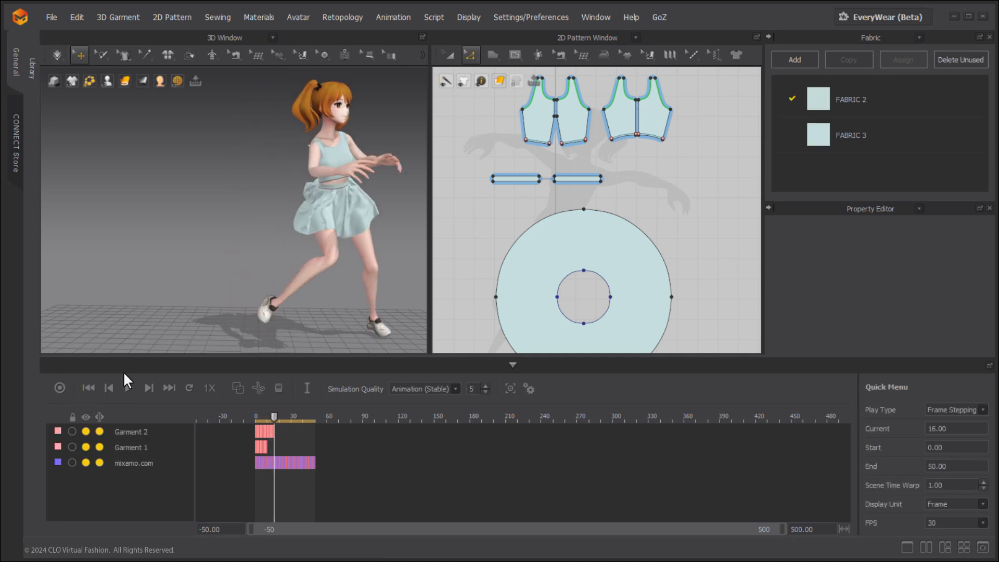
{"action": "left_click", "coordinate": [88, 388]}
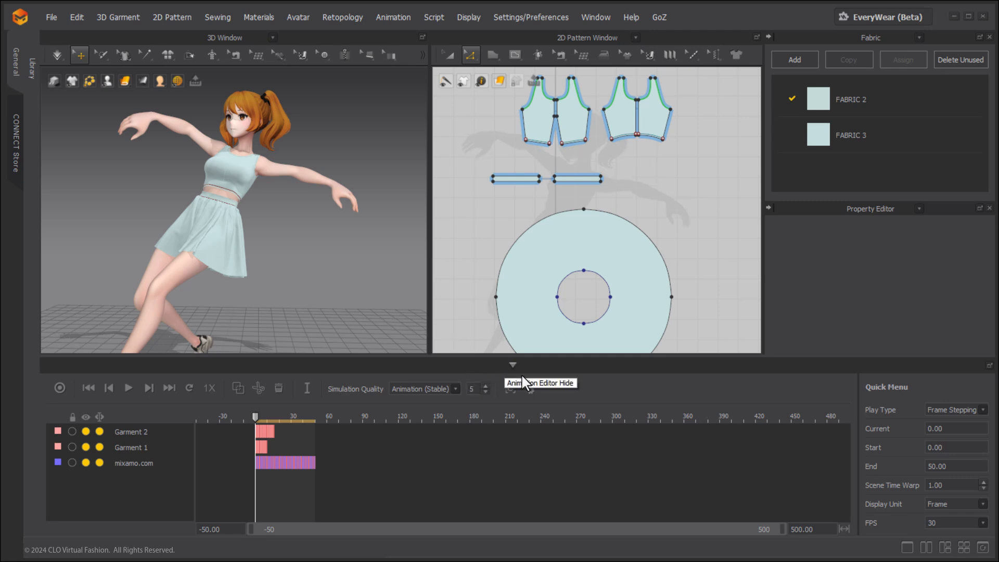
Set the simulation quality preset to Custom with a quality value of 3.
{"action": "left_click", "coordinate": [529, 388]}
{"action": "left_click", "coordinate": [555, 186]}
{"action": "left_click", "coordinate": [458, 450]}
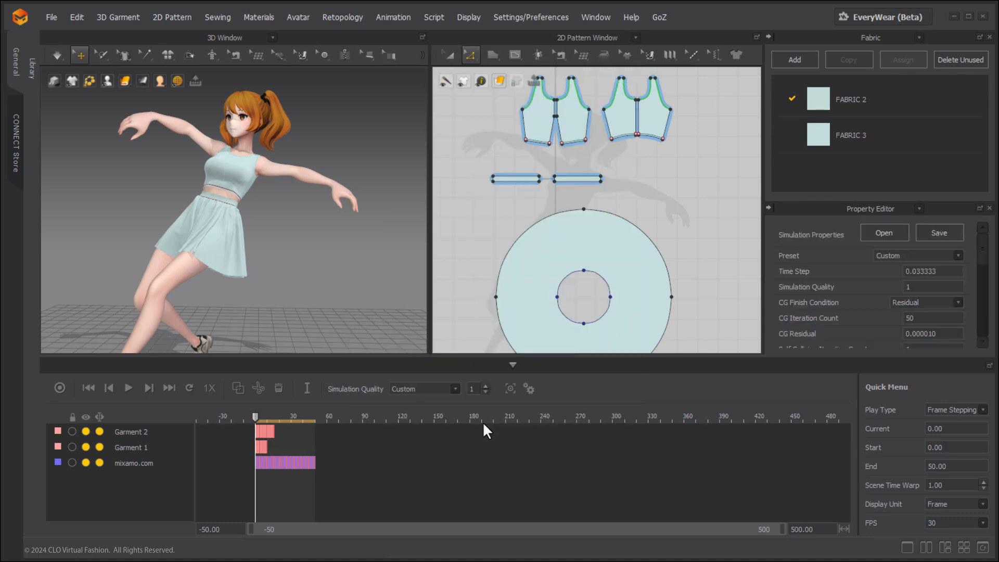
{"action": "double_click", "coordinate": [473, 389]}
Switch the simulation quality preset to Animation (Stable).
{"action": "left_click", "coordinate": [432, 389]}
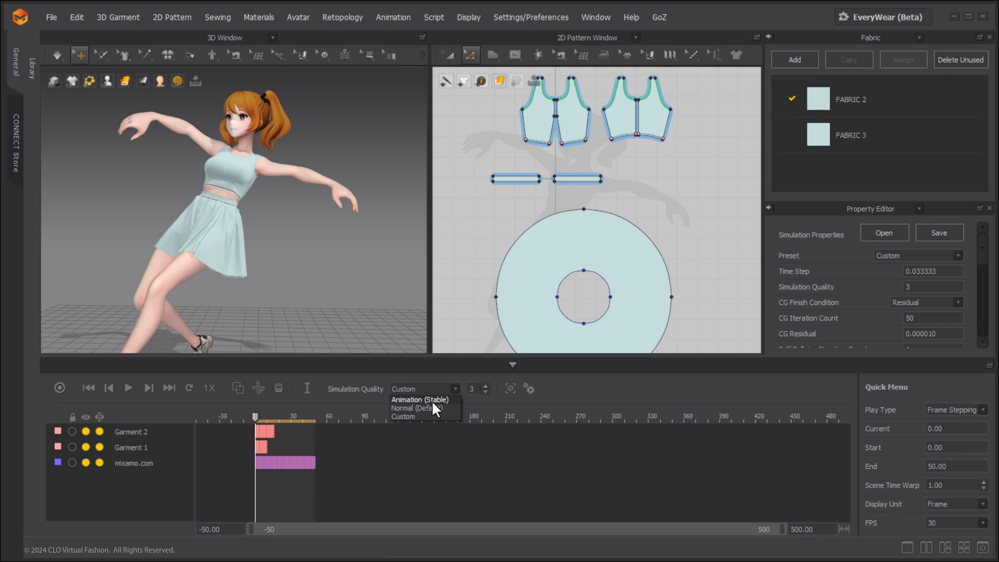
{"action": "left_click", "coordinate": [433, 400]}
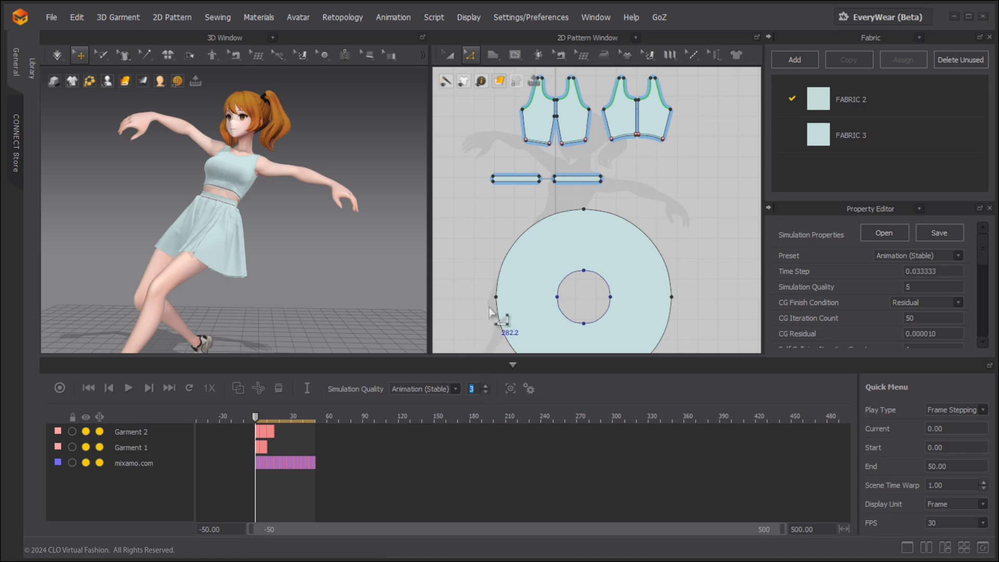
Review the animation editor settings and play the recorded garment animation from the first frame.
{"action": "left_click", "coordinate": [529, 388]}
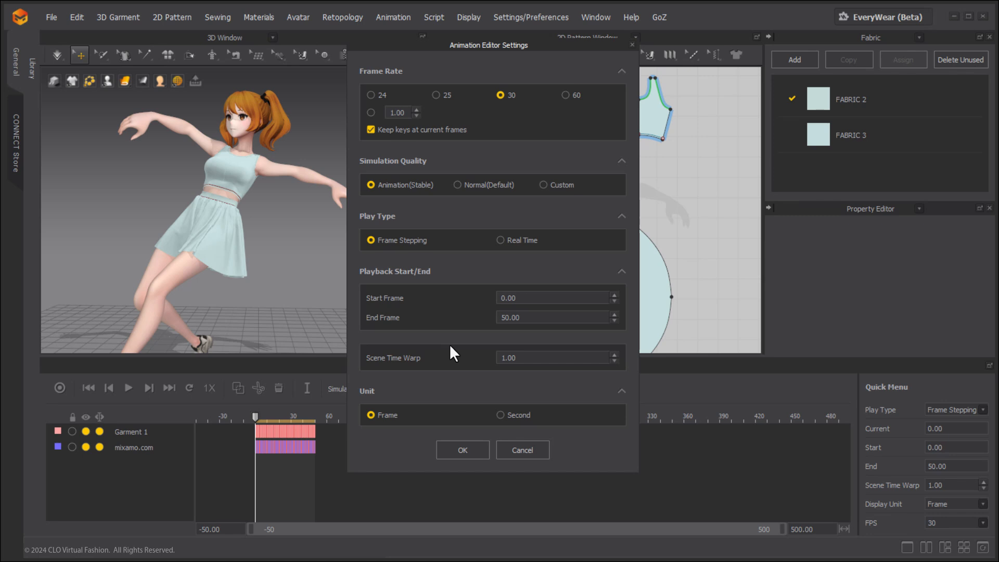
{"action": "left_click", "coordinate": [460, 449]}
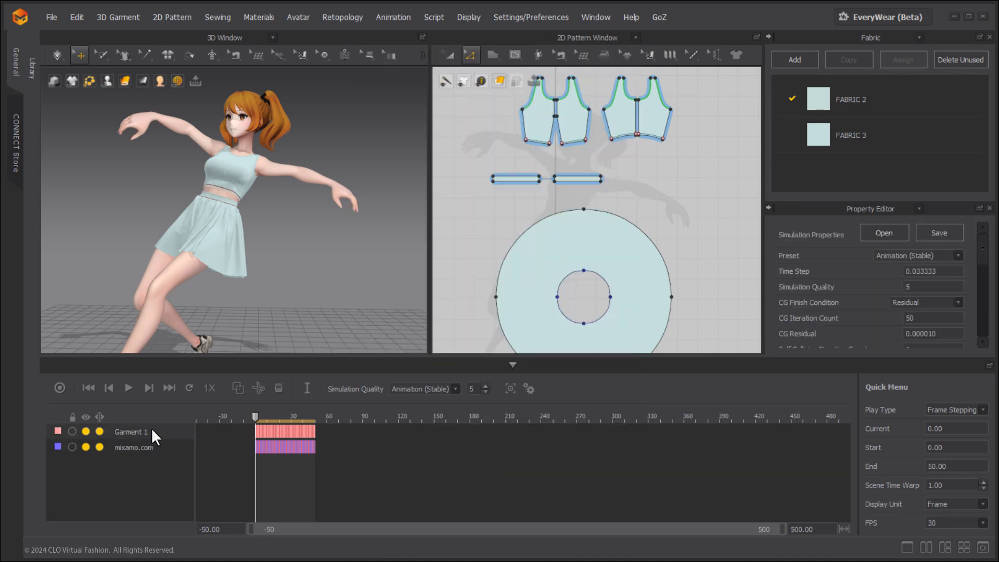
{"action": "left_click", "coordinate": [129, 388]}
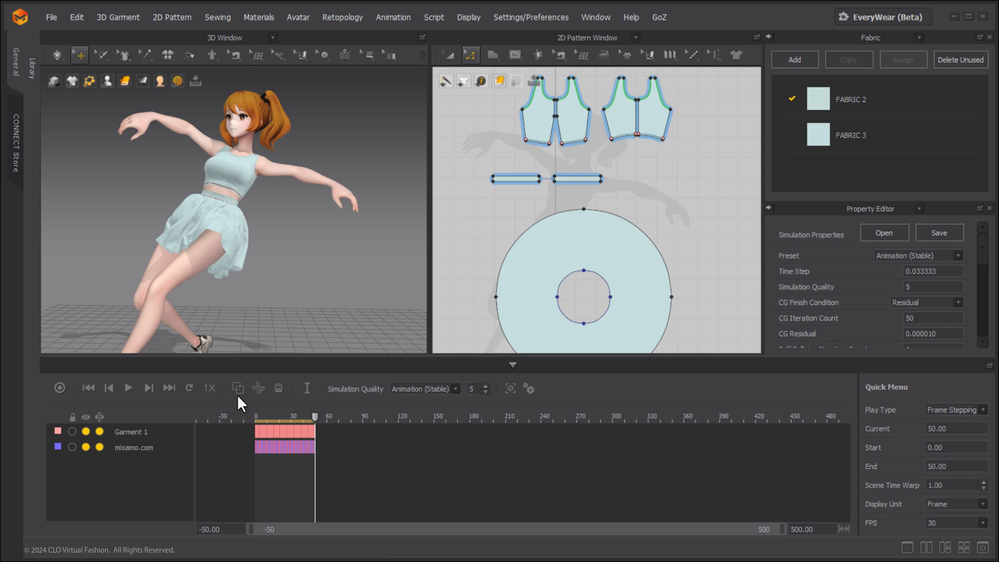
Set the Scene Time Warp to 2 in the animation settings.
{"action": "left_click", "coordinate": [529, 388]}
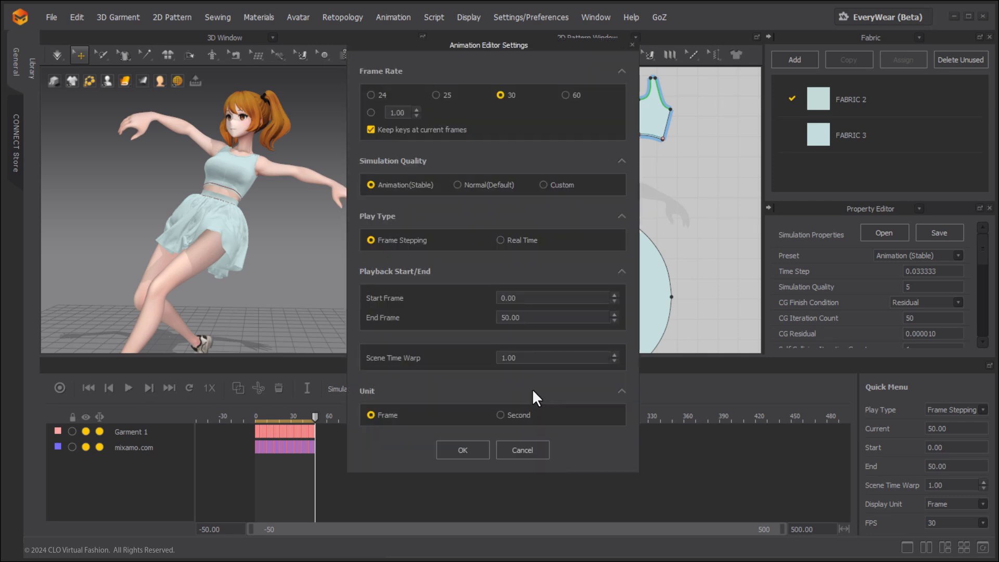
{"action": "left_click", "coordinate": [540, 359]}
{"action": "type", "text": "2"}
{"action": "left_click", "coordinate": [455, 449]}
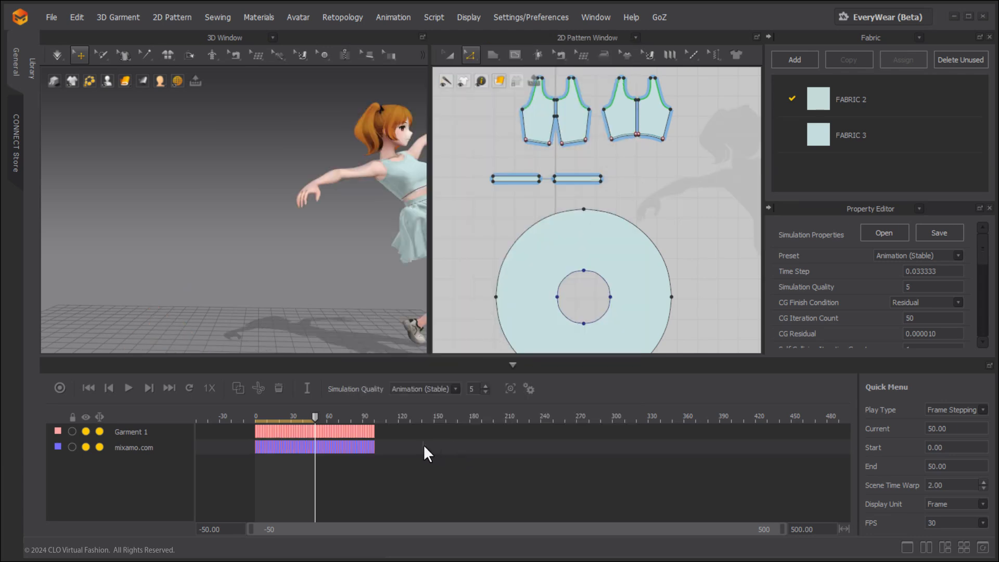
Record a new garment animation from the first frame using the slowed motion, and return to the start.
{"action": "left_click", "coordinate": [87, 387]}
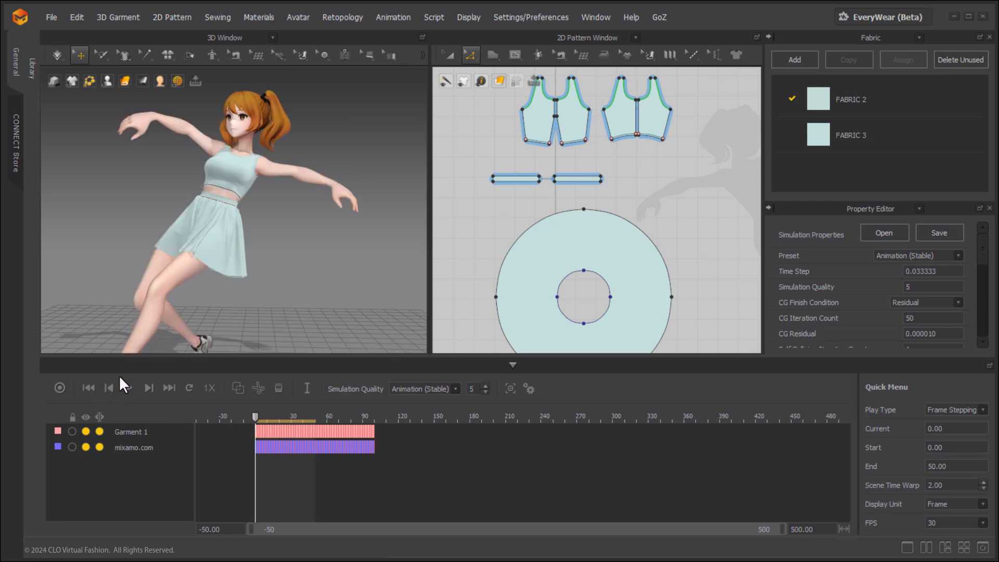
{"action": "left_click", "coordinate": [60, 388]}
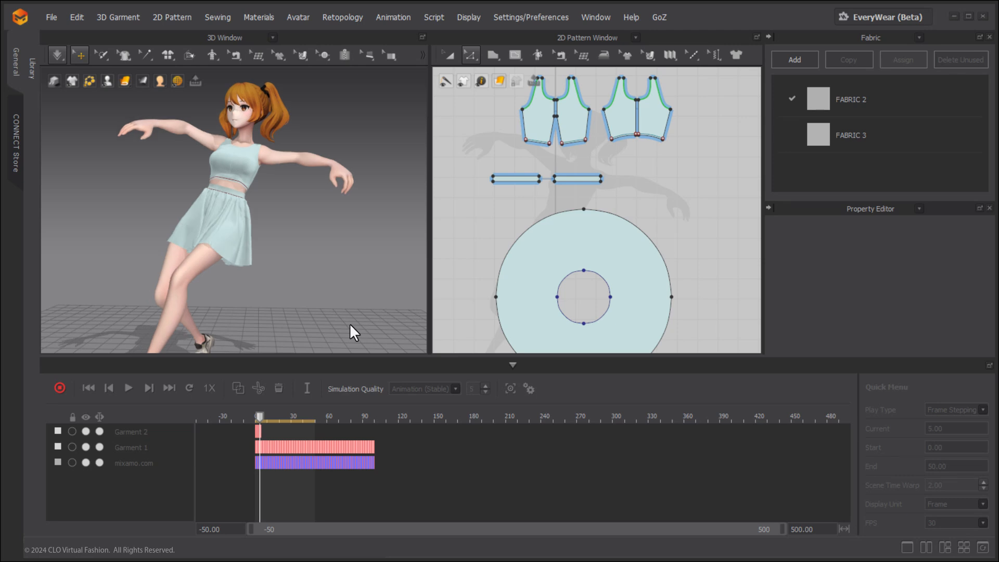
{"action": "left_click", "coordinate": [83, 388]}
Hide the Garment 2 track temporarily to play back Garment 1 for comparison, and show it again.
{"action": "left_click", "coordinate": [86, 431]}
{"action": "left_click", "coordinate": [128, 388]}
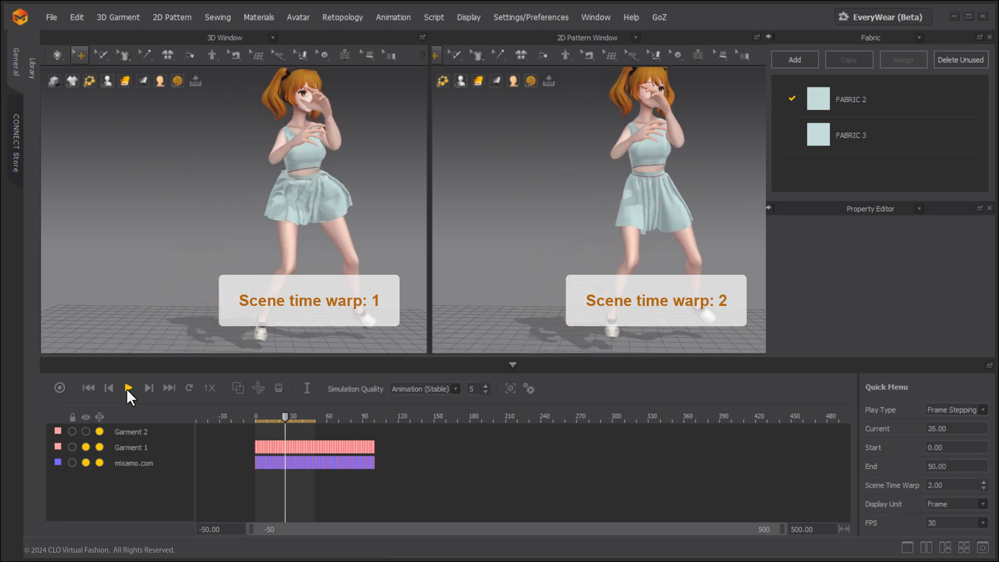
{"action": "left_click", "coordinate": [128, 389]}
{"action": "left_click", "coordinate": [86, 432]}
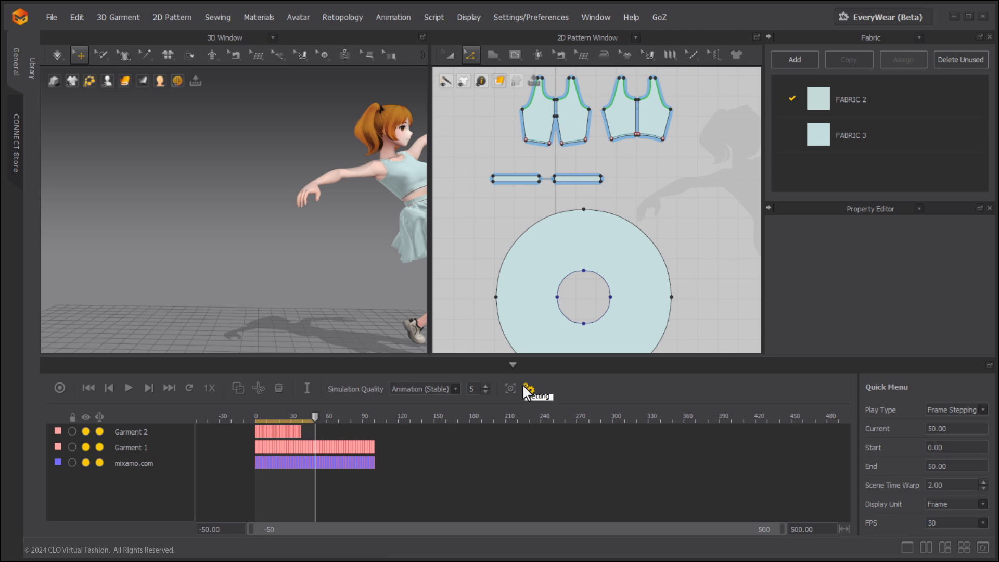
Set the Scene Time Warp to 1 and play the animation from the first frame.
{"action": "left_click", "coordinate": [523, 385]}
{"action": "double_click", "coordinate": [526, 358]}
{"action": "type", "text": "1"}
{"action": "left_click", "coordinate": [463, 450]}
{"action": "left_click", "coordinate": [87, 389]}
{"action": "left_click", "coordinate": [129, 388]}
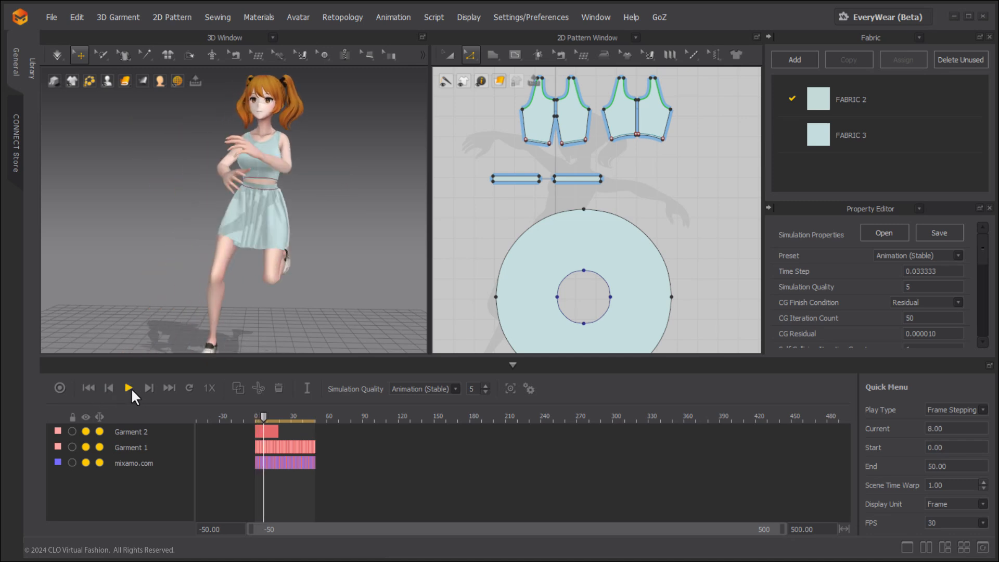
Set the animation timeline's display unit to Second.
{"action": "left_click", "coordinate": [528, 389]}
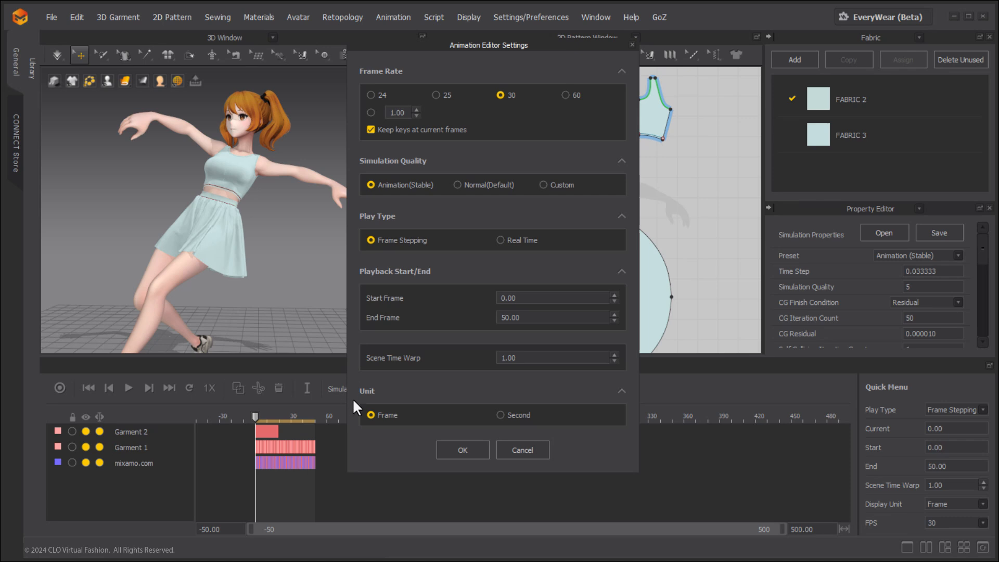
{"action": "left_click", "coordinate": [504, 413]}
{"action": "left_click", "coordinate": [473, 446]}
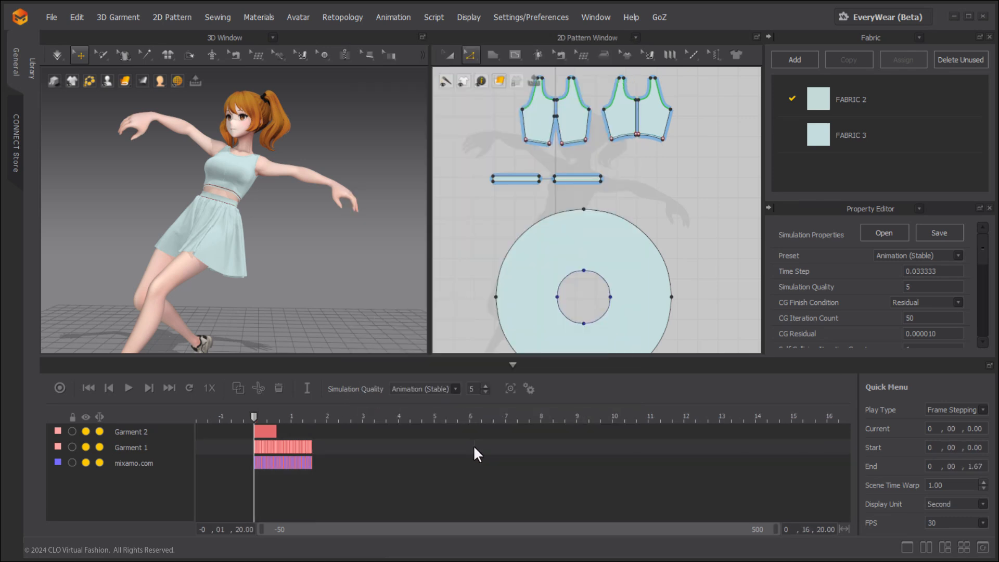
Set the timeline's display unit back to Frame.
{"action": "left_click", "coordinate": [528, 389]}
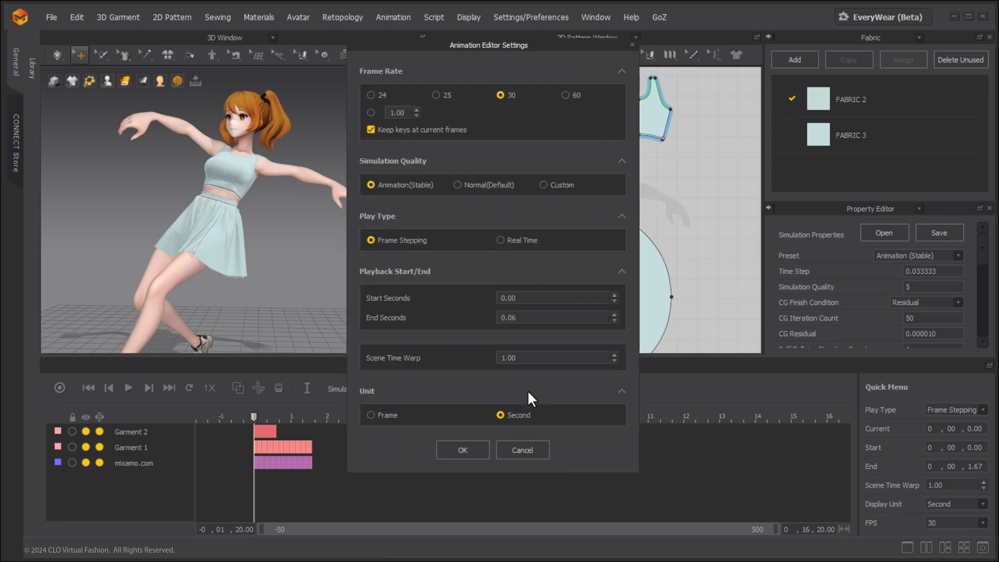
{"action": "left_click", "coordinate": [376, 410]}
{"action": "left_click", "coordinate": [454, 444]}
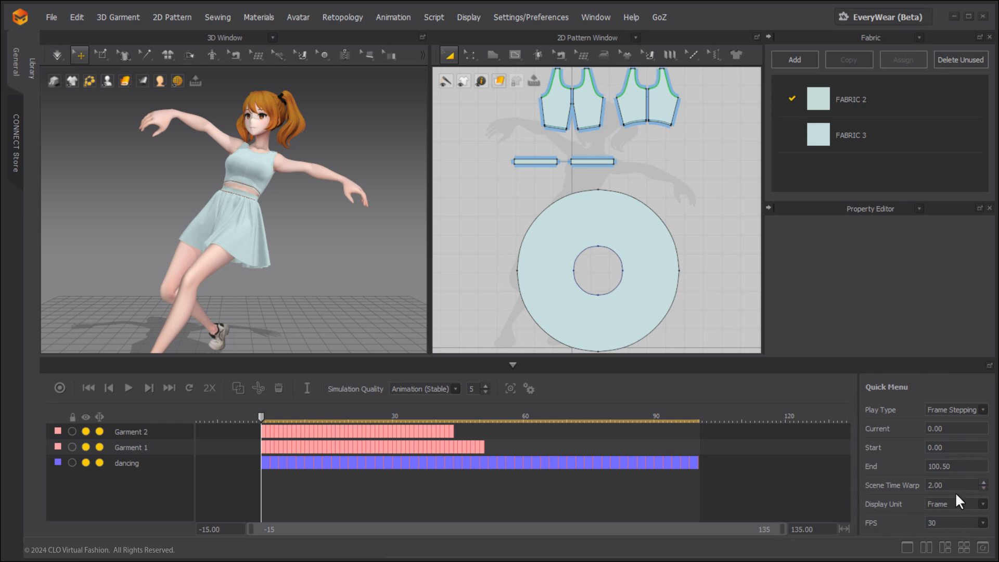
Open the simulation properties and collapse the animation timeline to see the full property list.
{"action": "left_click", "coordinate": [529, 389]}
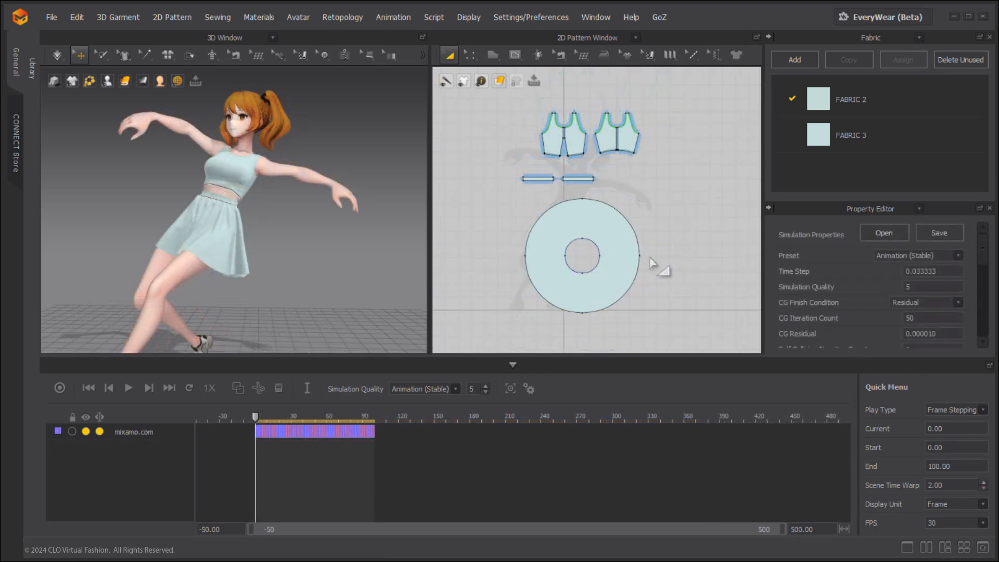
{"action": "left_click", "coordinate": [545, 364]}
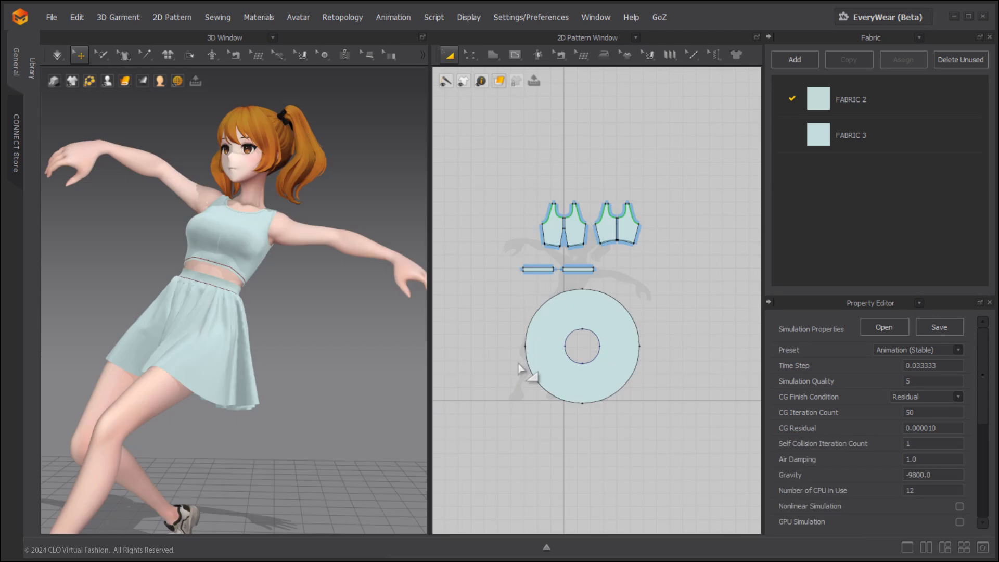
Check the Particle Distance of the circular skirt pattern and the waistband piece, then restore the animation timeline.
{"action": "left_click", "coordinate": [604, 223]}
{"action": "left_click", "coordinate": [623, 334]}
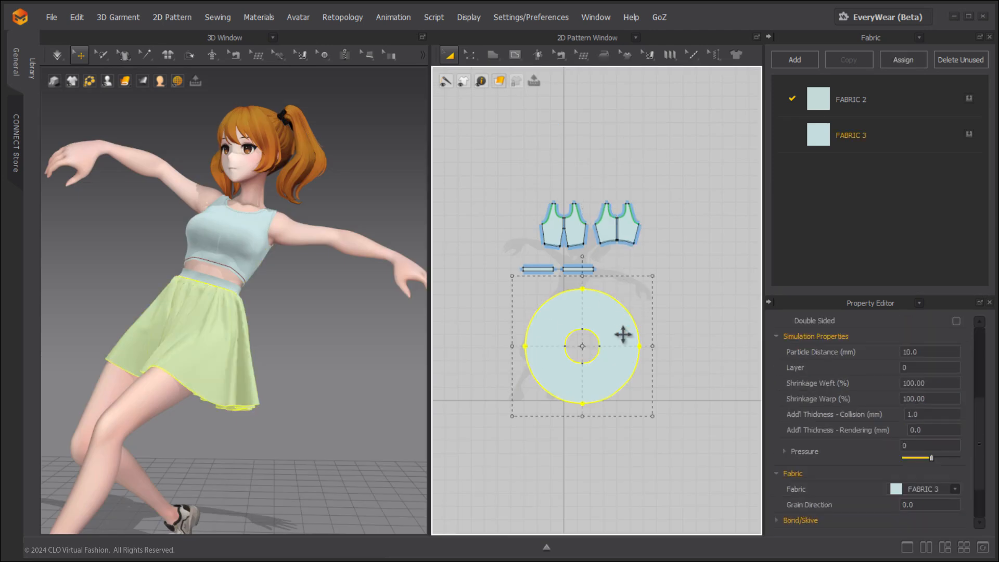
{"action": "left_click", "coordinate": [931, 351]}
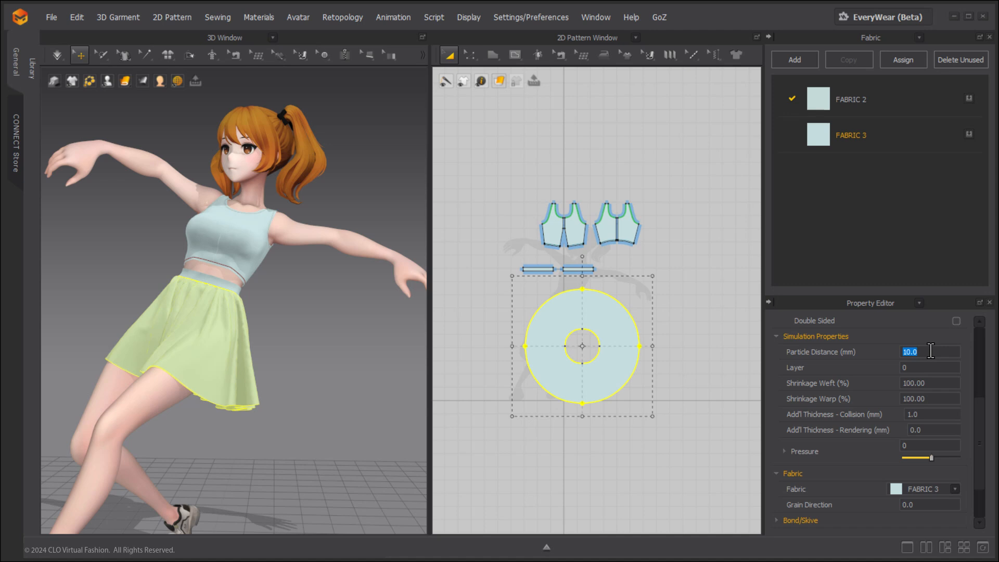
{"action": "left_click", "coordinate": [570, 270]}
{"action": "left_click", "coordinate": [938, 385]}
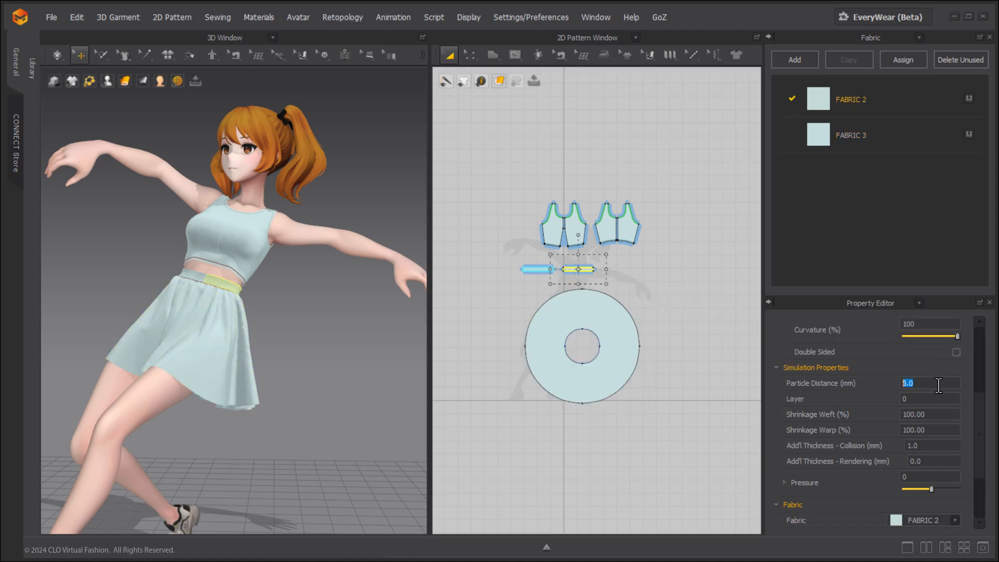
{"action": "left_click", "coordinate": [634, 461]}
{"action": "left_click", "coordinate": [543, 544]}
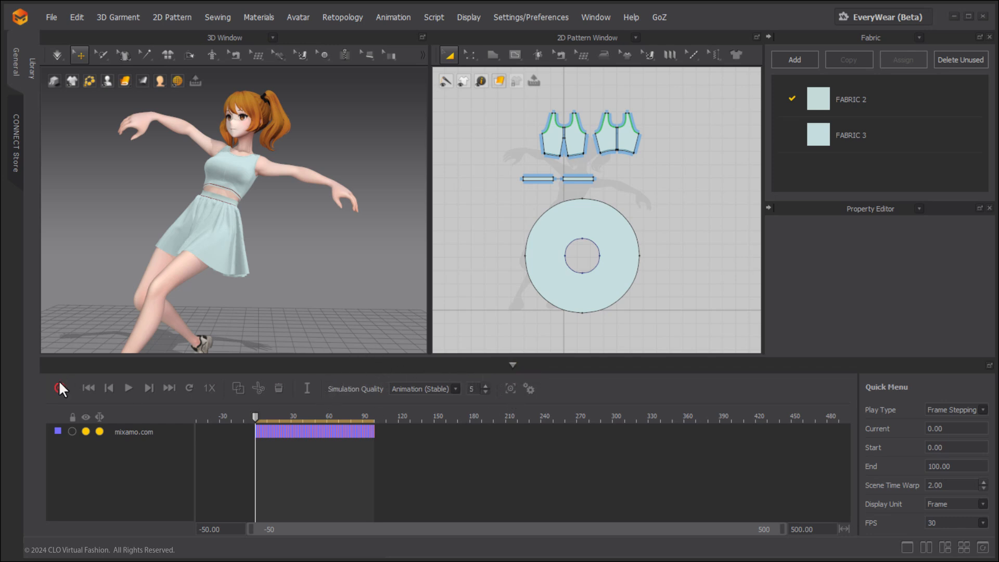
Run the garment simulation on the posed avatar at frame 0 and stop it.
{"action": "left_click", "coordinate": [57, 55]}
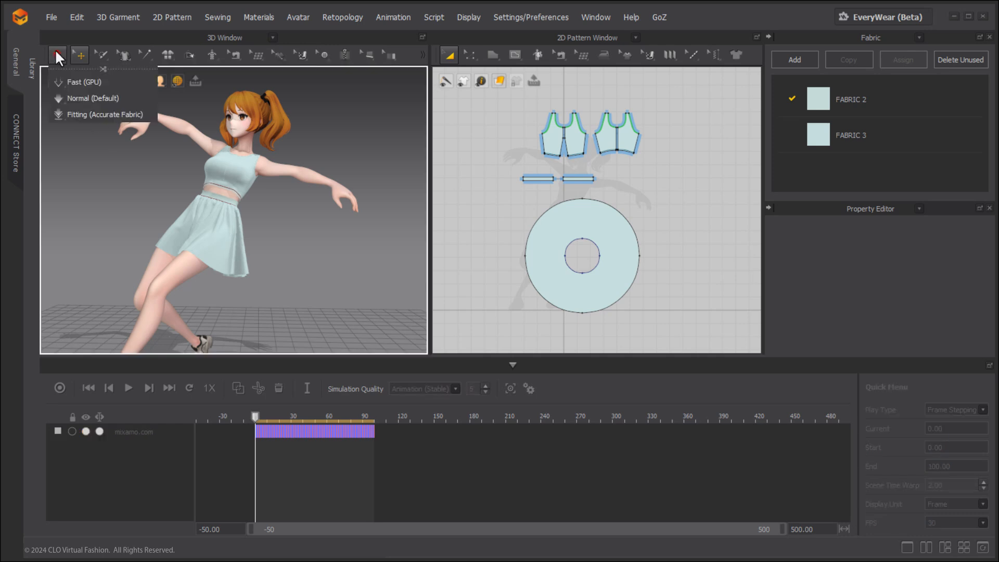
{"action": "left_click", "coordinate": [54, 49]}
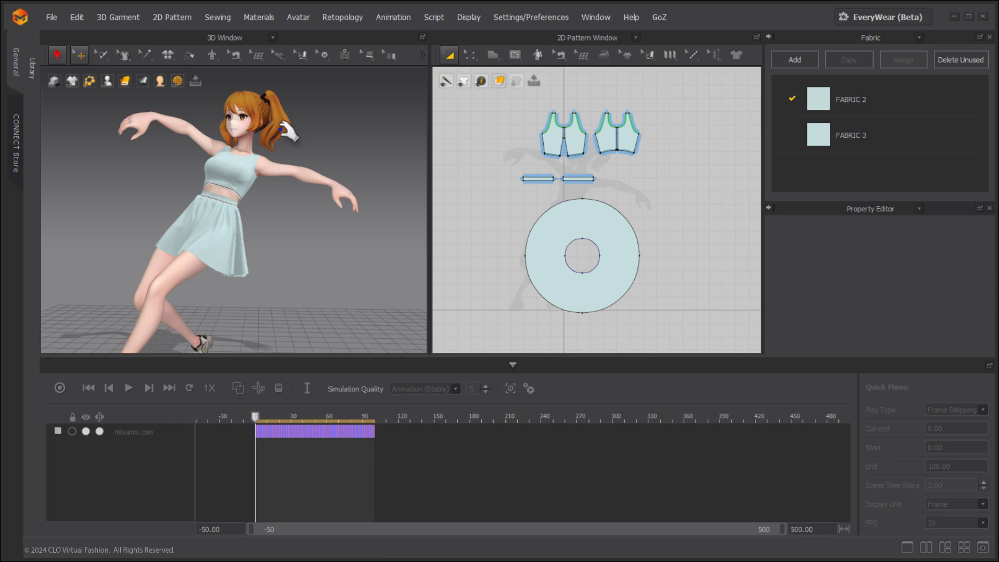
{"action": "left_click", "coordinate": [57, 55]}
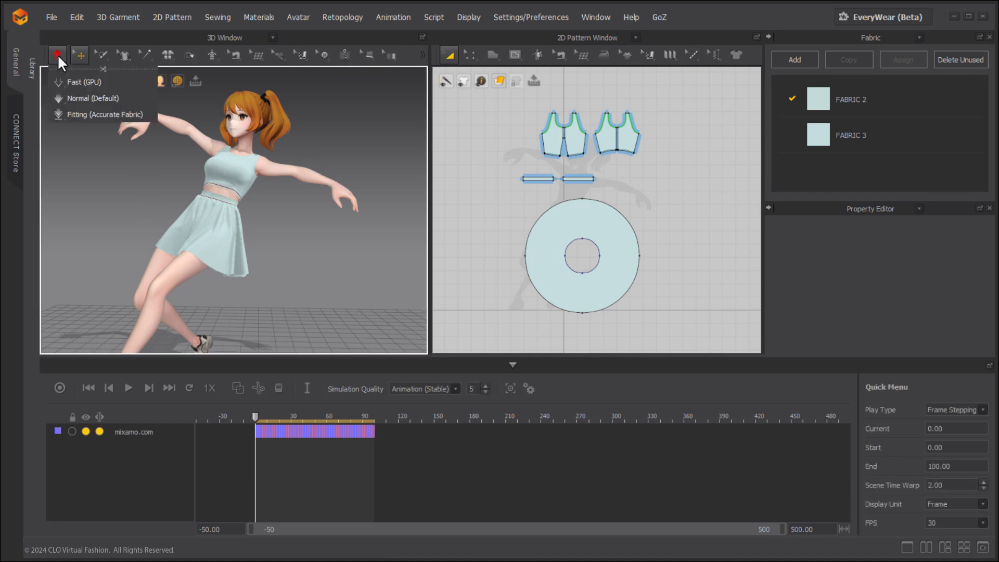
{"action": "left_click", "coordinate": [317, 272]}
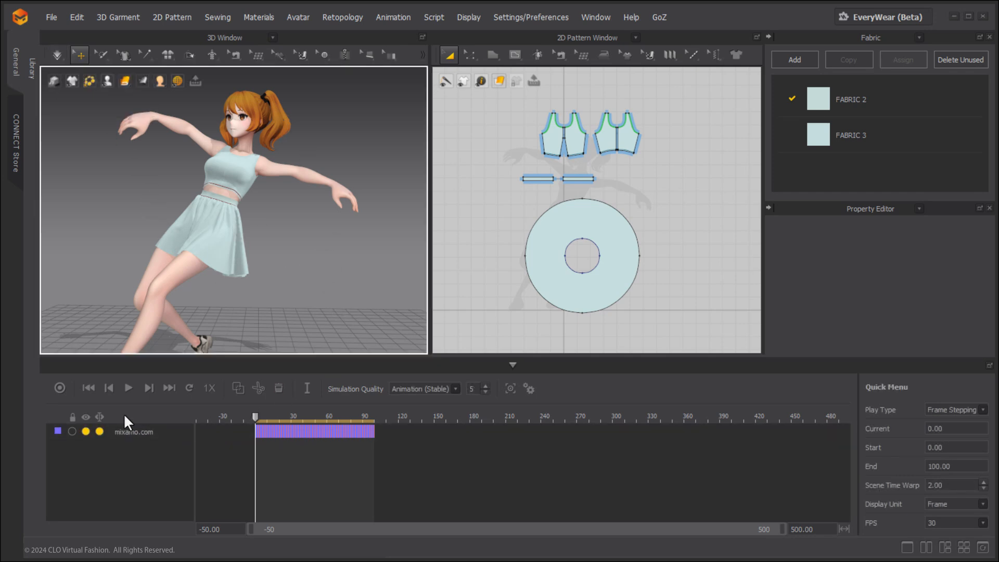
Record a garment animation over the avatar motion from frame 0 to frame 36.
{"action": "left_click", "coordinate": [59, 388]}
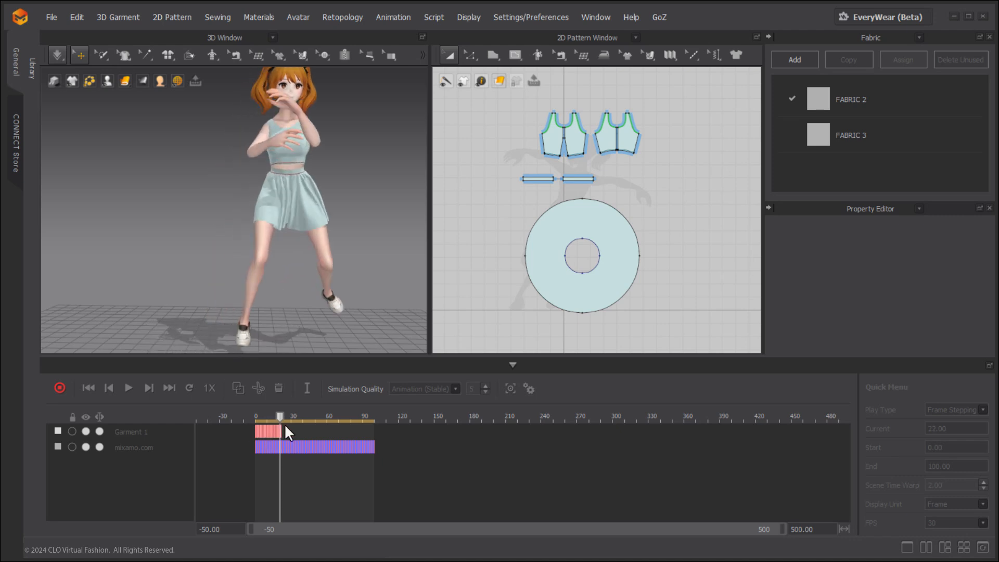
{"action": "left_click", "coordinate": [57, 386]}
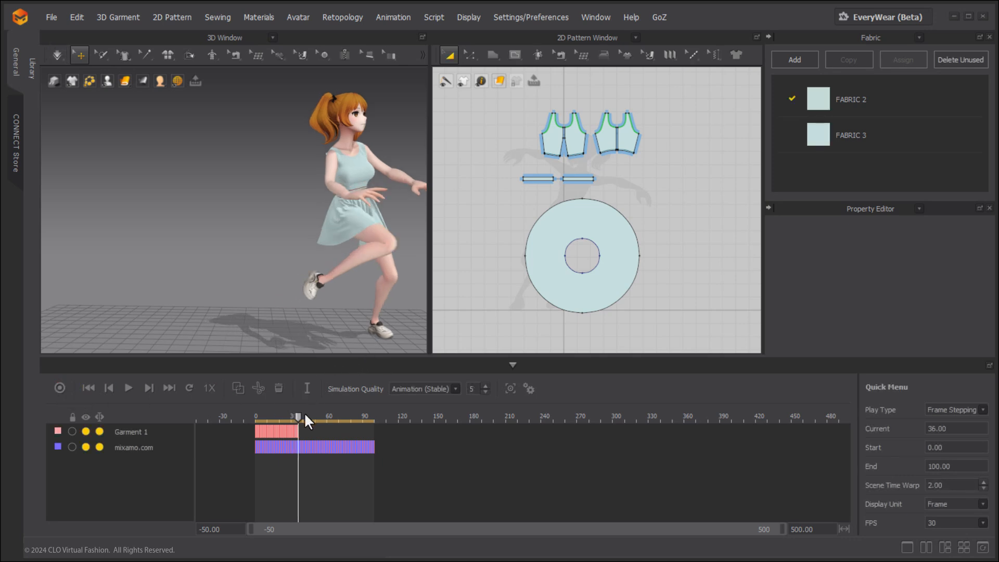
Move the playhead to frame -24 and record a second garment animation up to frame 22.
{"action": "left_click_drag", "start_coordinate": [298, 416], "coordinate": [226, 414]}
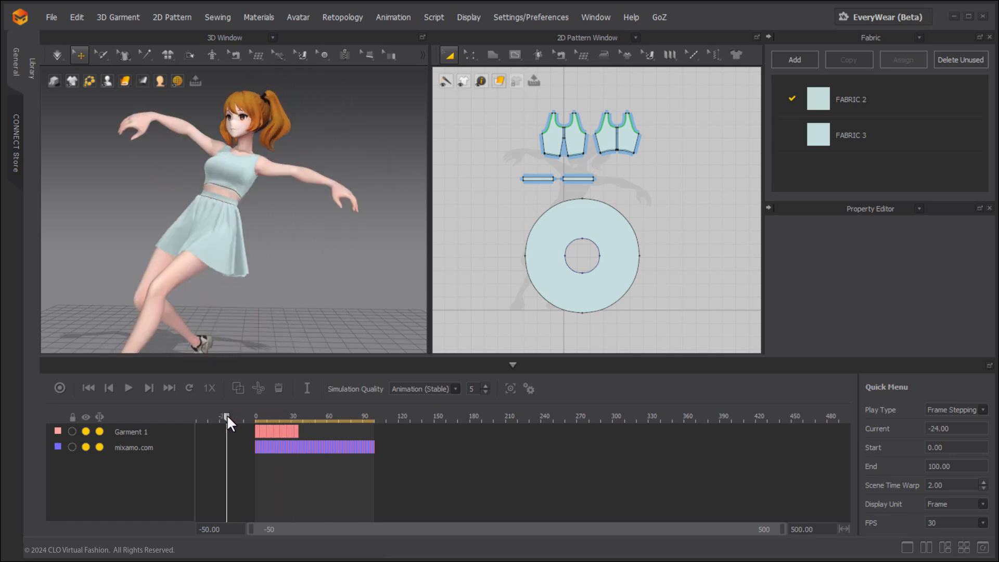
{"action": "left_click", "coordinate": [60, 388]}
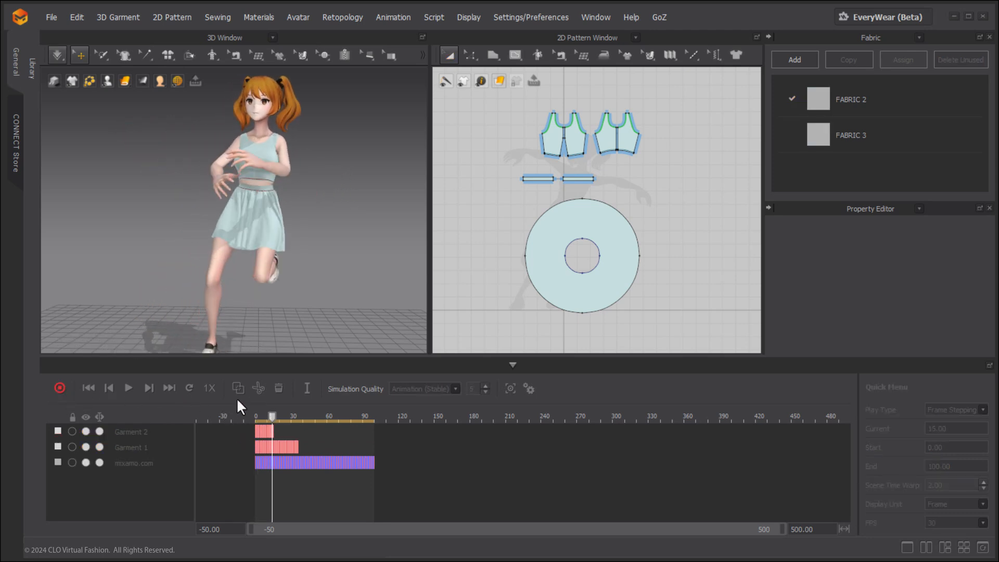
{"action": "left_click", "coordinate": [61, 387]}
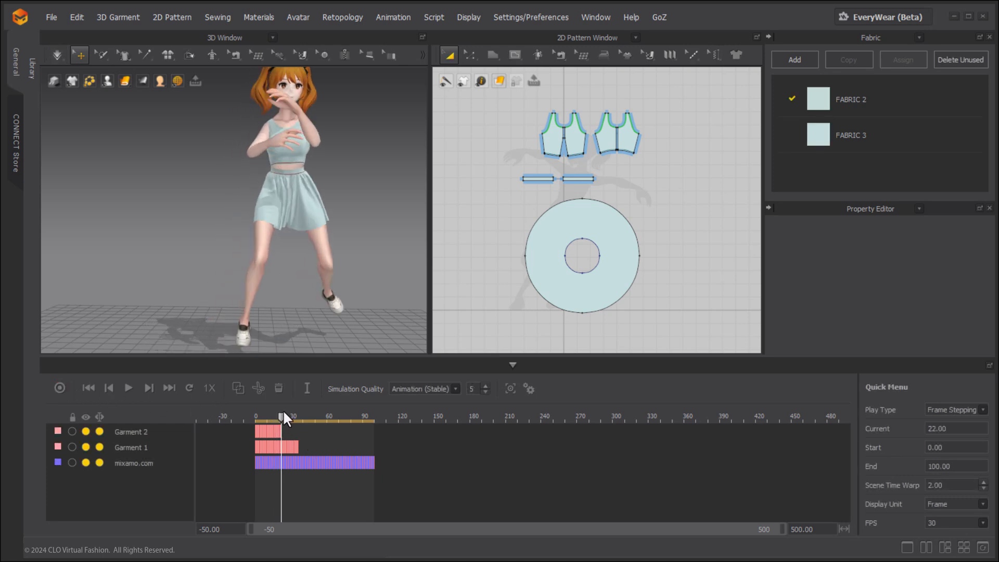
Continue recording a garment animation from frame 22 to frame 52.
{"action": "left_click", "coordinate": [59, 387]}
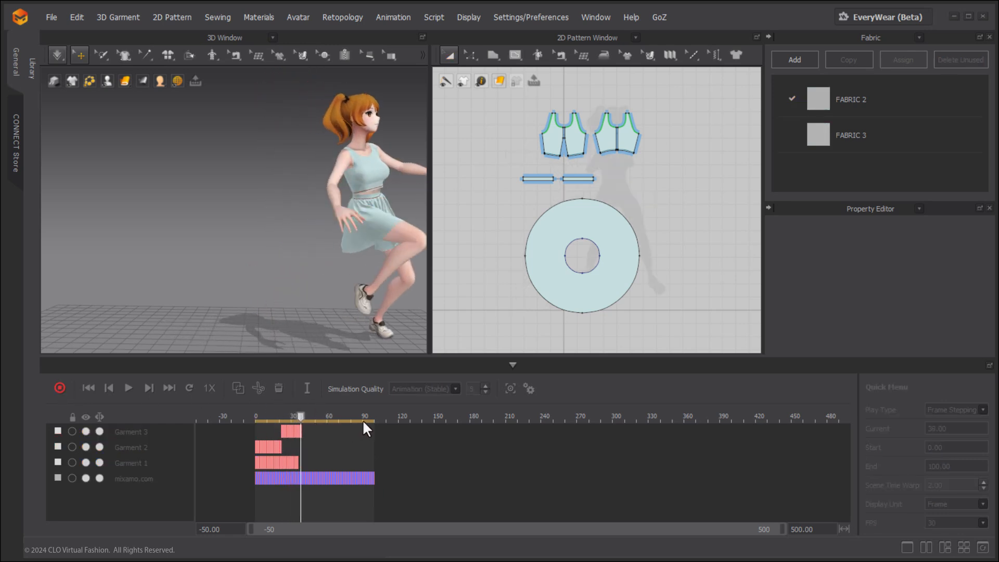
{"action": "left_click", "coordinate": [60, 387]}
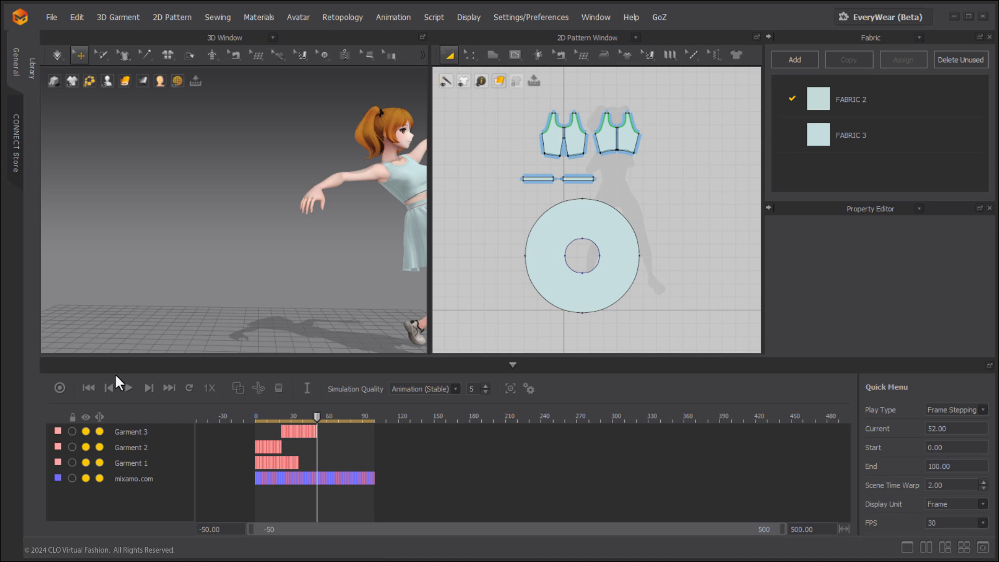
{"action": "left_click", "coordinate": [59, 387]}
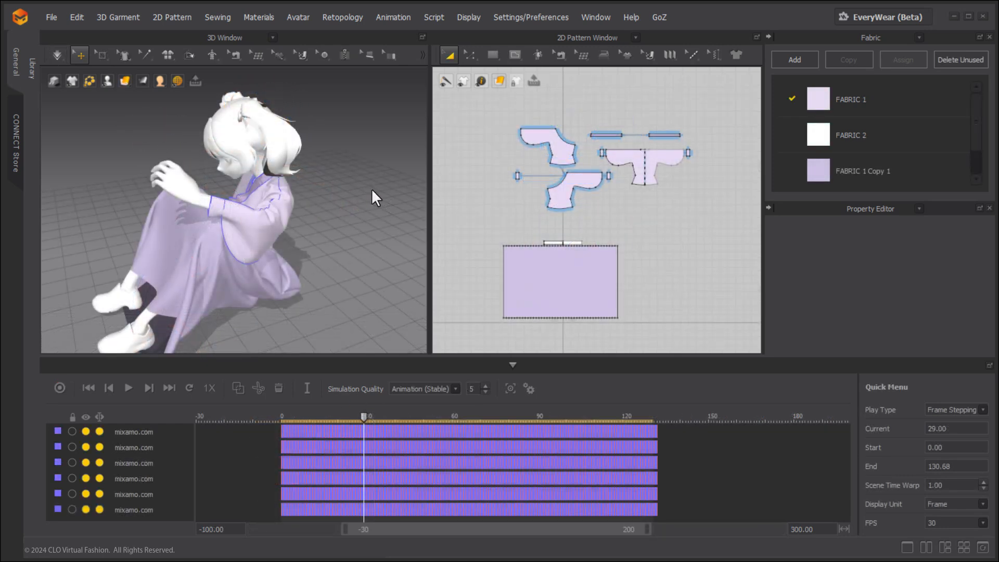
Record the seated avatar's garment animation from frame 29 to frame 36.
{"action": "left_click", "coordinate": [60, 387]}
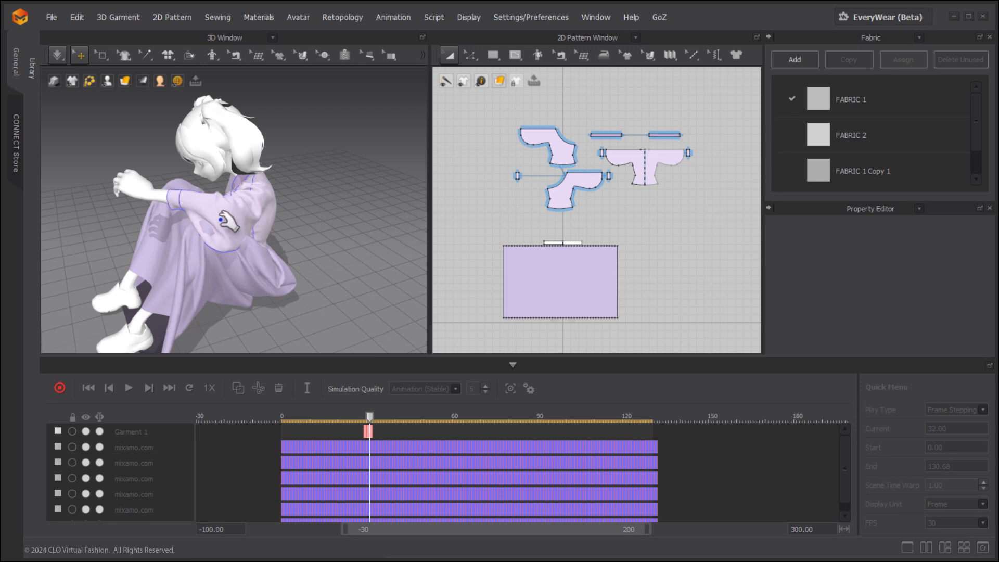
{"action": "left_click", "coordinate": [60, 387]}
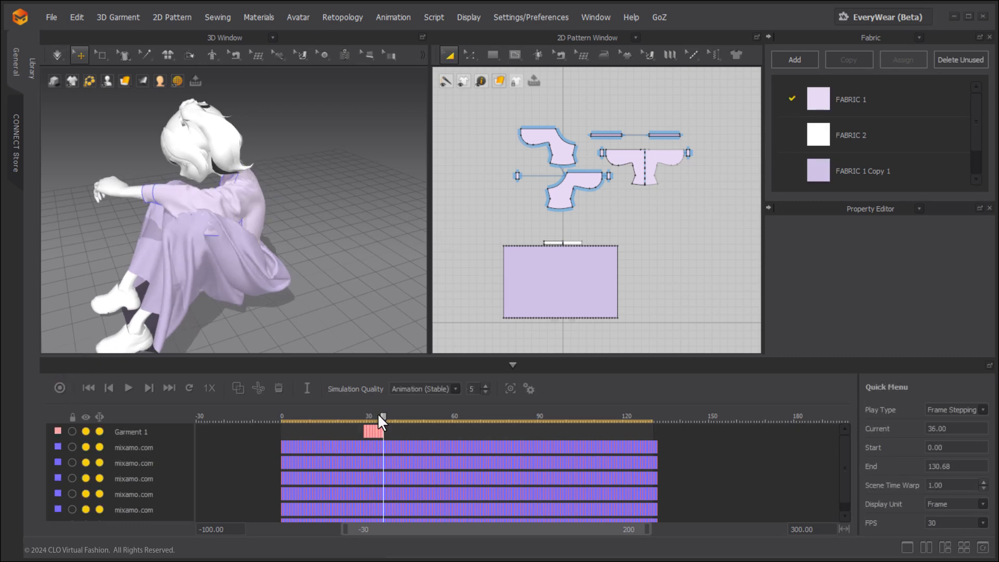
Return to frame 29 and set the Layer of all the kimono top's pattern pieces to 0.
{"action": "left_click_drag", "start_coordinate": [383, 416], "coordinate": [364, 417]}
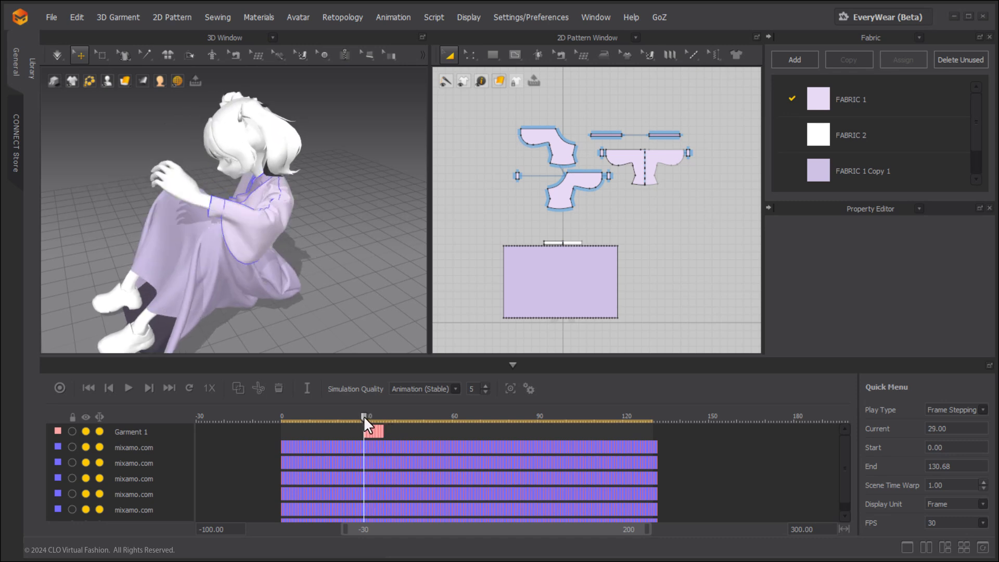
{"action": "left_click_drag", "start_coordinate": [497, 116], "coordinate": [720, 221]}
{"action": "double_click", "coordinate": [916, 344]}
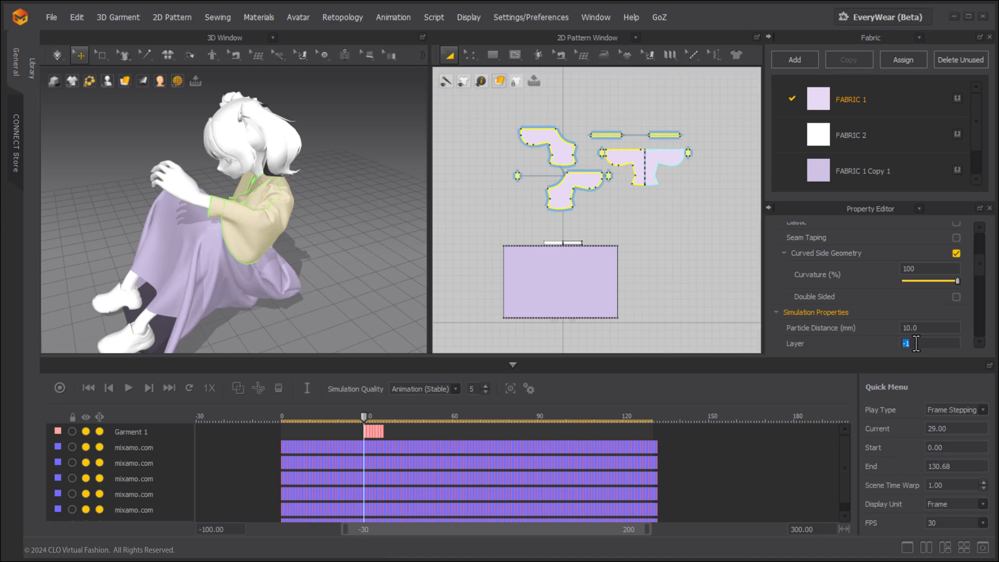
{"action": "type", "text": "0"}
{"action": "left_click", "coordinate": [333, 291]}
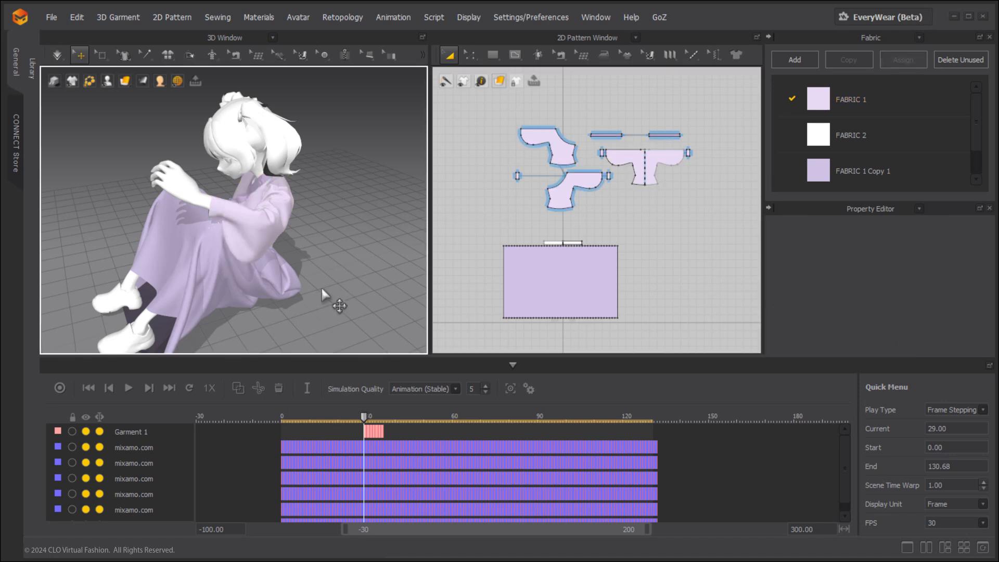
Record the seated avatar's garment animation again from frame 29 to frame 35.
{"action": "left_click", "coordinate": [64, 390]}
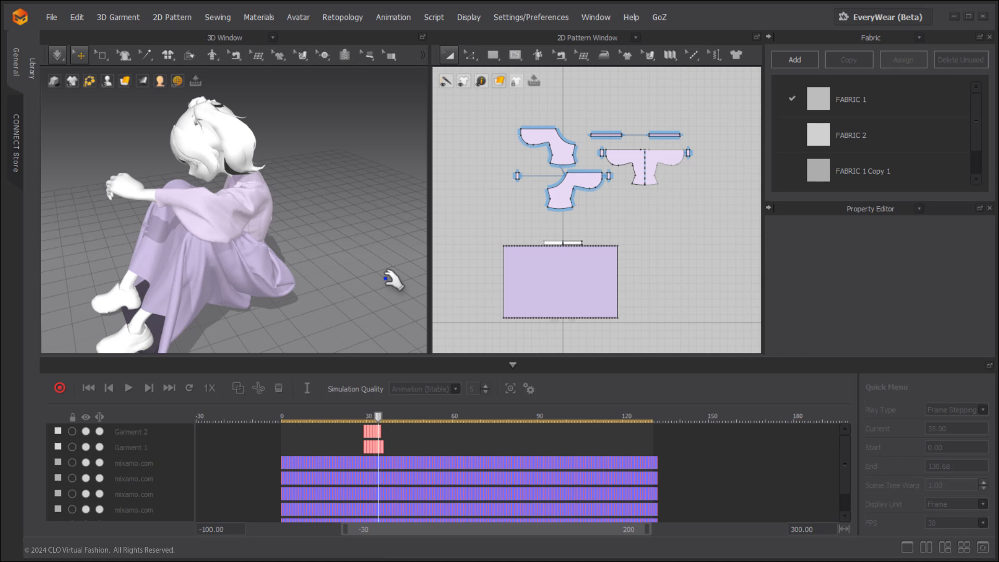
{"action": "key", "text": "Escape"}
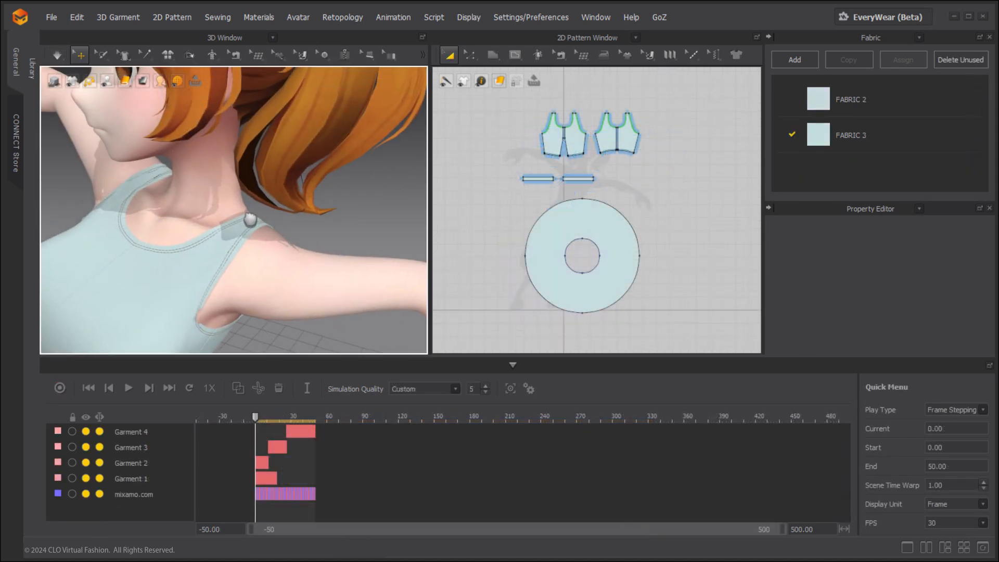
Pin a small mesh area on the top's shoulder strap with Pin (Box) and attach the pin to the avatar.
{"action": "scroll", "coordinate": [250, 220], "scroll_direction": "up", "scroll_amount": 10}
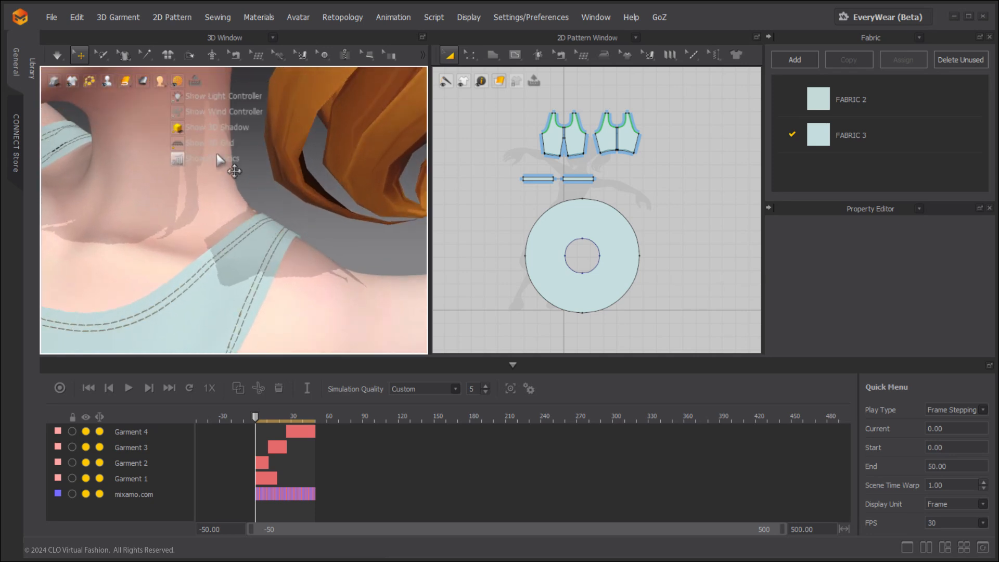
{"action": "left_click", "coordinate": [102, 54]}
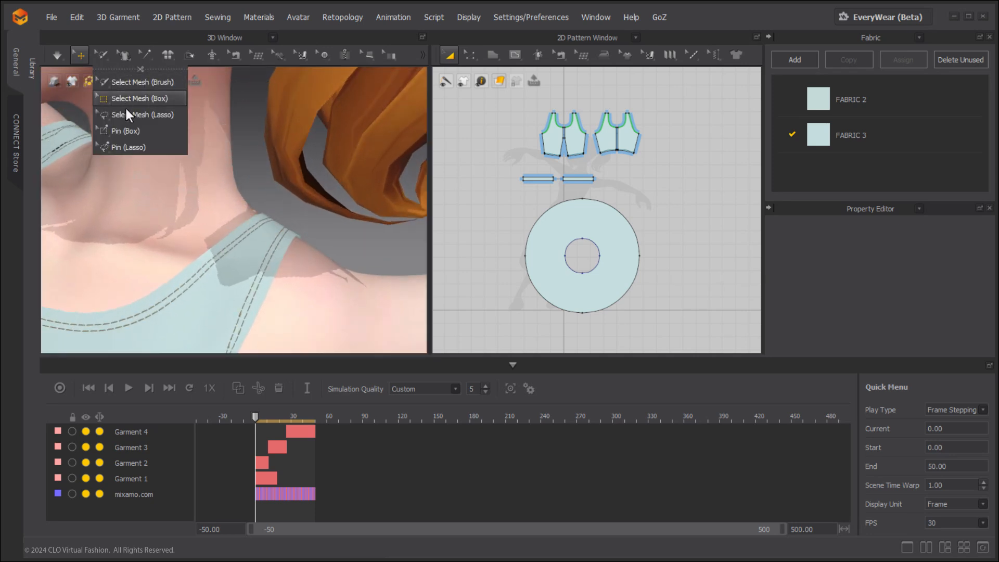
{"action": "left_click", "coordinate": [117, 131]}
{"action": "left_click_drag", "start_coordinate": [233, 217], "coordinate": [251, 232]}
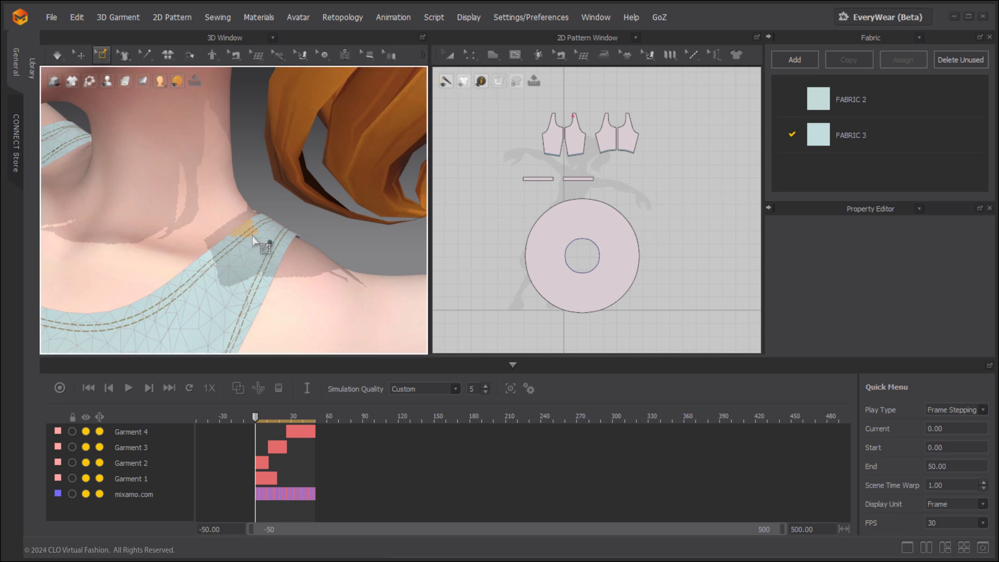
{"action": "right_click", "coordinate": [247, 227]}
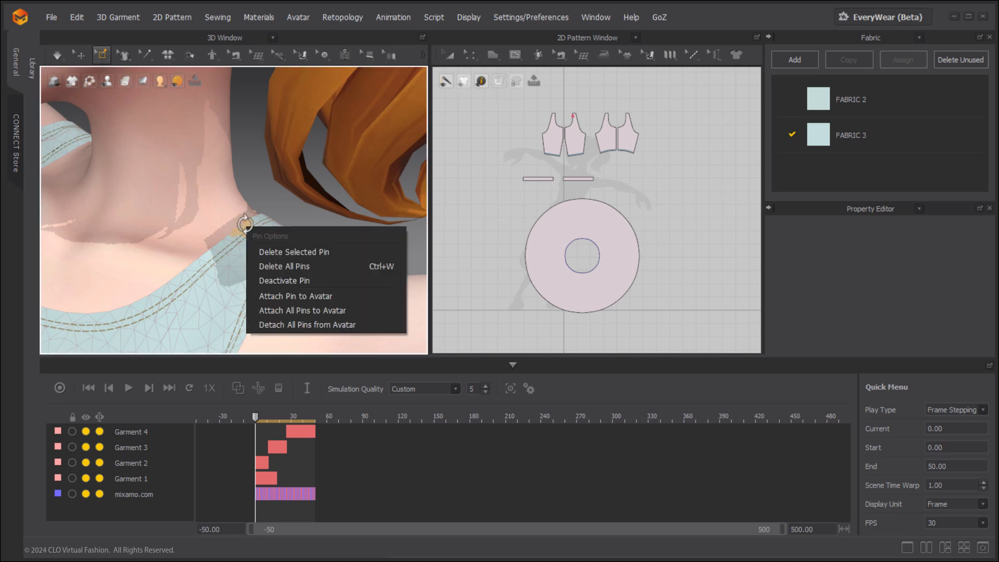
{"action": "left_click", "coordinate": [294, 295]}
{"action": "right_click_drag", "start_coordinate": [294, 295], "coordinate": [263, 215]}
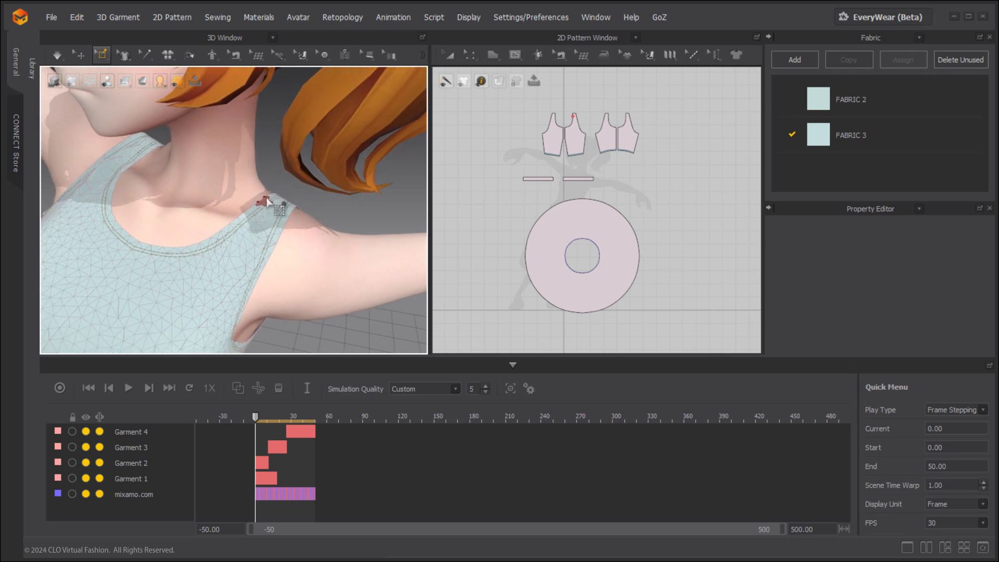
Record a garment animation with the pinned strap from frame 0 to frame 6 and inspect the shoulder.
{"action": "left_click", "coordinate": [65, 384]}
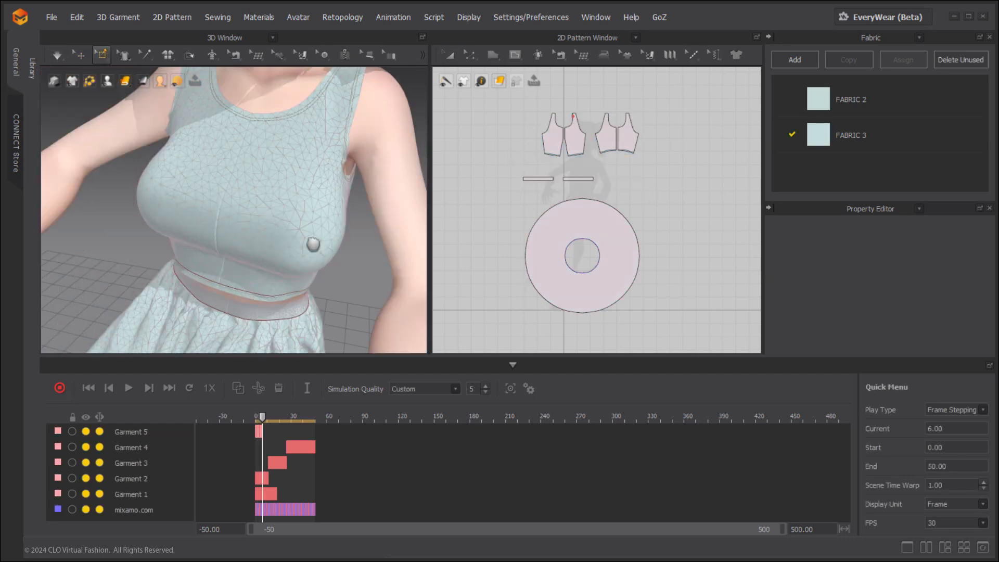
{"action": "middle_click_drag", "start_coordinate": [312, 243], "coordinate": [272, 294]}
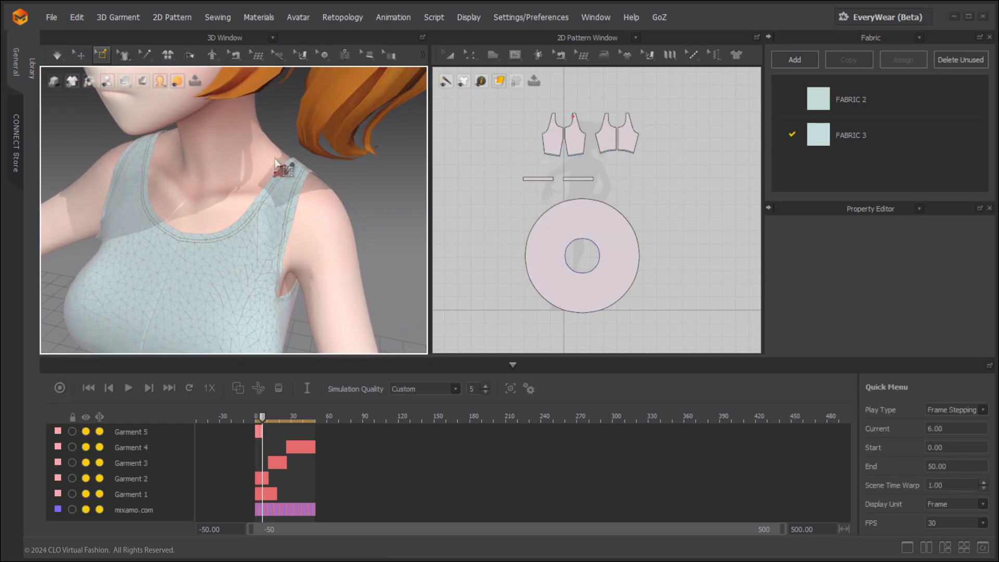
{"action": "right_click_drag", "start_coordinate": [289, 183], "coordinate": [252, 161]}
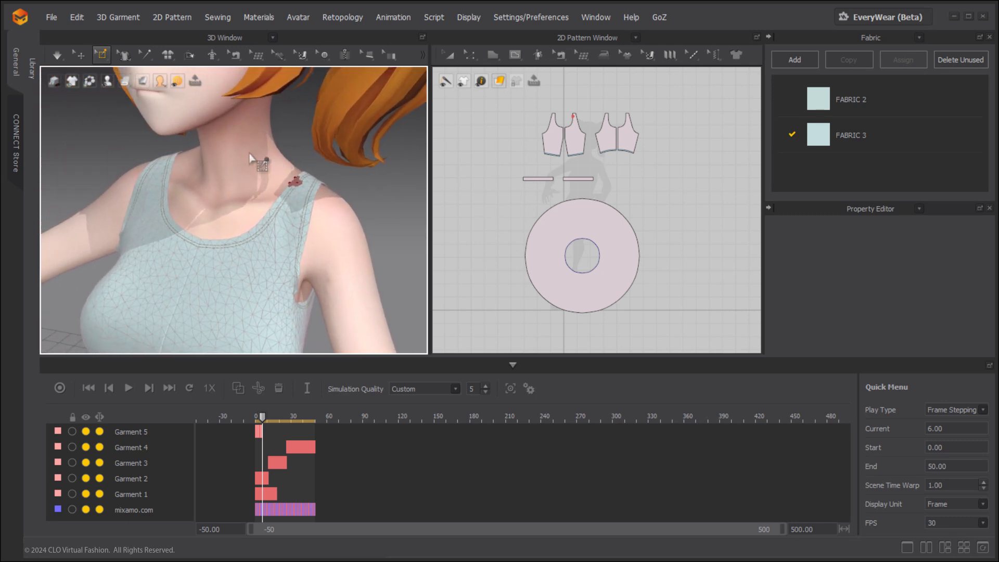
Open the properties of FABRIC 3 and examine its physical settings, such as buckling stiffness, damping, weight, friction and thickness.
{"action": "left_click", "coordinate": [140, 53]}
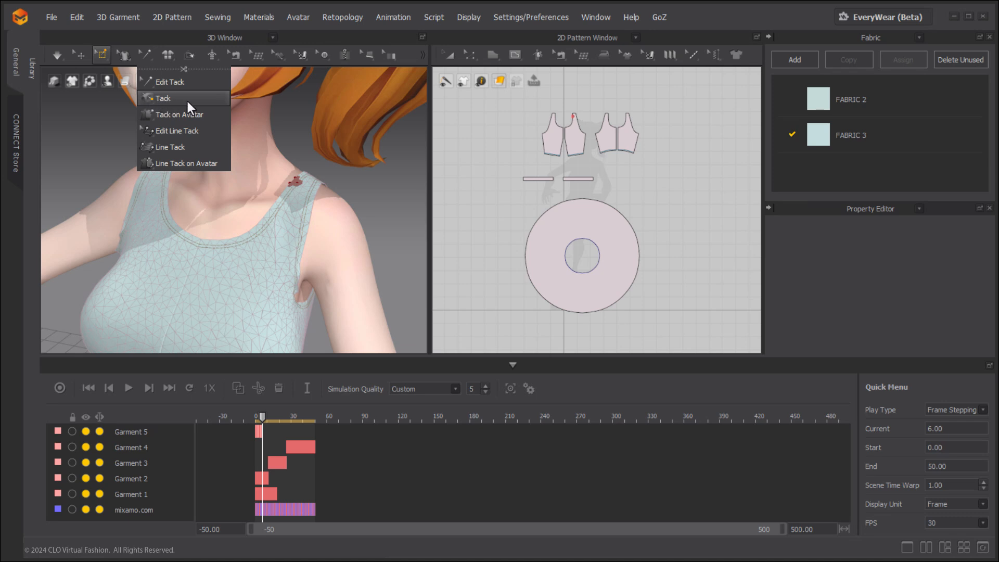
{"action": "left_click", "coordinate": [895, 133]}
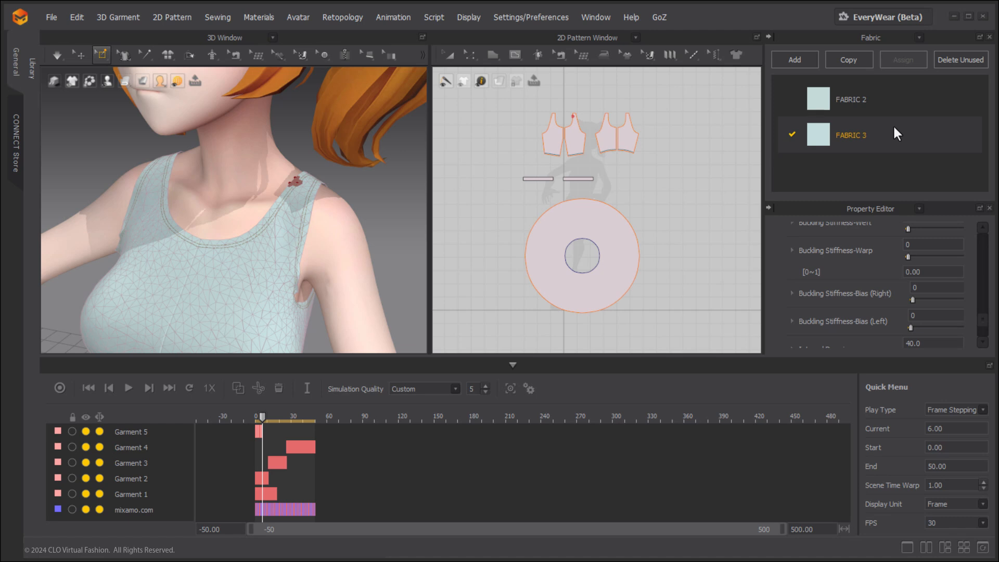
{"action": "left_click", "coordinate": [512, 365]}
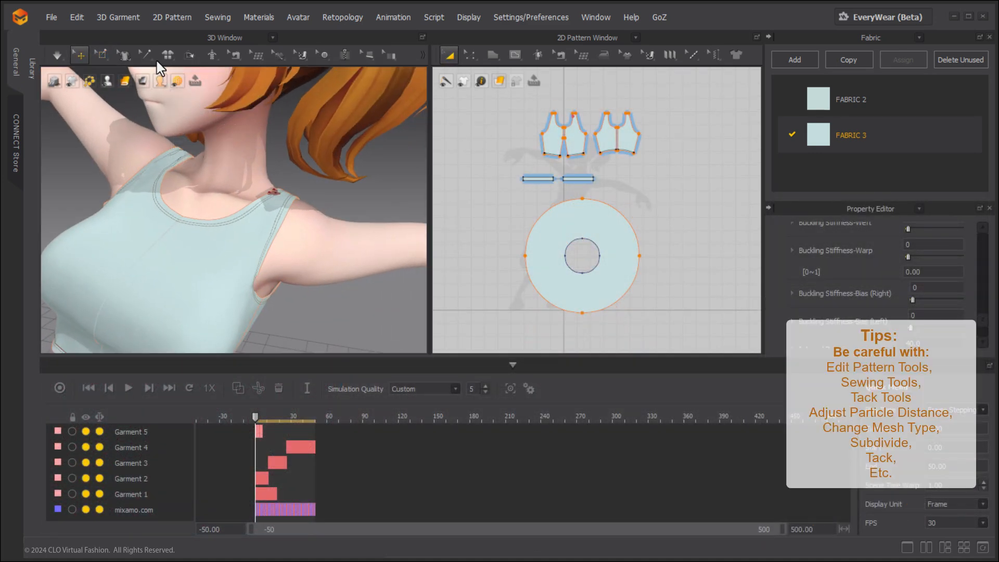
Tack the top's armhole edge near the pinned shoulder strap to the avatar's shoulder with Tack on Avatar at frame 0.
{"action": "left_click", "coordinate": [143, 51]}
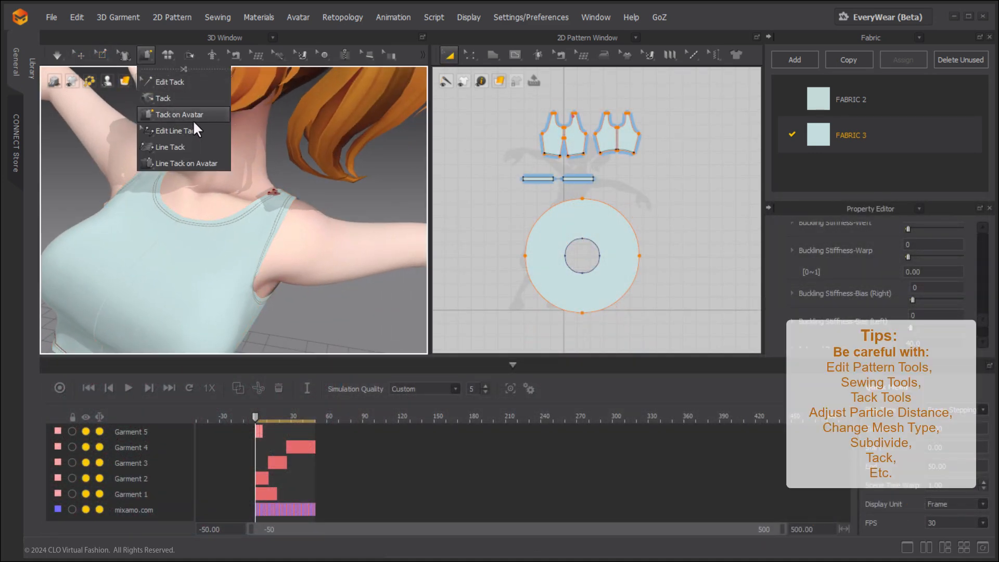
{"action": "left_click", "coordinate": [180, 115]}
{"action": "scroll", "coordinate": [291, 305], "scroll_direction": "up", "scroll_amount": 5}
{"action": "middle_click_drag", "start_coordinate": [291, 301], "coordinate": [278, 211]}
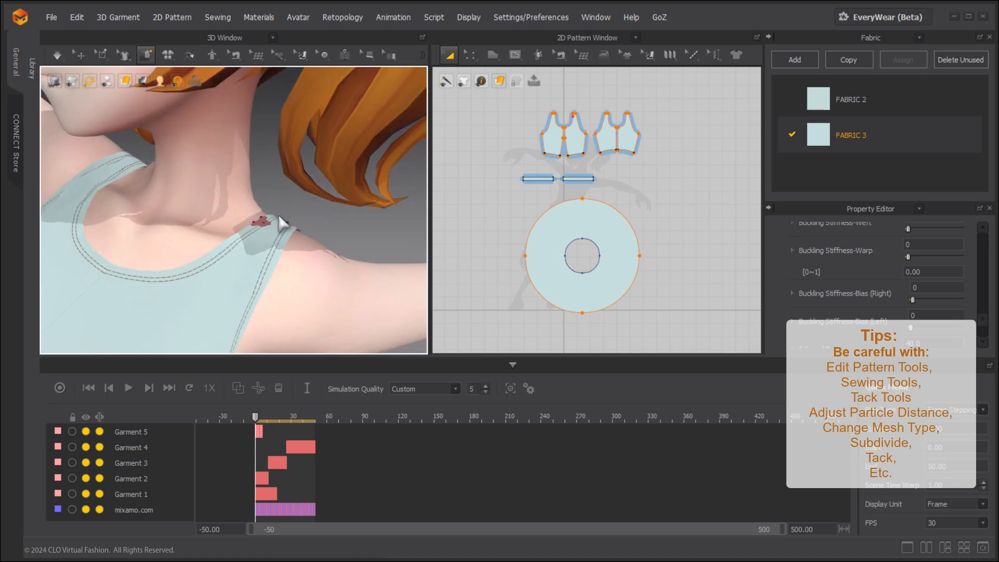
{"action": "left_click", "coordinate": [275, 262]}
{"action": "left_click", "coordinate": [329, 225]}
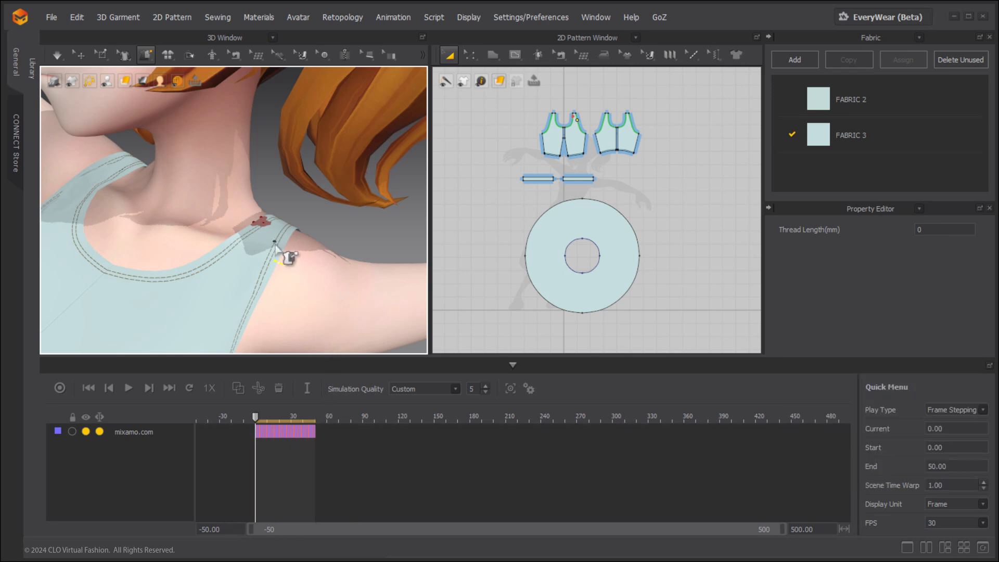
{"action": "left_click", "coordinate": [462, 56]}
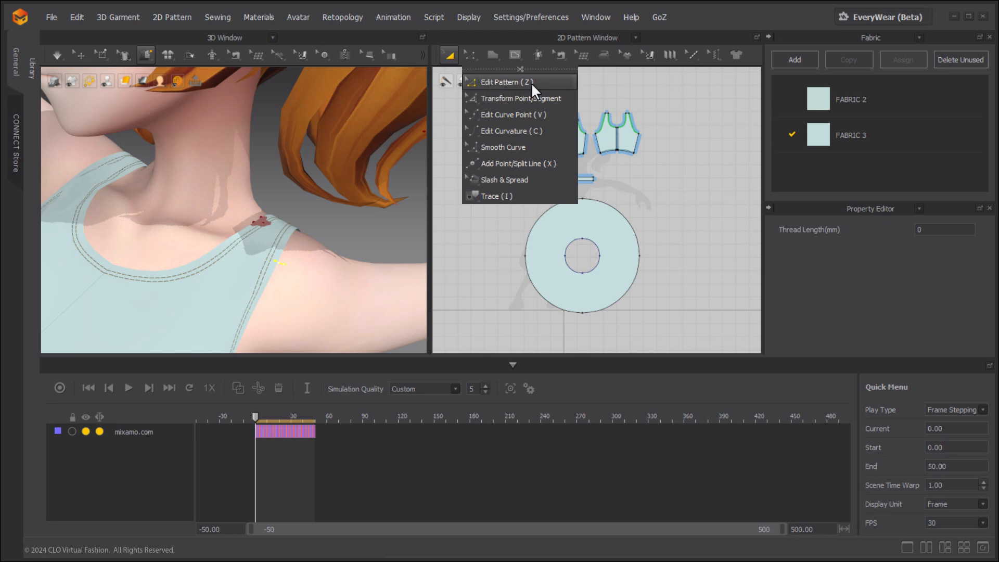
{"action": "left_click", "coordinate": [555, 87]}
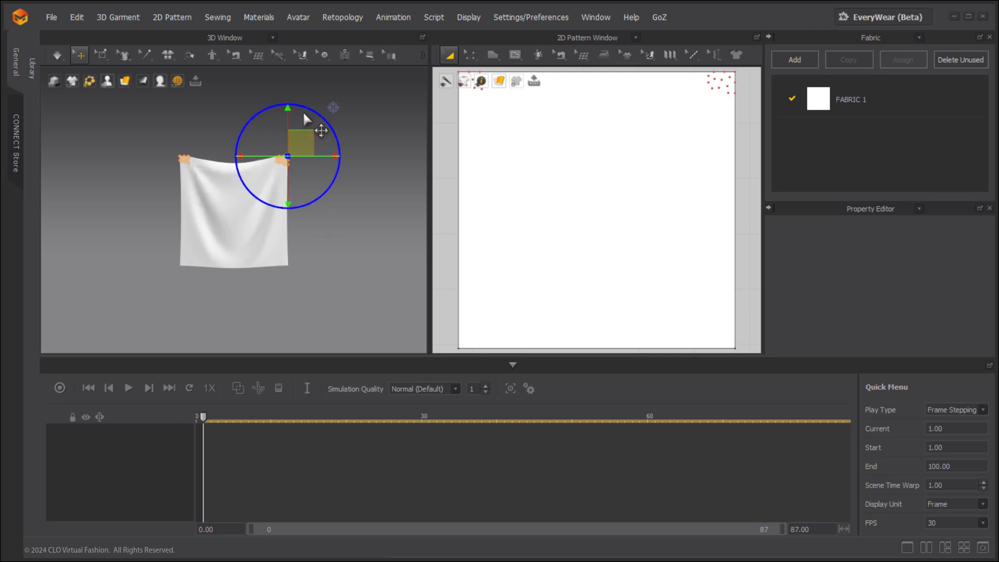
Add a pin key for the cloth's corner pins at frame 1, and another at frame 21 with the pins deactivated.
{"action": "right_click", "coordinate": [205, 484]}
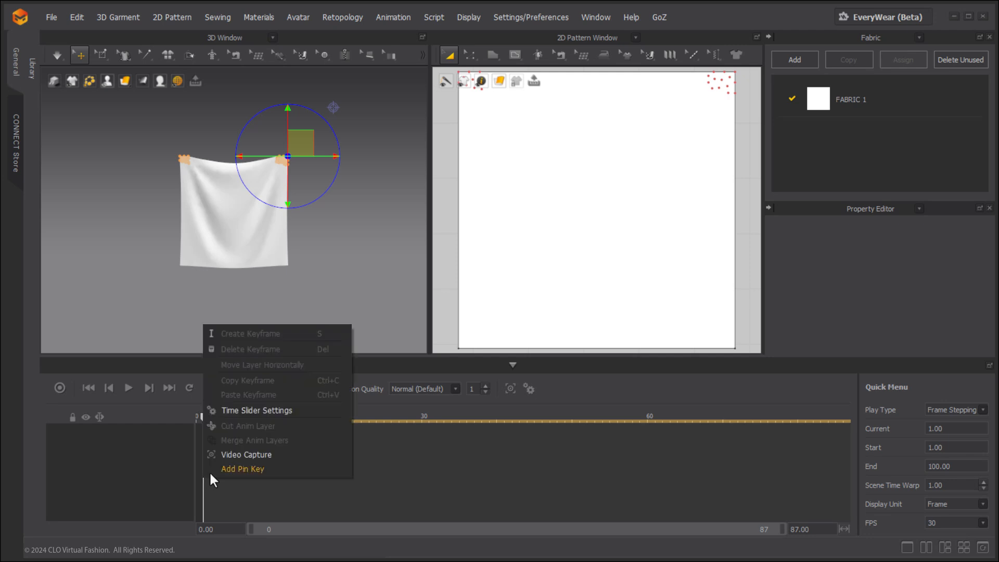
{"action": "left_click", "coordinate": [247, 471]}
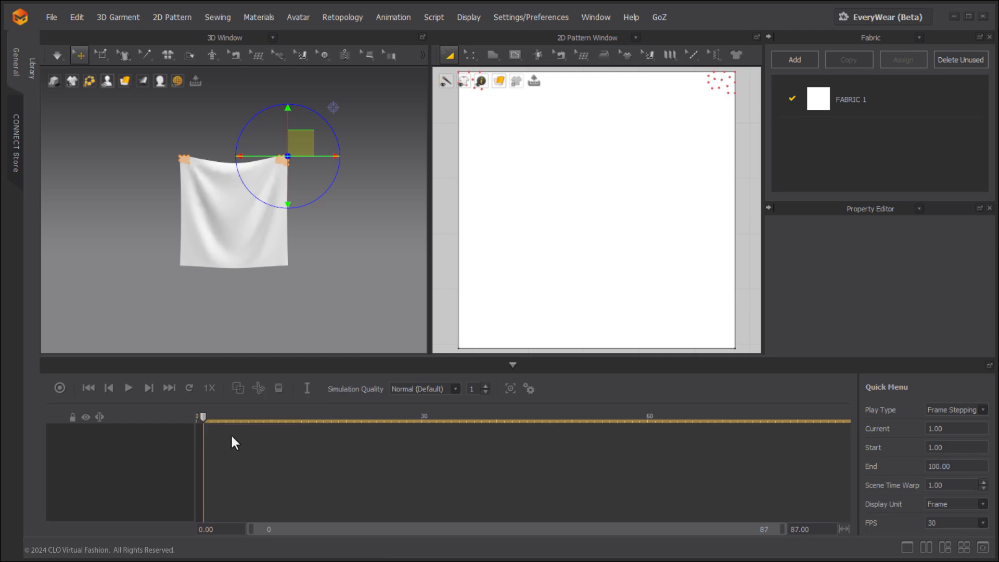
{"action": "left_click_drag", "start_coordinate": [204, 419], "coordinate": [354, 419]}
{"action": "right_click", "coordinate": [301, 140]}
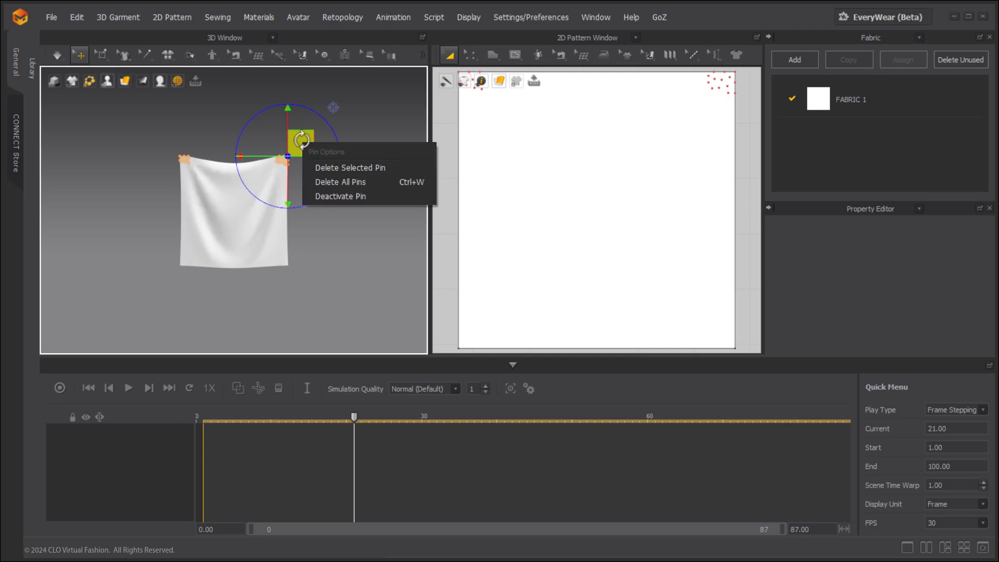
{"action": "left_click", "coordinate": [343, 197]}
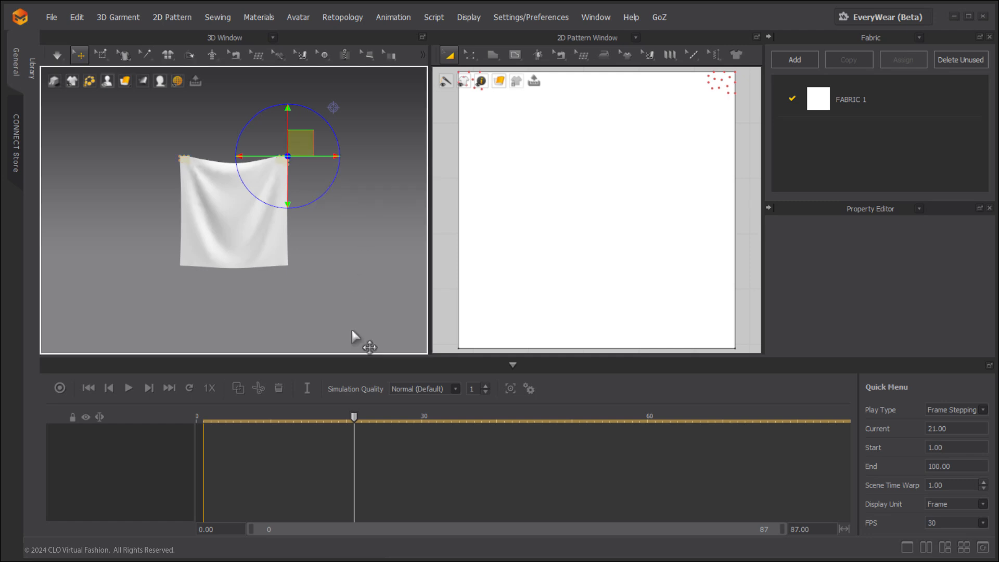
{"action": "right_click", "coordinate": [353, 494]}
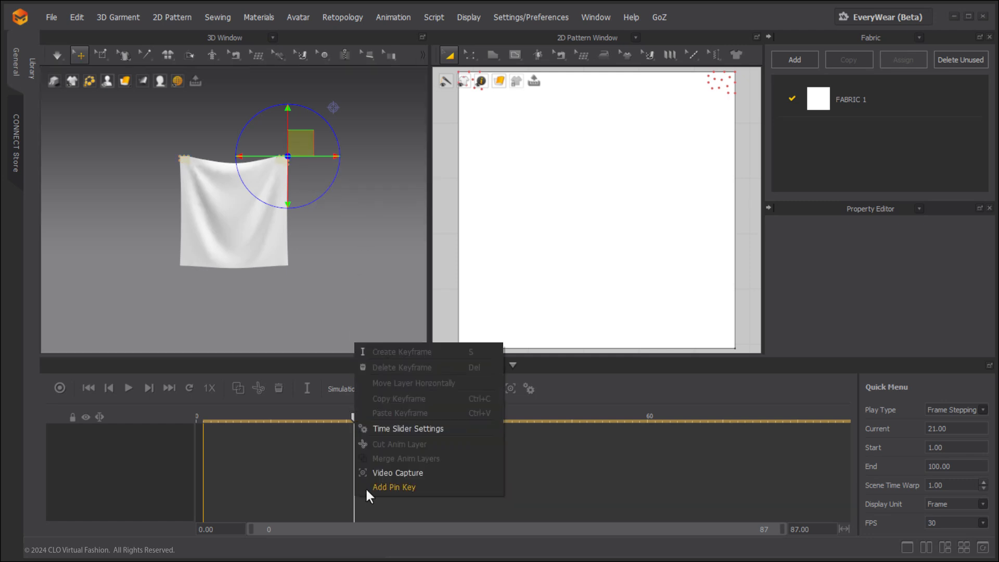
{"action": "left_click", "coordinate": [393, 487]}
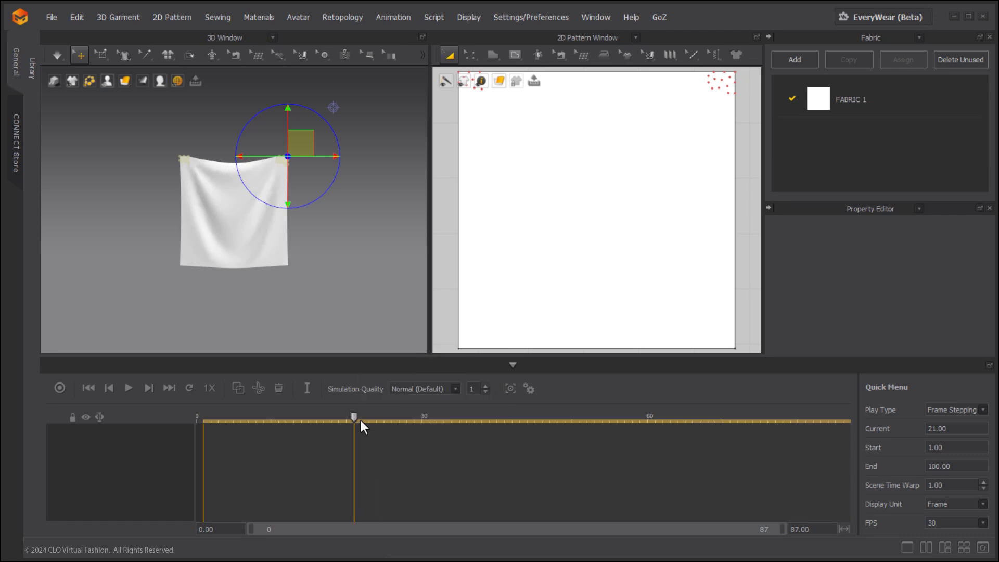
Reactivate the cloth's corner pins at frame 27 and add a pin key there.
{"action": "left_click_drag", "start_coordinate": [354, 417], "coordinate": [399, 417]}
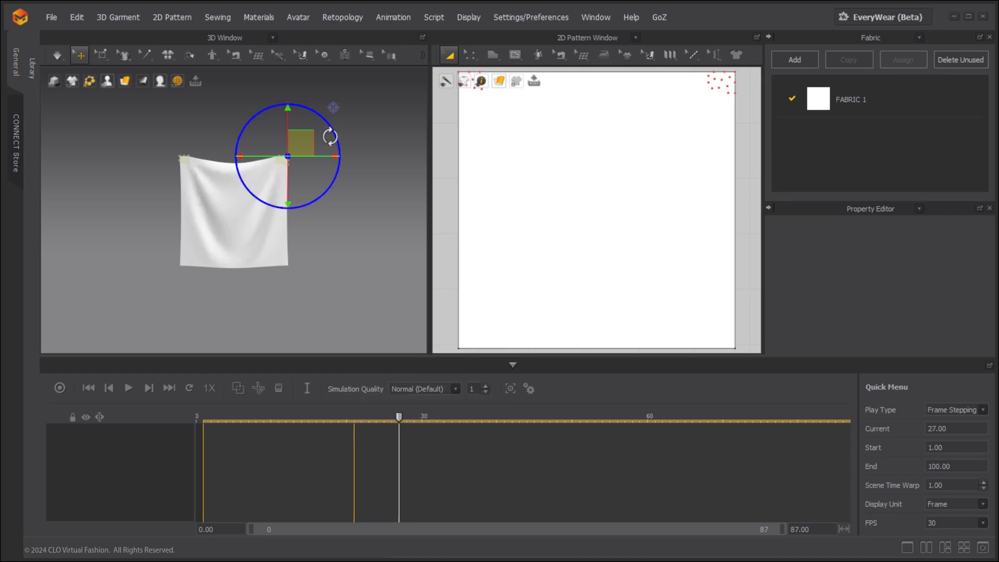
{"action": "right_click", "coordinate": [302, 139]}
{"action": "left_click", "coordinate": [318, 190]}
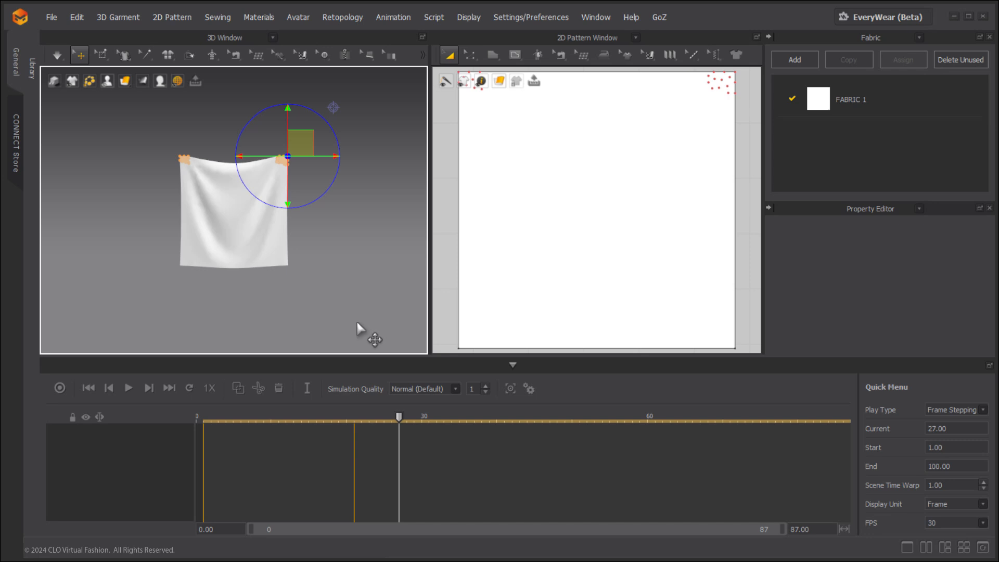
{"action": "right_click", "coordinate": [398, 509]}
{"action": "left_click", "coordinate": [411, 509]}
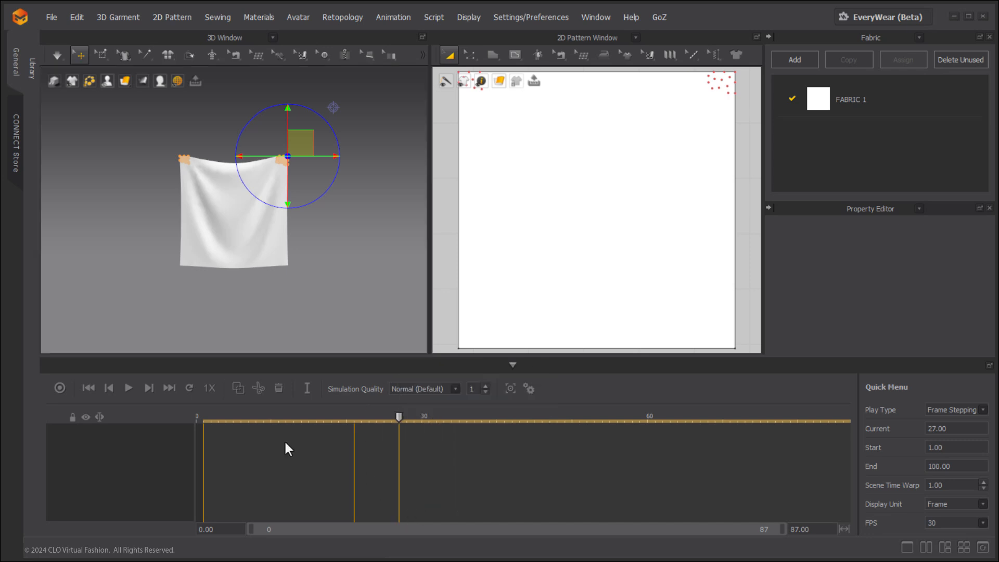
Record the cloth's garment animation from frame 1 to frame 97 and scrub through the pin-keyed motion.
{"action": "left_click", "coordinate": [85, 389]}
{"action": "left_click", "coordinate": [58, 388]}
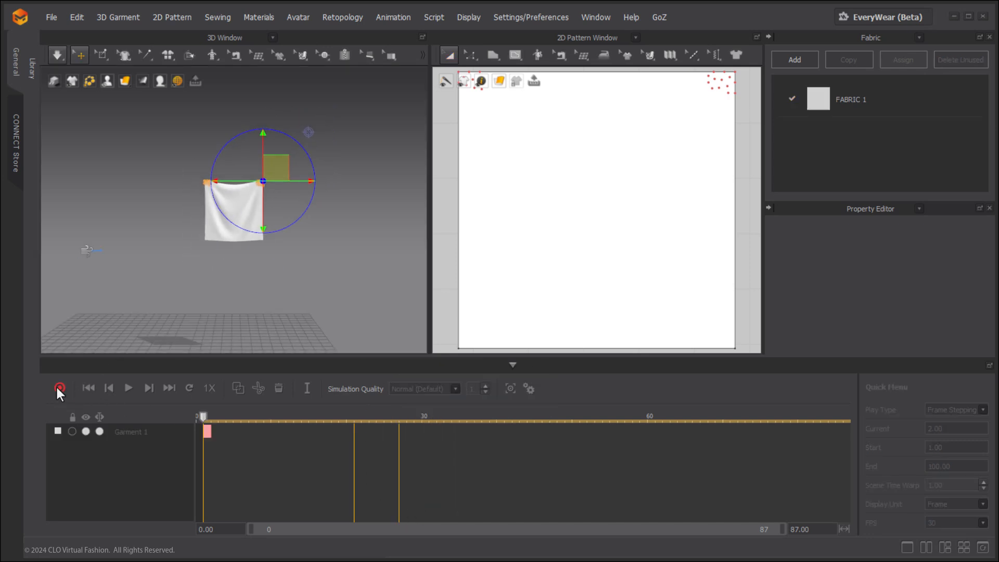
{"action": "left_click", "coordinate": [57, 387]}
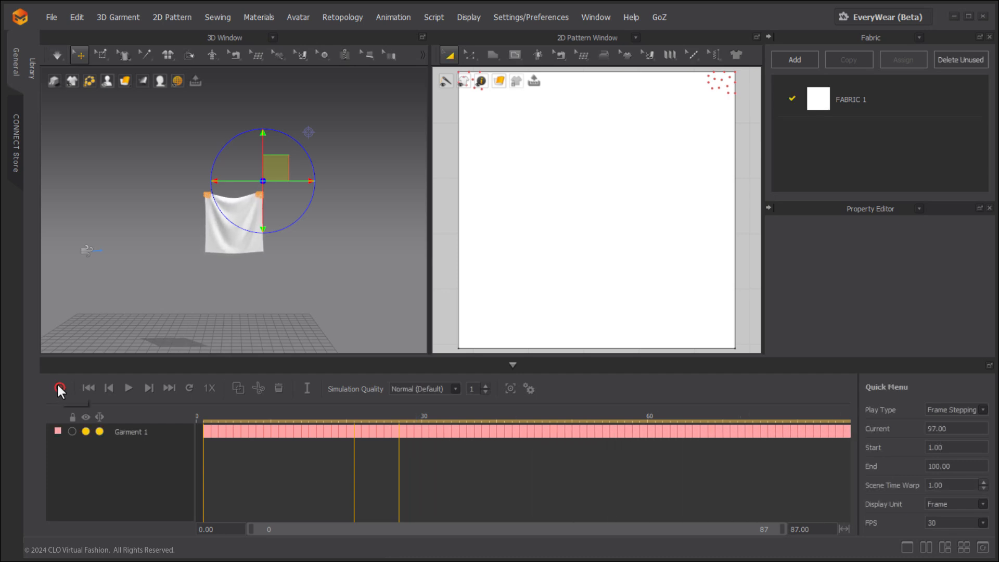
{"action": "left_click", "coordinate": [303, 255]}
{"action": "scroll", "coordinate": [235, 207], "scroll_direction": "up", "scroll_amount": 3}
{"action": "scroll", "coordinate": [235, 207], "scroll_direction": "up", "scroll_amount": 2}
{"action": "left_click_drag", "start_coordinate": [213, 417], "coordinate": [692, 384]}
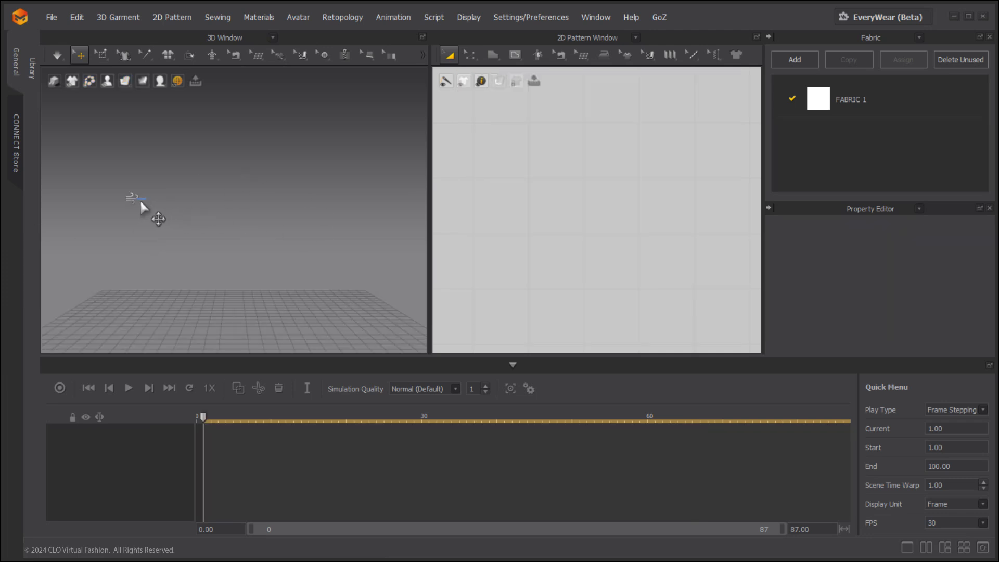
Activate all translation keys on the wind controller and add a wind key at frame 1.
{"action": "left_click", "coordinate": [140, 200]}
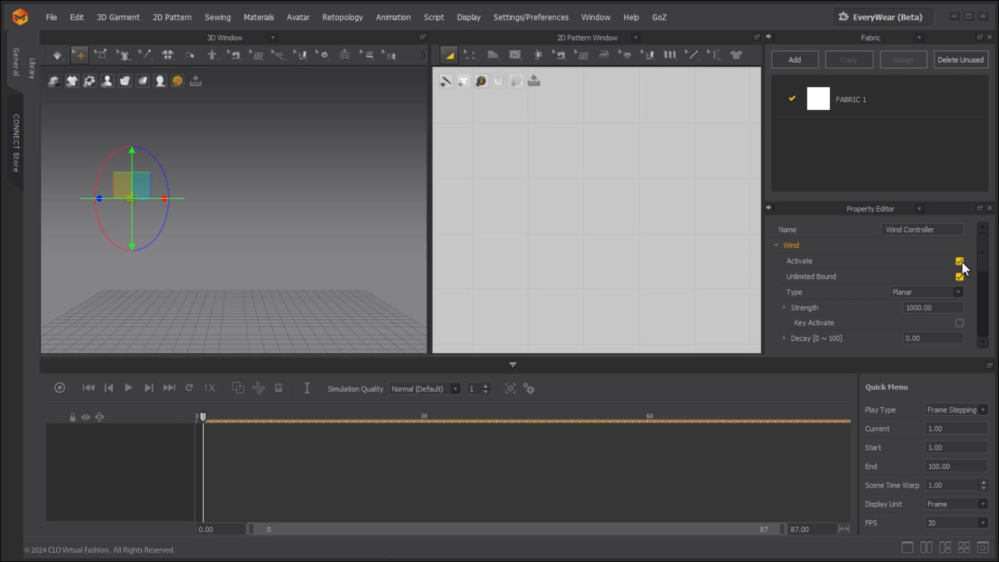
{"action": "scroll", "coordinate": [932, 273], "scroll_direction": "down", "scroll_amount": 5}
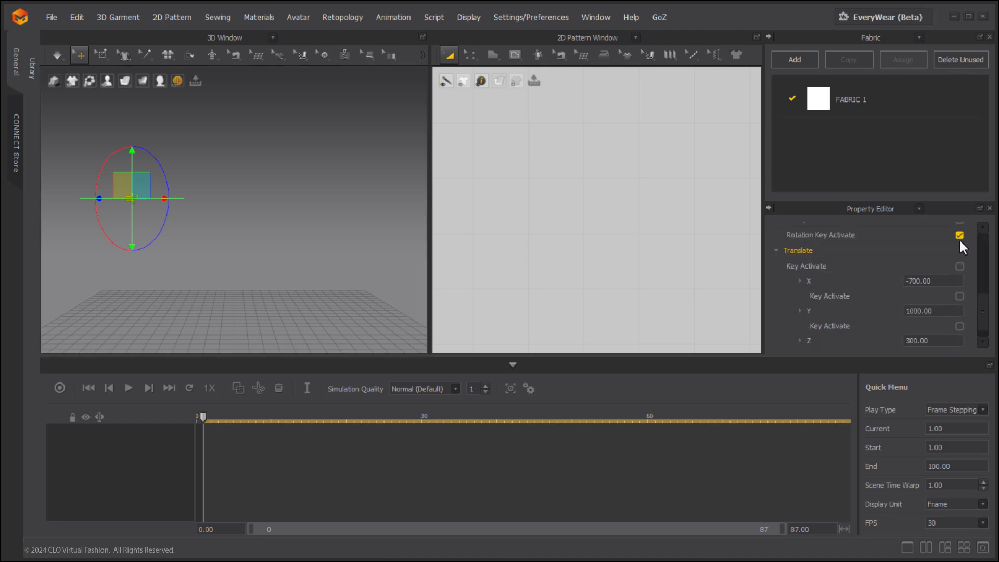
{"action": "left_click", "coordinate": [960, 264]}
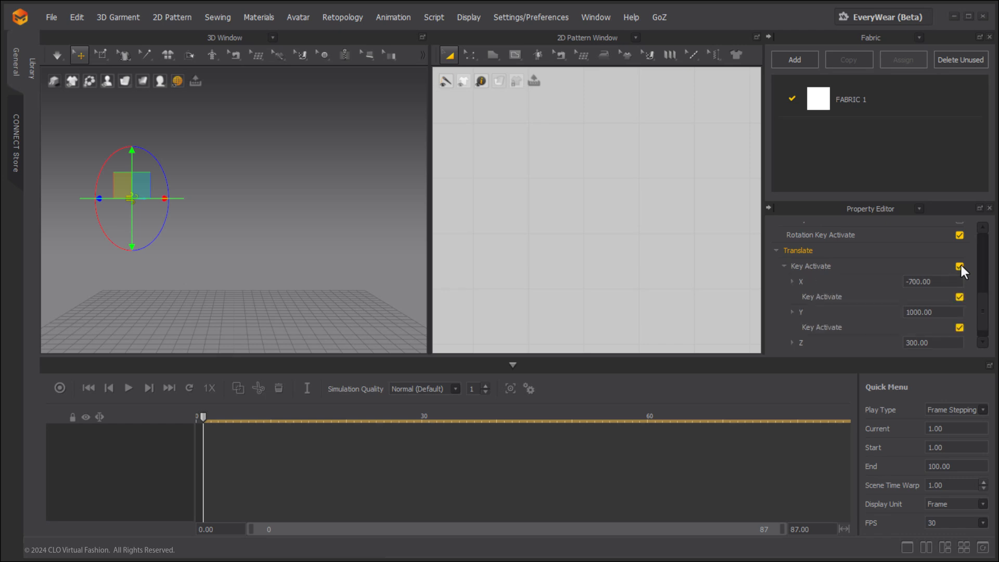
{"action": "right_click", "coordinate": [203, 478]}
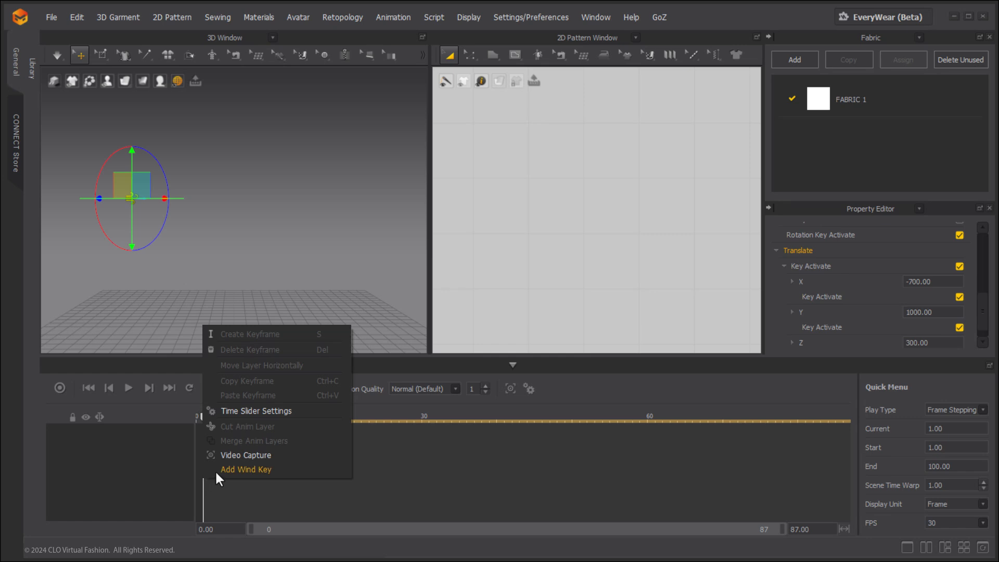
{"action": "left_click", "coordinate": [216, 469]}
Move the wind controller to about X 647, Y 906, Z 517 at frame 30 and add a wind key there.
{"action": "left_click_drag", "start_coordinate": [204, 417], "coordinate": [422, 416]}
{"action": "right_click_drag", "start_coordinate": [238, 266], "coordinate": [189, 240]}
{"action": "left_click_drag", "start_coordinate": [185, 212], "coordinate": [312, 221]}
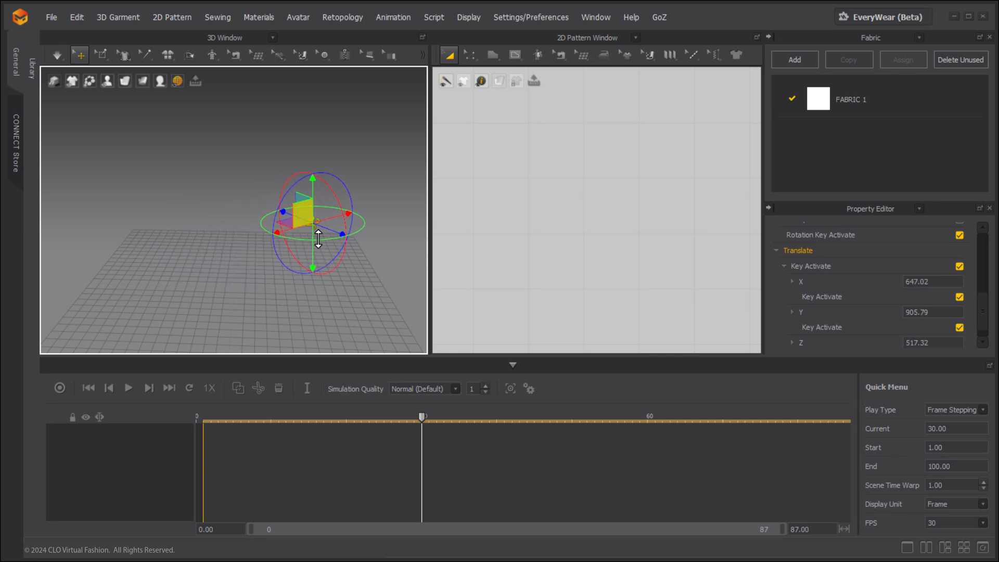
{"action": "right_click", "coordinate": [421, 460]}
{"action": "left_click", "coordinate": [434, 453]}
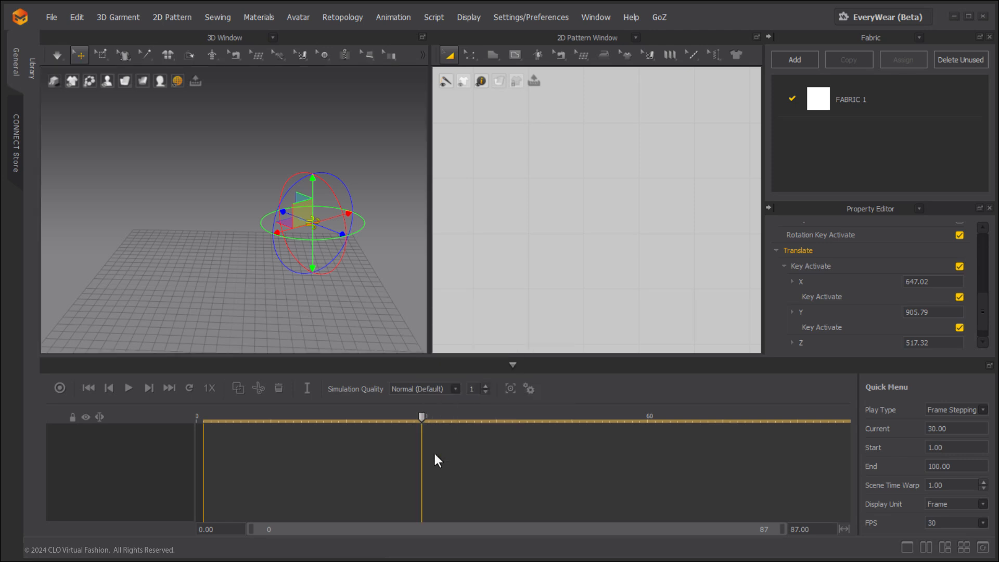
Scrub between the two wind keys and examine the wind controller's keyable properties with the timeline collapsed.
{"action": "left_click_drag", "start_coordinate": [402, 419], "coordinate": [365, 362]}
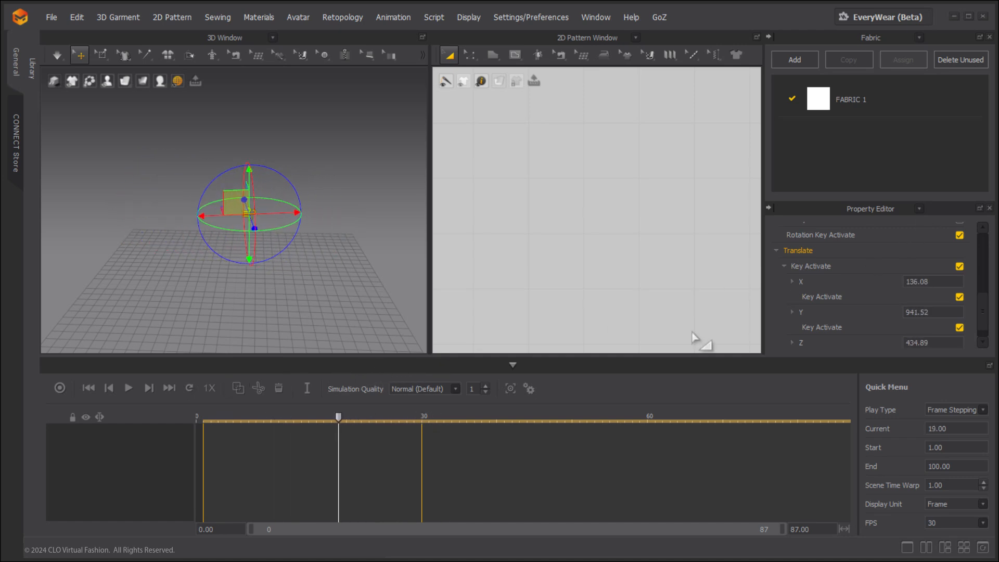
{"action": "left_click", "coordinate": [513, 365]}
{"action": "scroll", "coordinate": [844, 388], "scroll_direction": "up", "scroll_amount": 4}
{"action": "scroll", "coordinate": [844, 389], "scroll_direction": "up", "scroll_amount": 1}
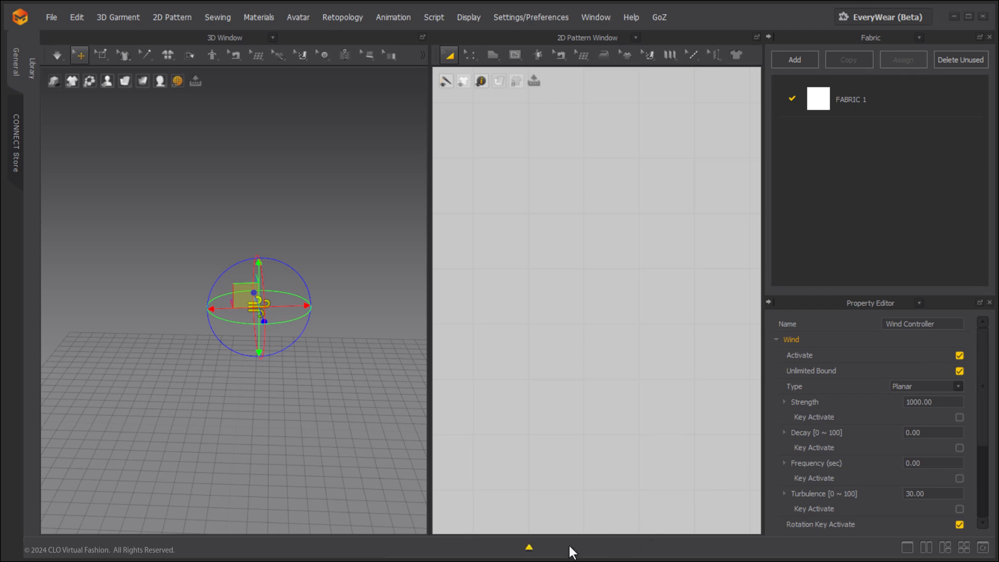
Restore the timeline and delete the wind key at frame 30.
{"action": "left_click", "coordinate": [530, 547]}
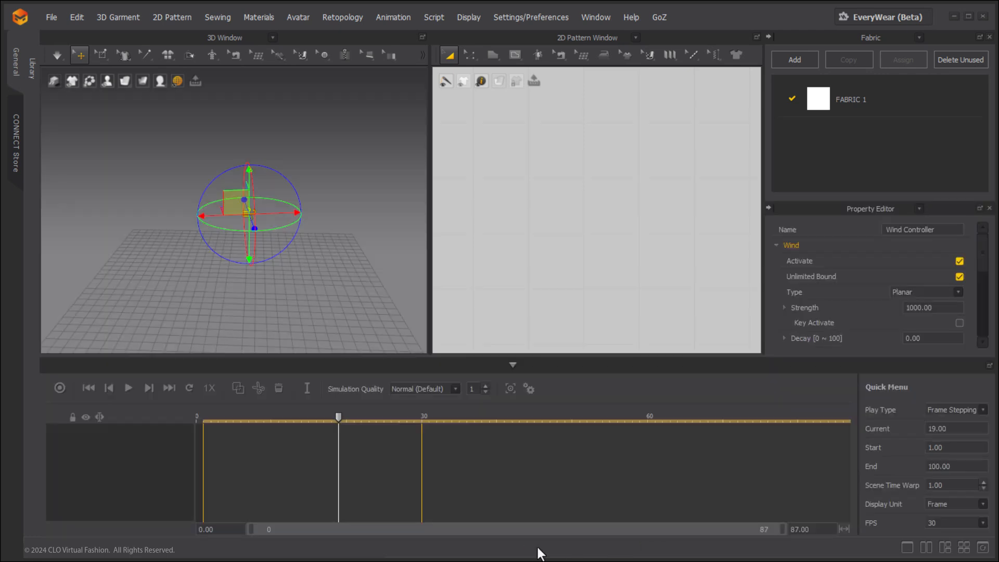
{"action": "right_click", "coordinate": [421, 456]}
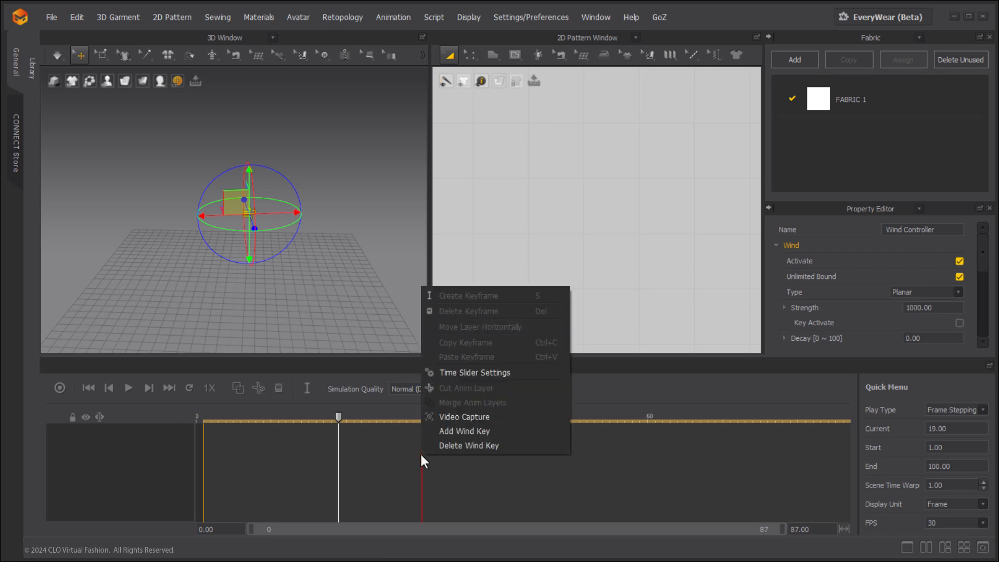
{"action": "left_click", "coordinate": [459, 447]}
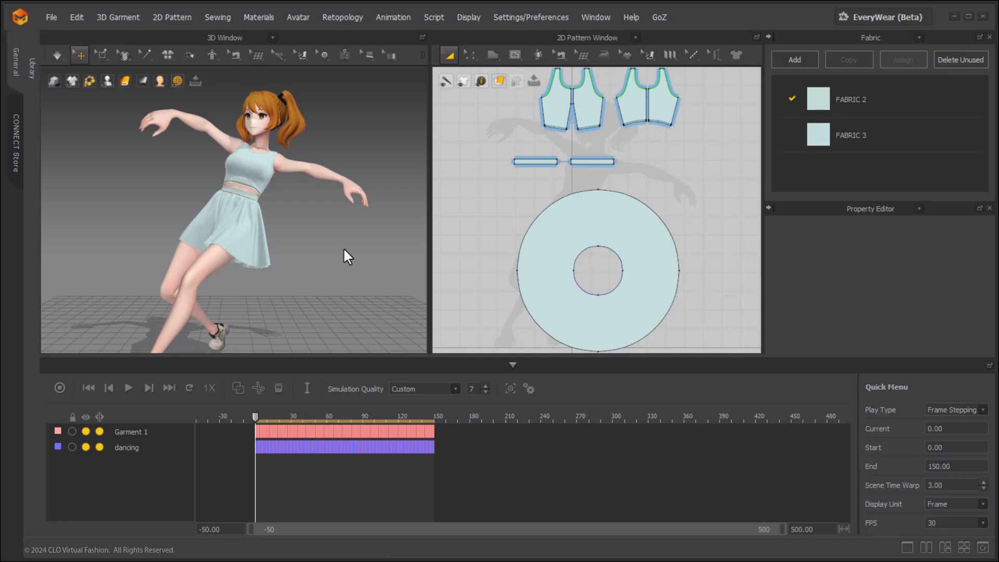
Play the dancing garment animation and check its start frame, end frame 150 and frame 149.
{"action": "left_click", "coordinate": [128, 388]}
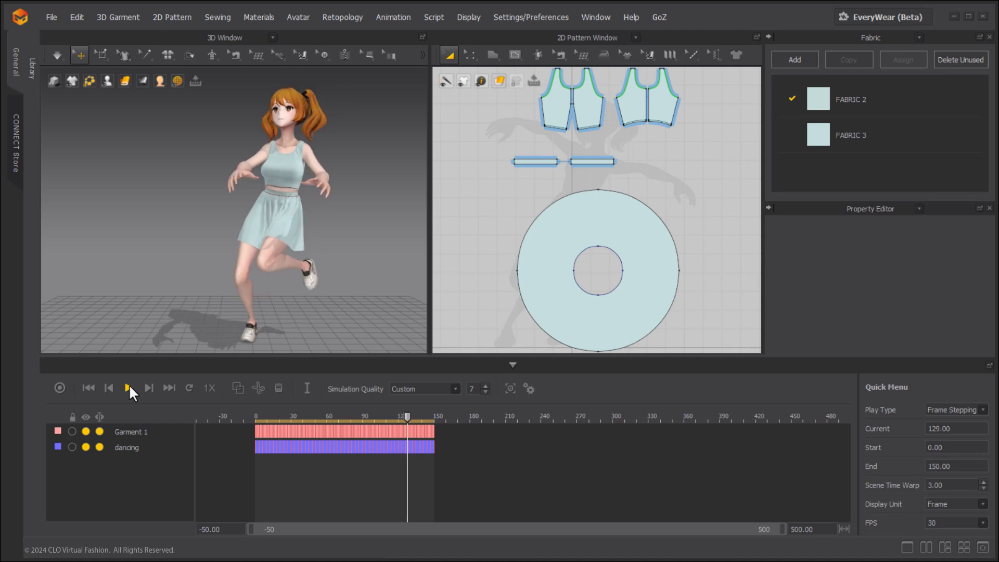
{"action": "left_click", "coordinate": [90, 388]}
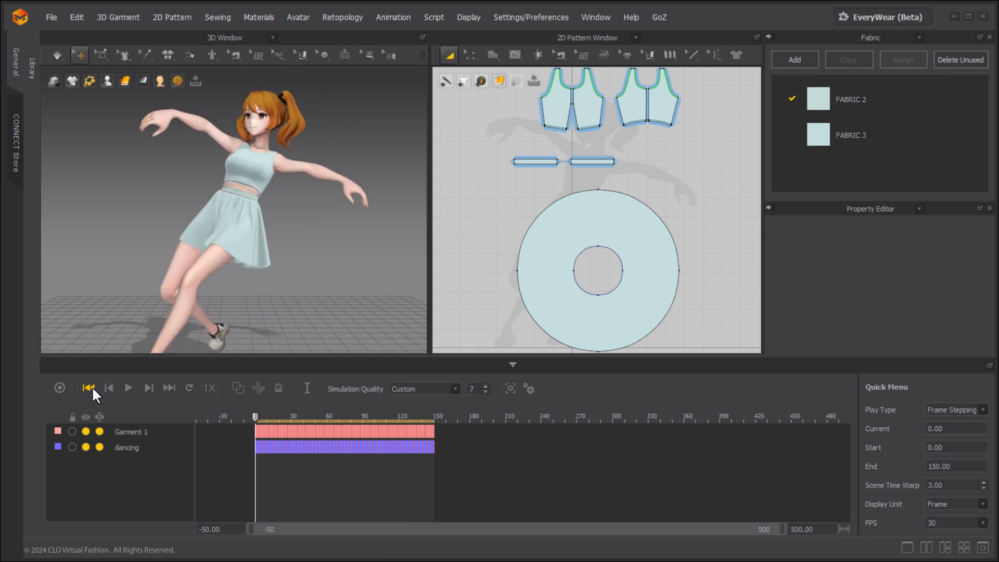
{"action": "left_click", "coordinate": [169, 388]}
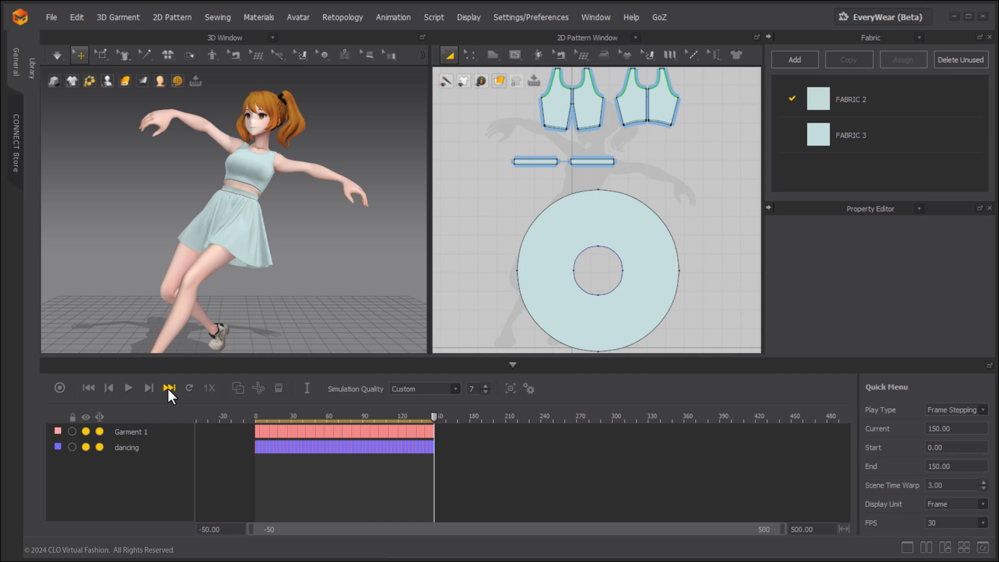
{"action": "left_click", "coordinate": [111, 387]}
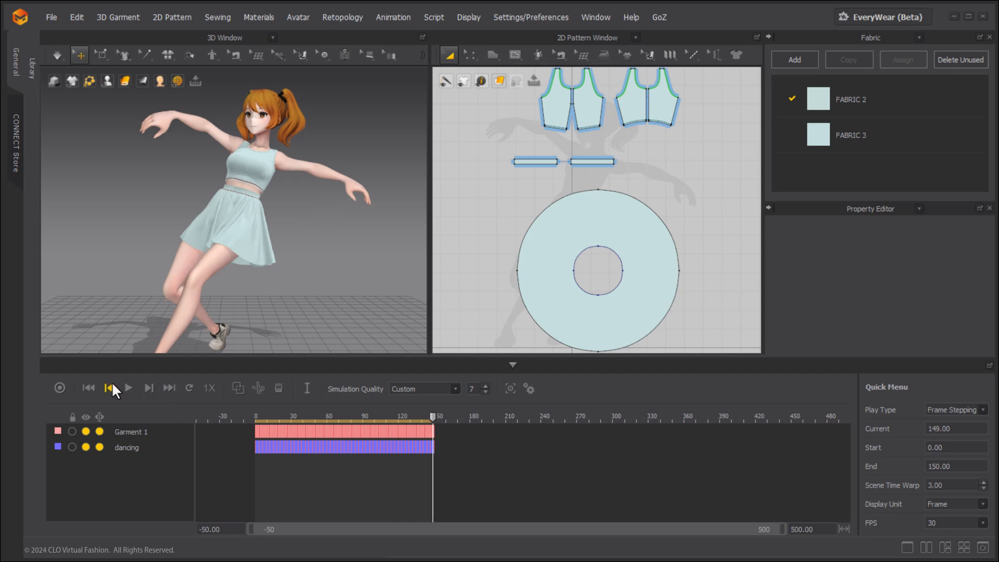
Step the dancing animation back one frame and forward again, and return to the start frame.
{"action": "left_click", "coordinate": [110, 387]}
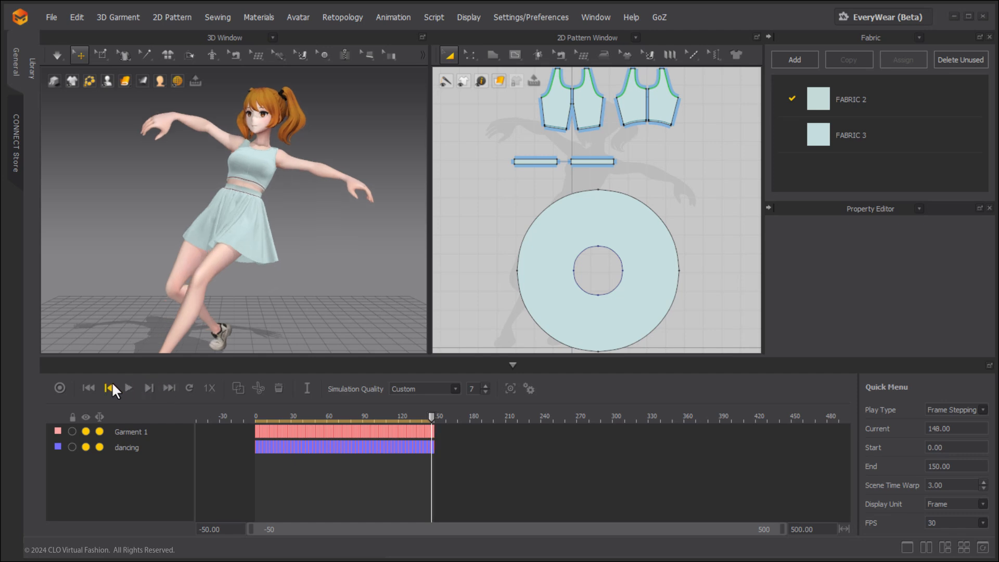
{"action": "left_click", "coordinate": [148, 387]}
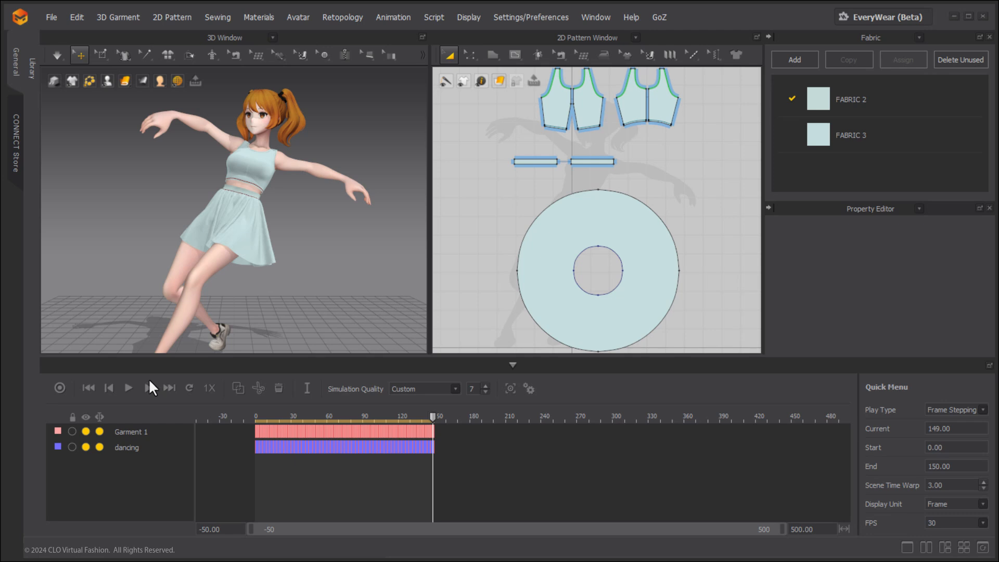
{"action": "left_click", "coordinate": [90, 387]}
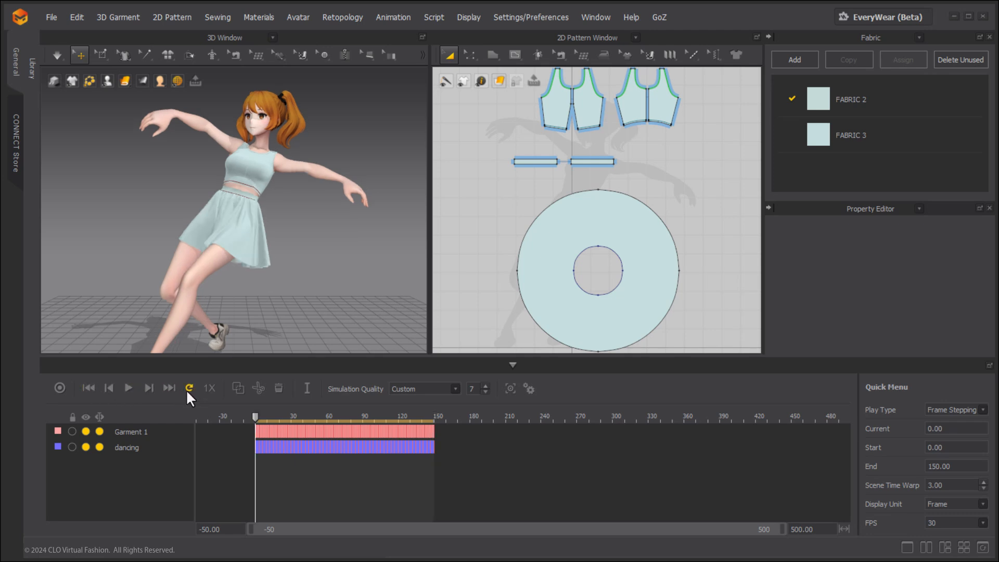
Play the dancing animation on repeat, set the playback speed to 2x, and stop at frame 100.
{"action": "left_click", "coordinate": [127, 389]}
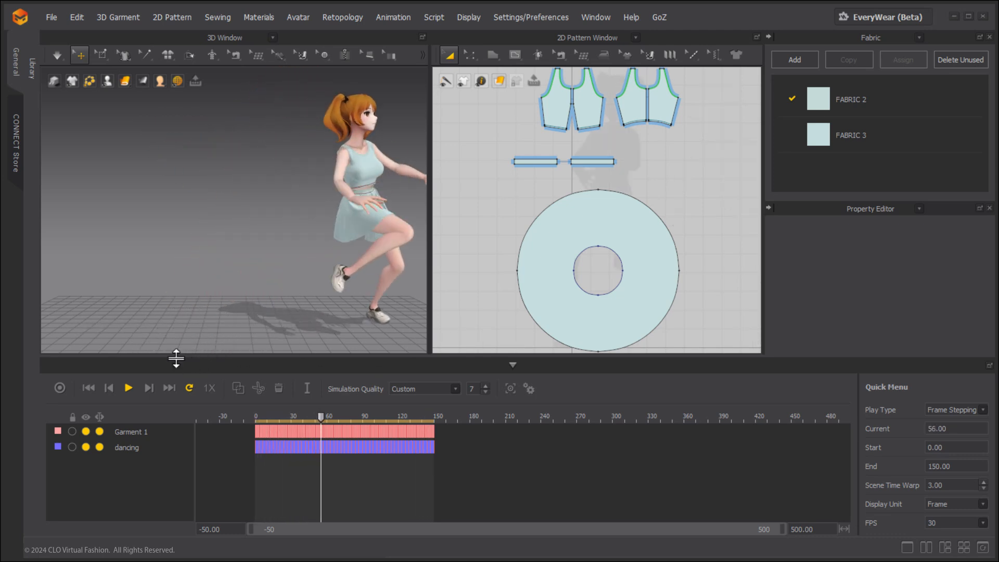
{"action": "left_click", "coordinate": [206, 388]}
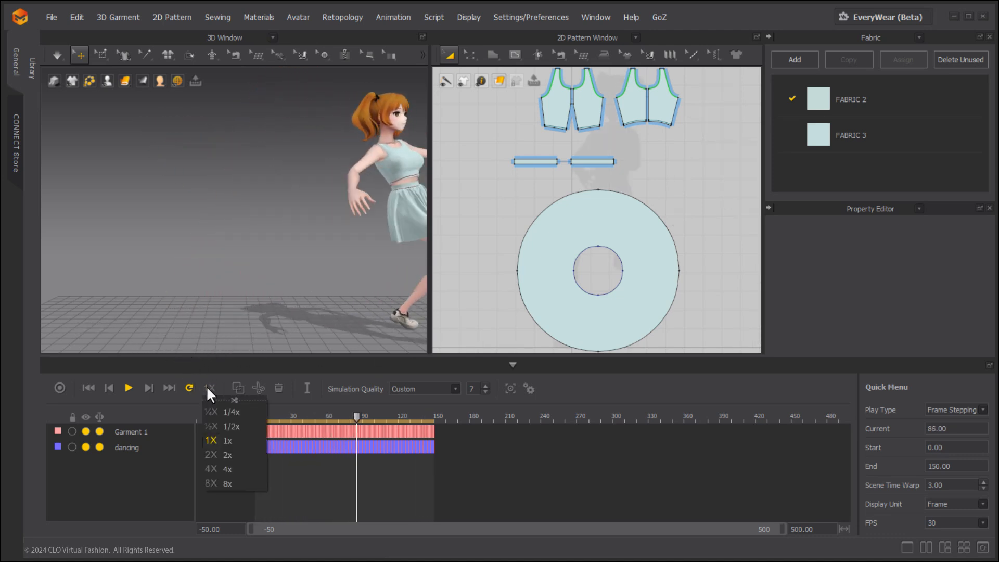
{"action": "left_click", "coordinate": [225, 456]}
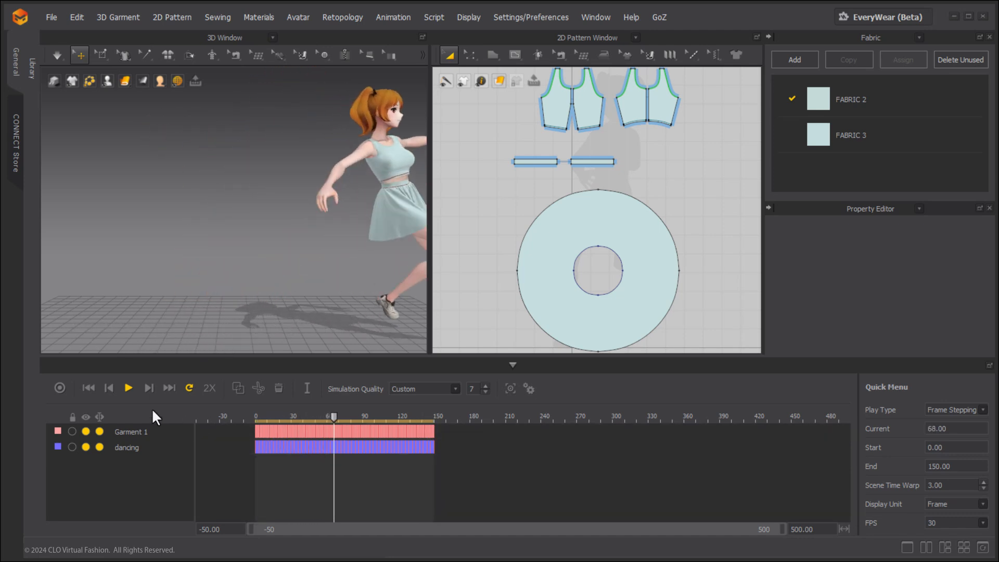
{"action": "left_click", "coordinate": [129, 389]}
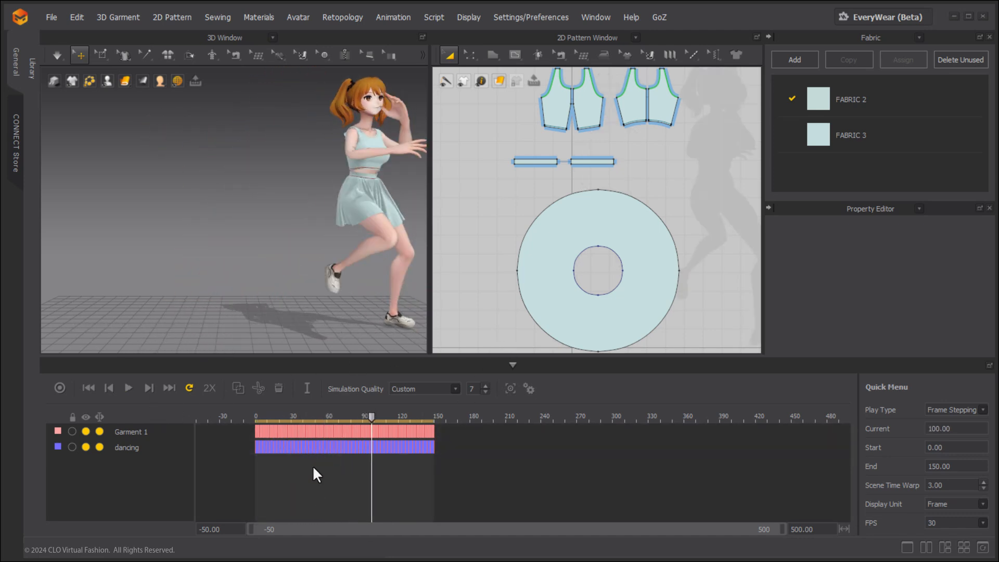
Set the timeline range to start at -100 and end at 1000, and show frames -100 to 451.
{"action": "double_click", "coordinate": [204, 530]}
{"action": "type", "text": "-100.00"}
{"action": "key", "text": "Return"}
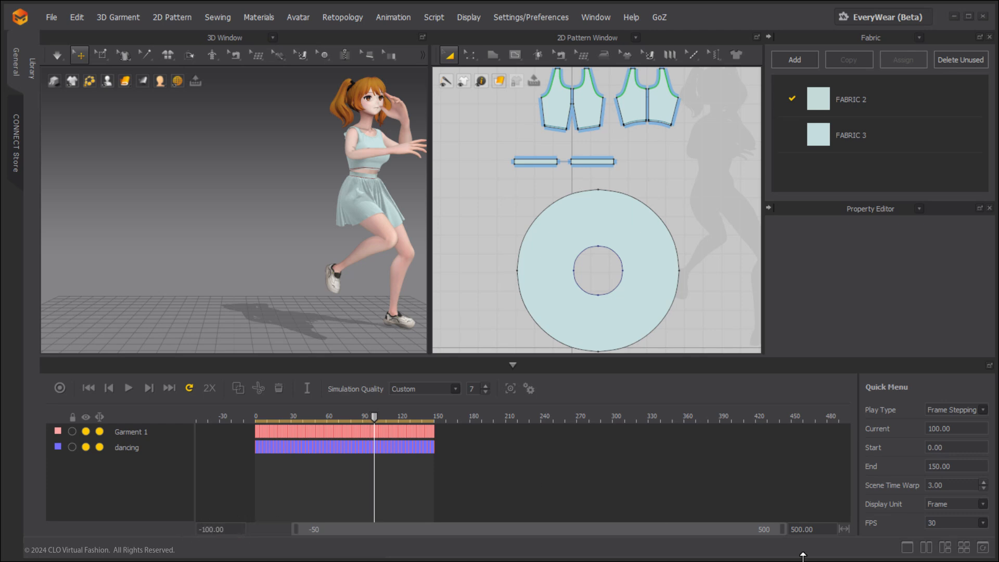
{"action": "double_click", "coordinate": [822, 530]}
{"action": "type", "text": "1000"}
{"action": "key", "text": "Return"}
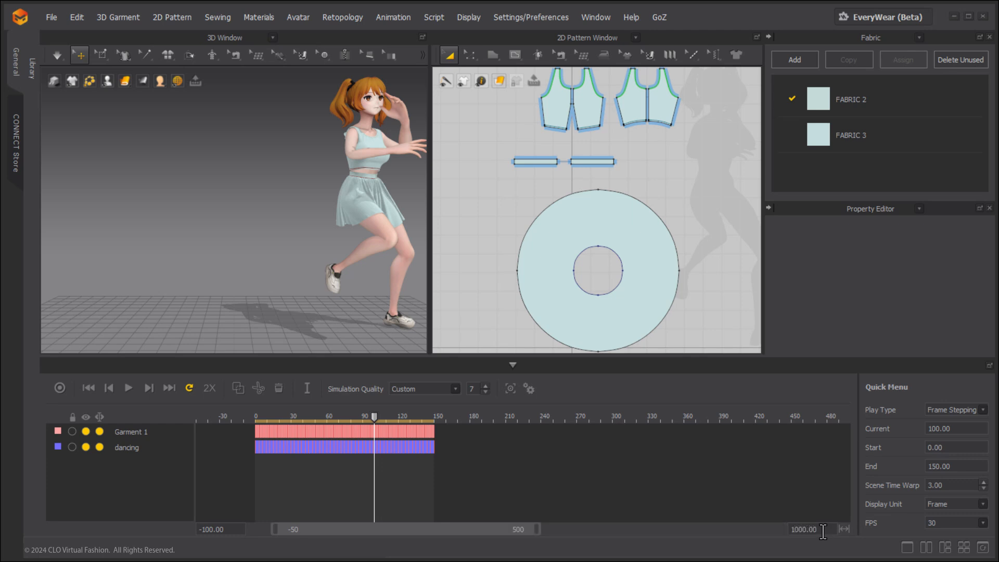
{"action": "left_click_drag", "start_coordinate": [474, 529], "coordinate": [351, 527]}
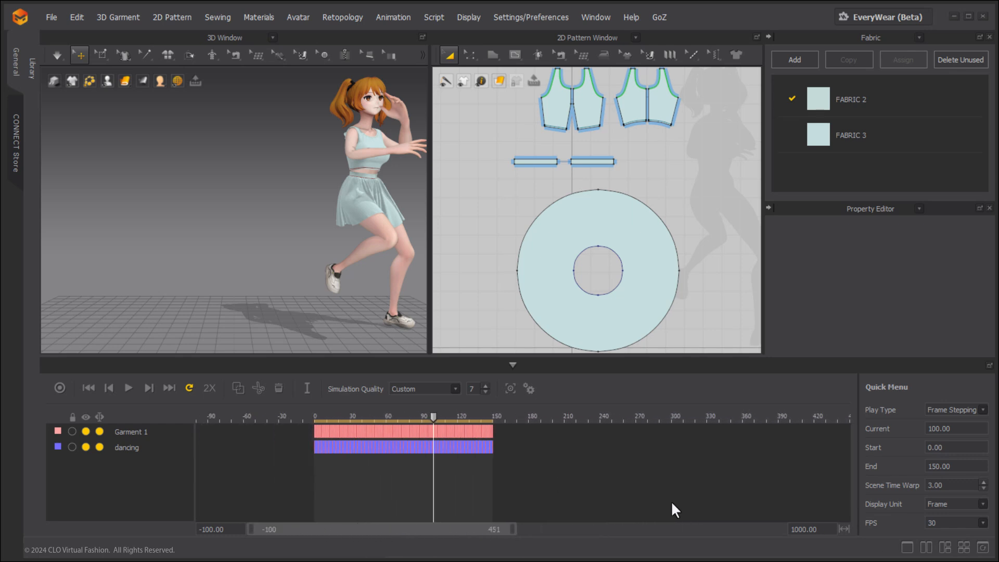
Fit the timeline to the animation length, test narrowing and refitting it, and shift the visible range to frames -15 to 135.
{"action": "double_click", "coordinate": [426, 527]}
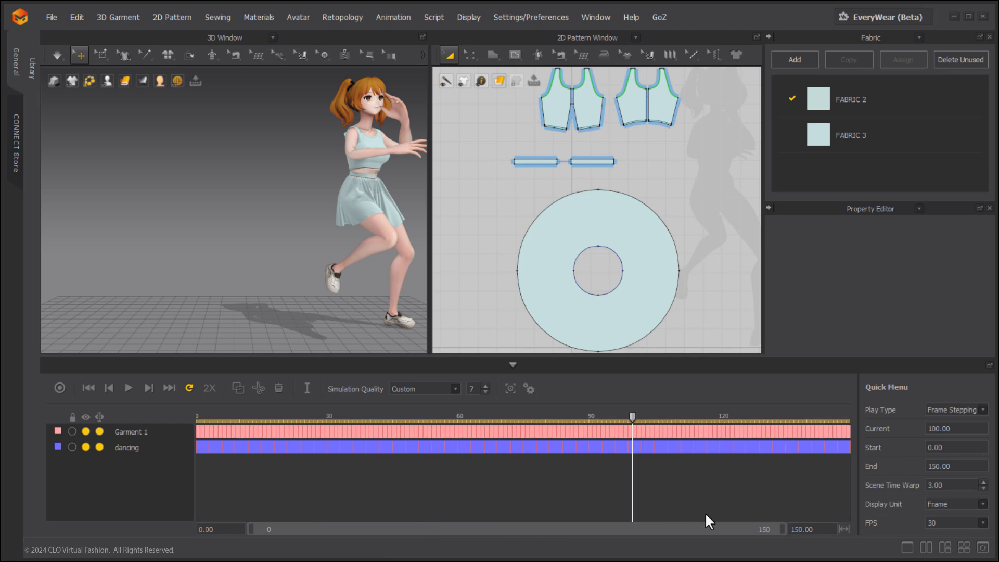
{"action": "left_click_drag", "start_coordinate": [781, 529], "coordinate": [725, 529]}
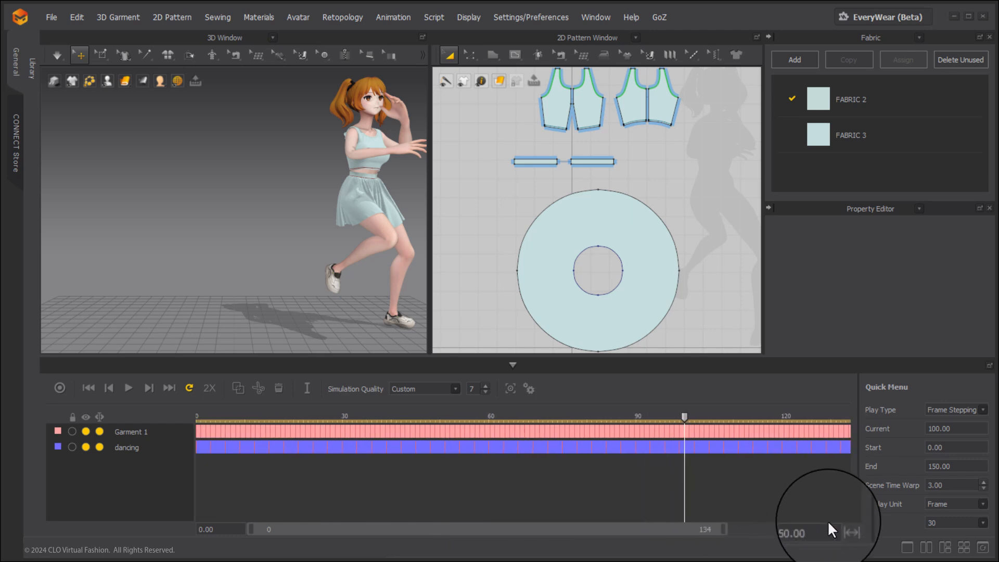
{"action": "left_click", "coordinate": [841, 528]}
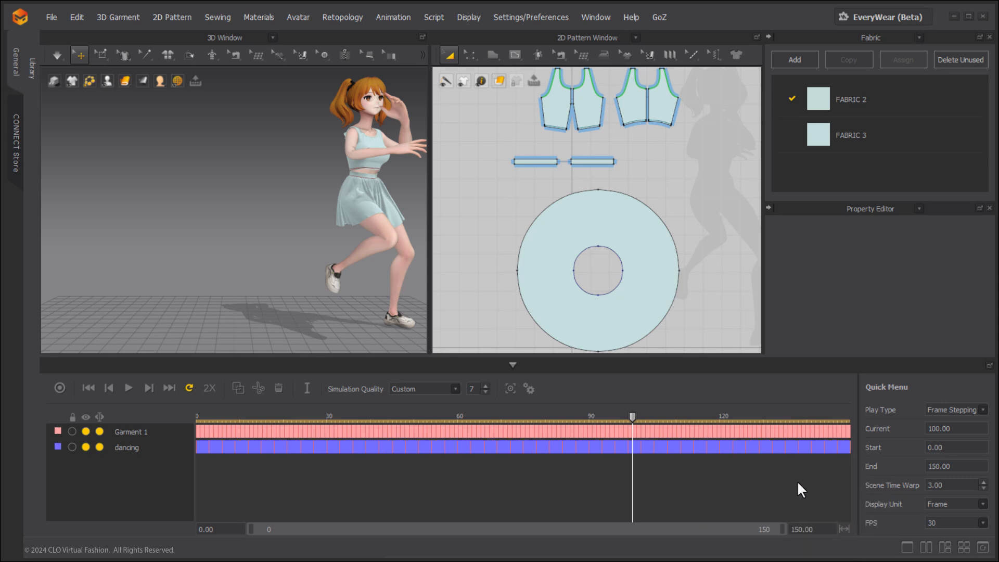
{"action": "left_click_drag", "start_coordinate": [713, 535], "coordinate": [597, 529]}
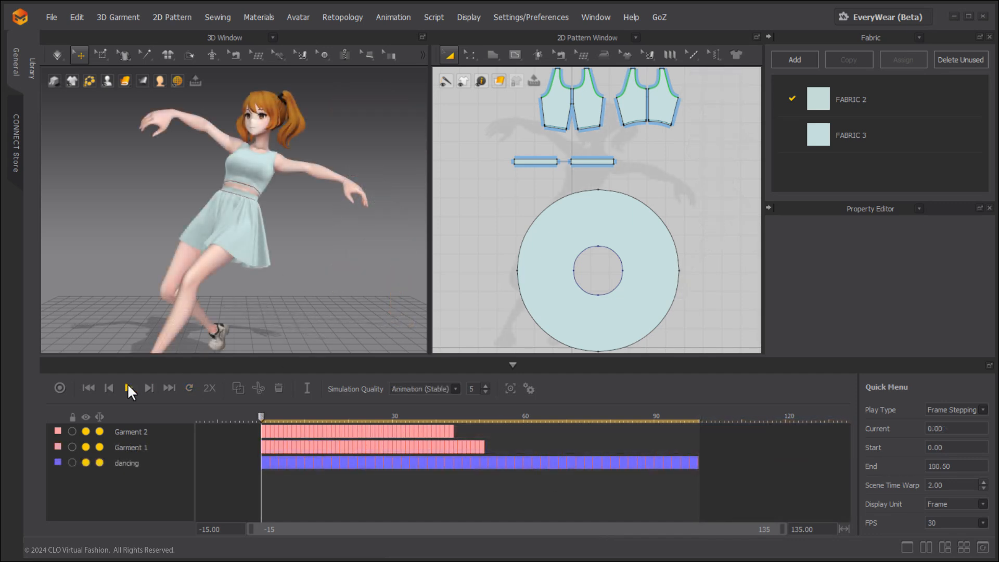
Return the animation to its start frame and move the Garment 1 layer above Garment 2.
{"action": "left_click", "coordinate": [128, 386]}
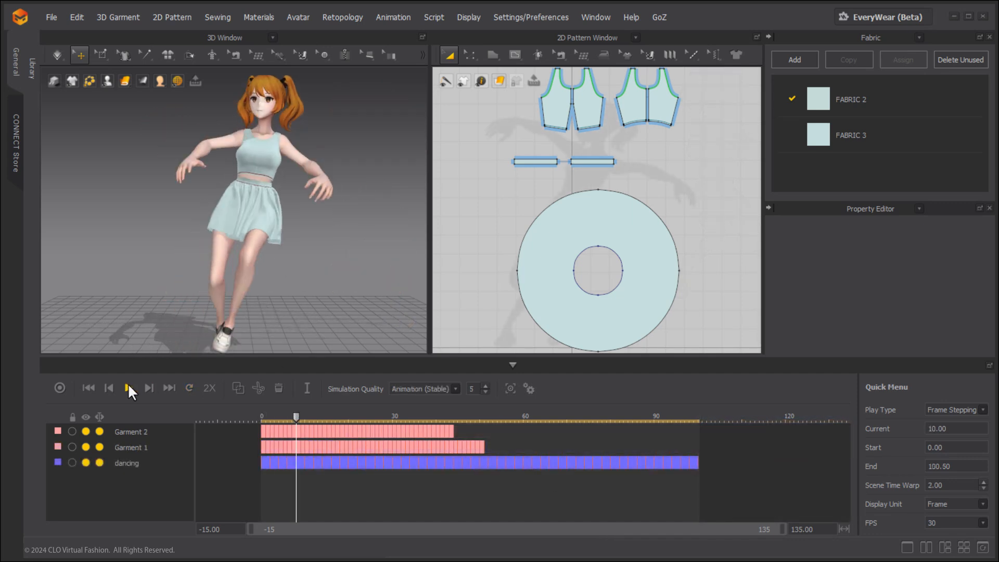
{"action": "left_click", "coordinate": [87, 388]}
{"action": "left_click", "coordinate": [130, 446]}
{"action": "left_click_drag", "start_coordinate": [124, 445], "coordinate": [127, 427]}
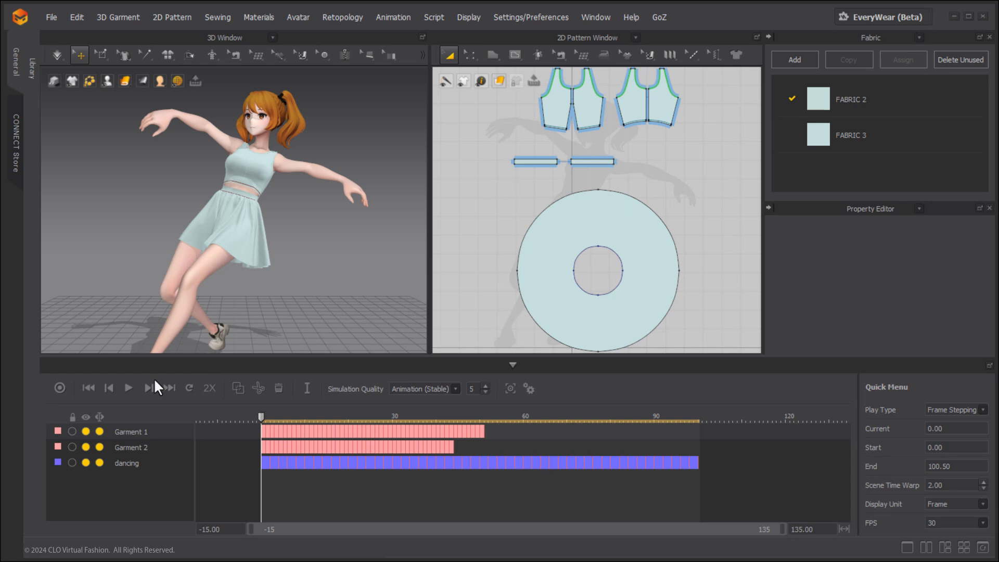
Play the animation to frame 42 and move the Garment 1 layer back below Garment 2.
{"action": "left_click", "coordinate": [128, 388]}
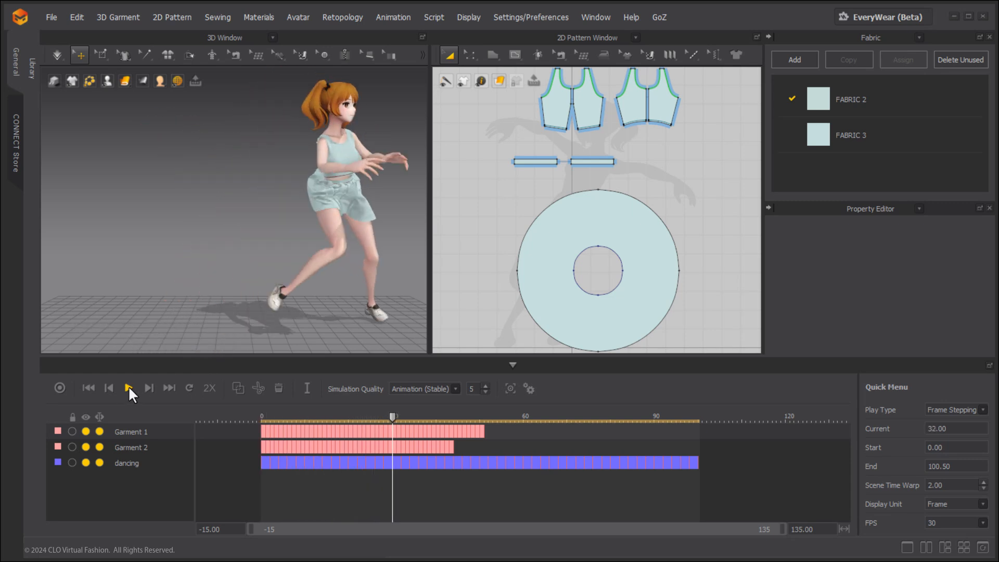
{"action": "left_click", "coordinate": [128, 388]}
{"action": "left_click_drag", "start_coordinate": [120, 432], "coordinate": [117, 448]}
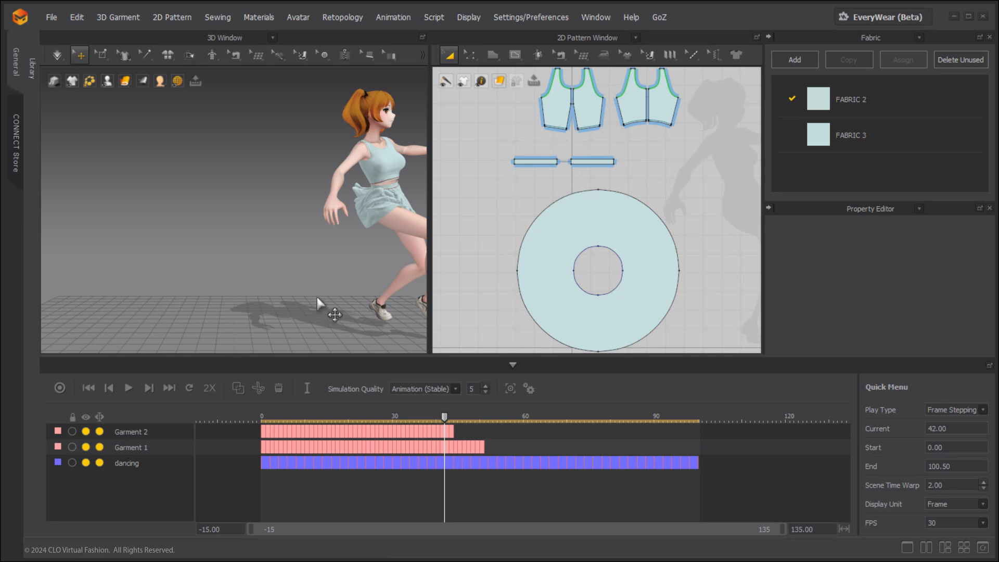
Shift the Garment 2 animation layer about 5 frames later and scrub to frame 39 to check the garment.
{"action": "left_click", "coordinate": [317, 429]}
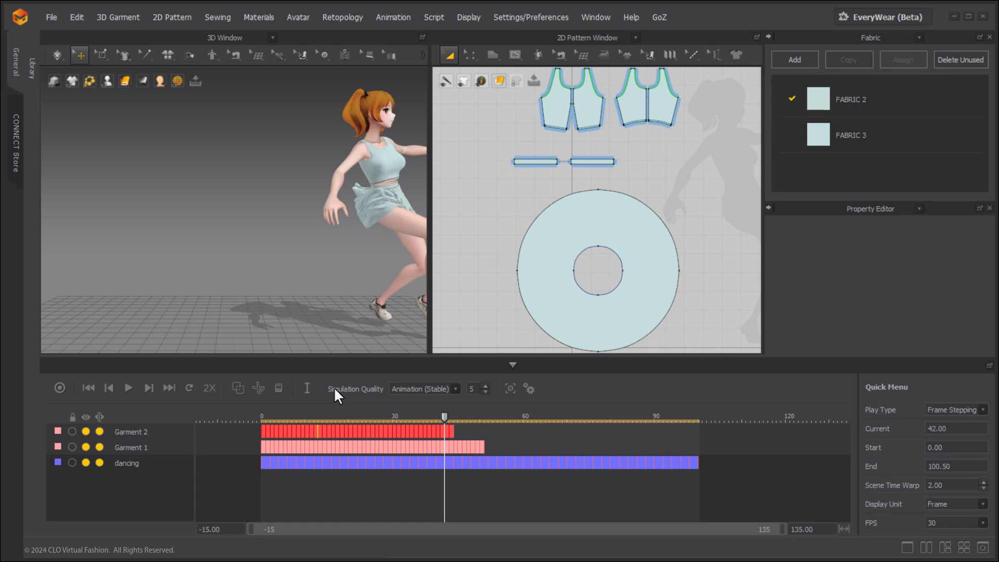
{"action": "left_click_drag", "start_coordinate": [333, 428], "coordinate": [361, 430]}
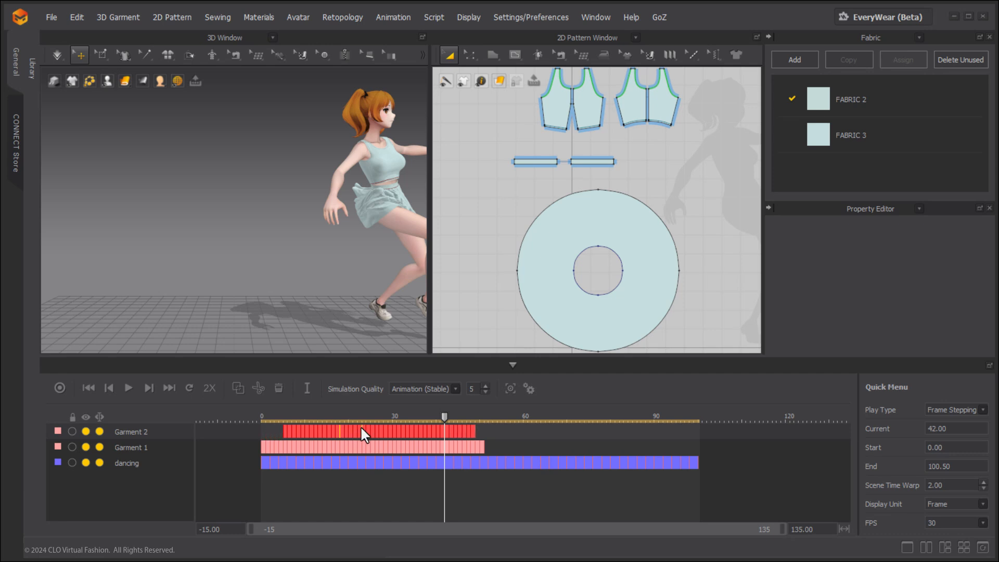
{"action": "left_click_drag", "start_coordinate": [438, 414], "coordinate": [431, 419]}
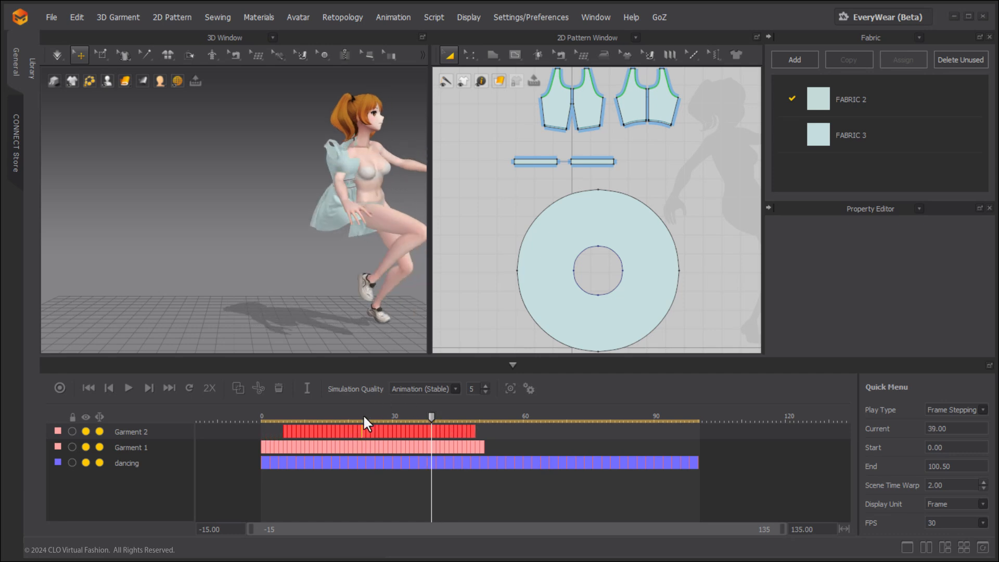
Move the Garment 2 layer horizontally by -5 frames and scrub to frame 25 to check the garment.
{"action": "right_click", "coordinate": [336, 430]}
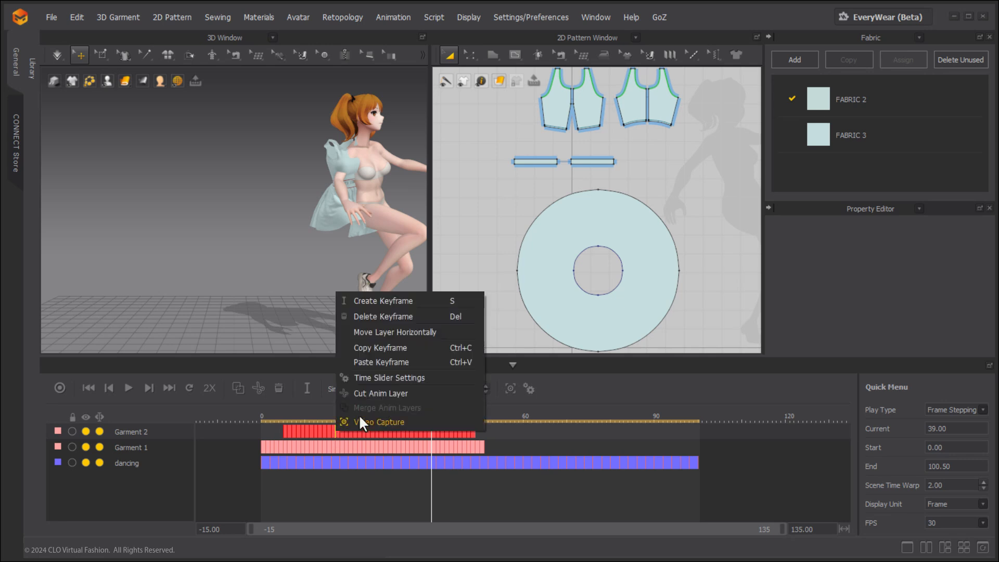
{"action": "left_click", "coordinate": [406, 332]}
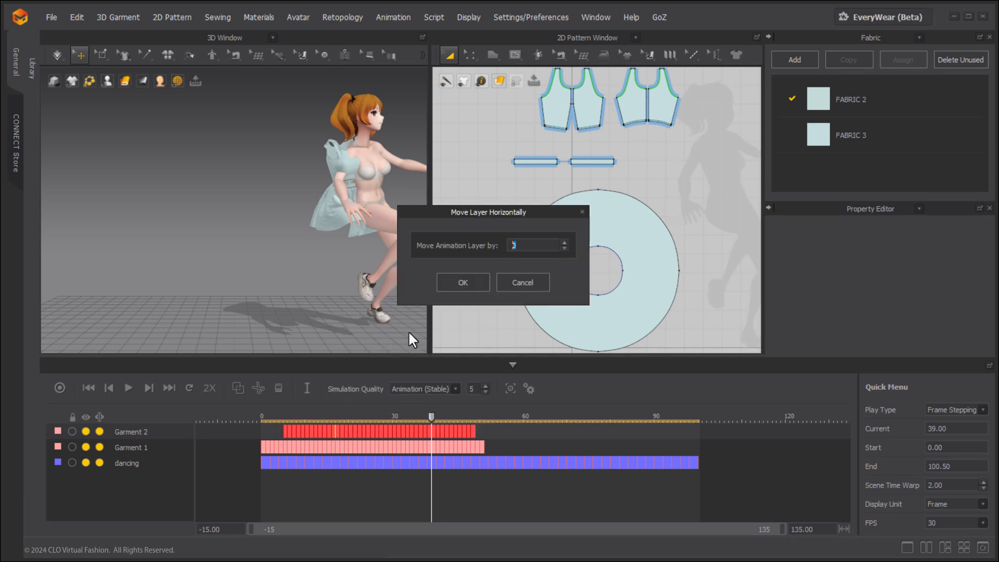
{"action": "type", "text": "-5"}
{"action": "left_click", "coordinate": [461, 282]}
{"action": "left_click_drag", "start_coordinate": [431, 419], "coordinate": [372, 406]}
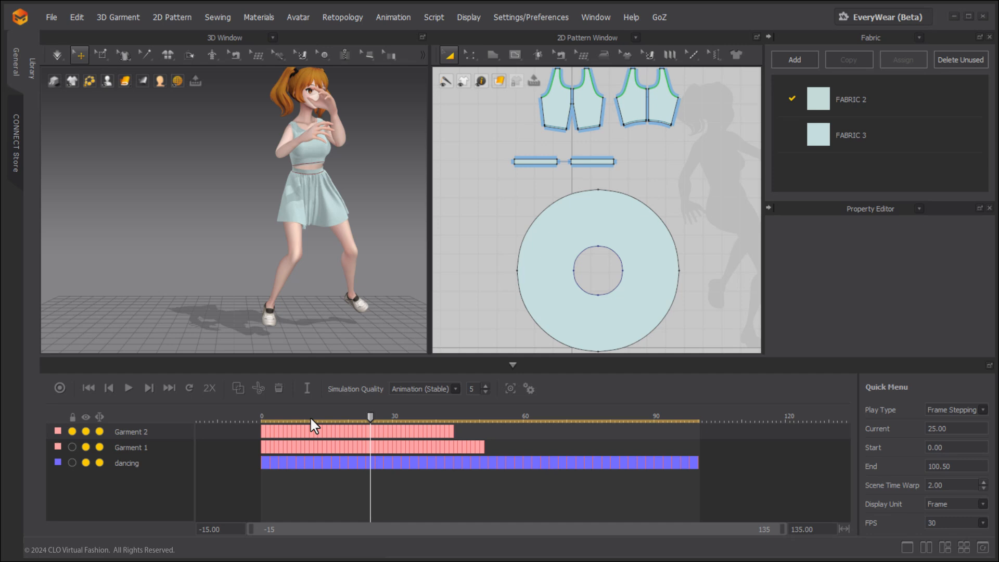
Hide the Garment 2 layer, scrub to frame 13 to check the garment, and show the layer again.
{"action": "left_click", "coordinate": [86, 431]}
{"action": "left_click_drag", "start_coordinate": [369, 414], "coordinate": [317, 403]}
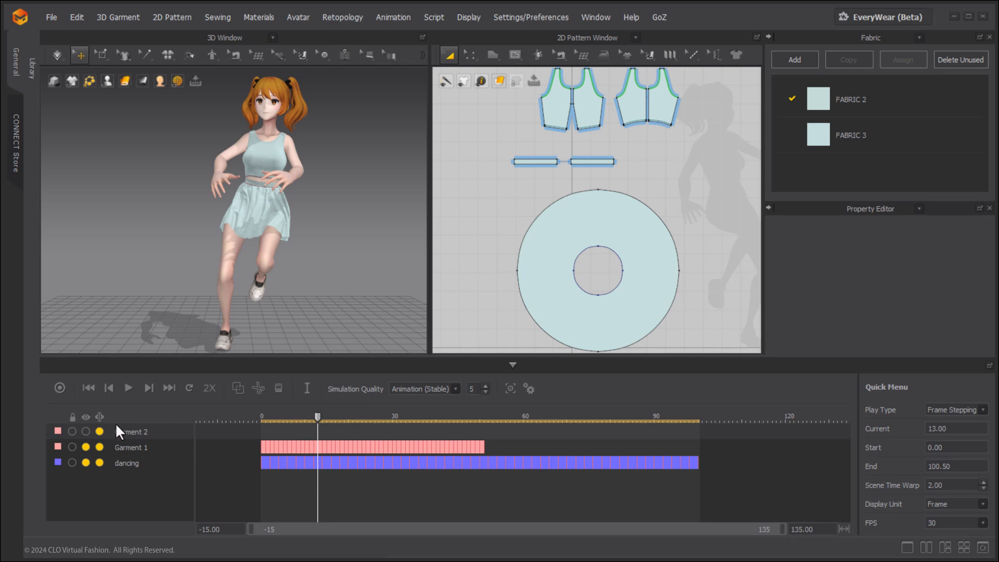
{"action": "left_click", "coordinate": [86, 432]}
Deactivate the Garment 2 layer, scrub to frame 7 to check the garment, and reactivate the layer.
{"action": "left_click", "coordinate": [100, 432]}
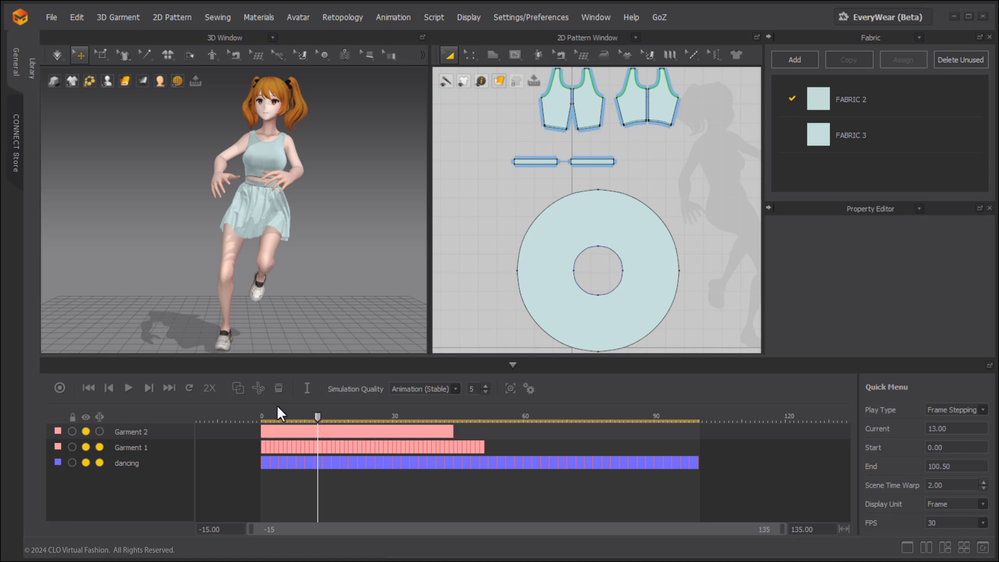
{"action": "left_click_drag", "start_coordinate": [317, 416], "coordinate": [292, 404]}
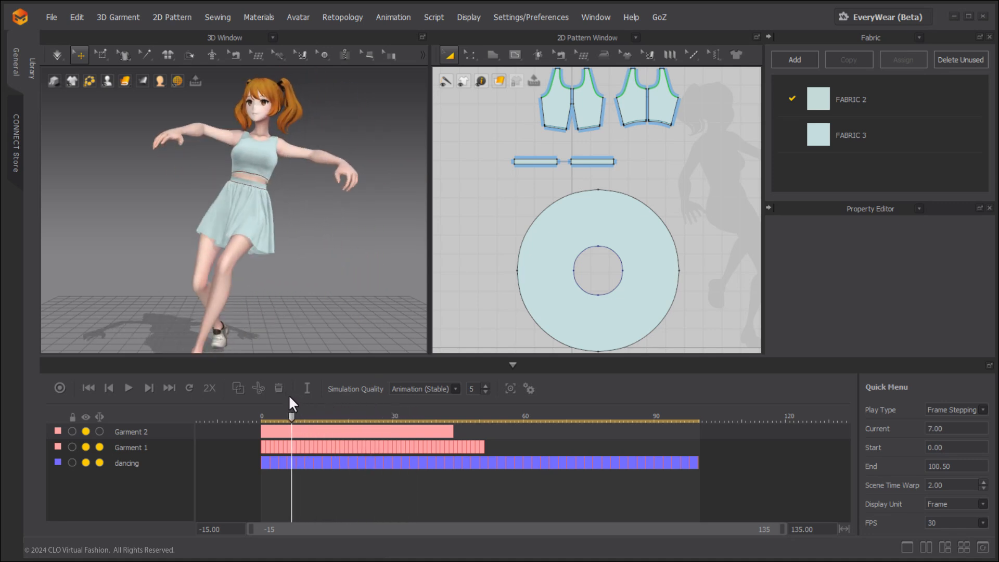
{"action": "left_click", "coordinate": [100, 432]}
Open the Garment 2 layer's name for editing and bring up the options of the Garment 1 layer.
{"action": "double_click", "coordinate": [139, 433]}
{"action": "left_click", "coordinate": [117, 445]}
{"action": "right_click", "coordinate": [117, 442]}
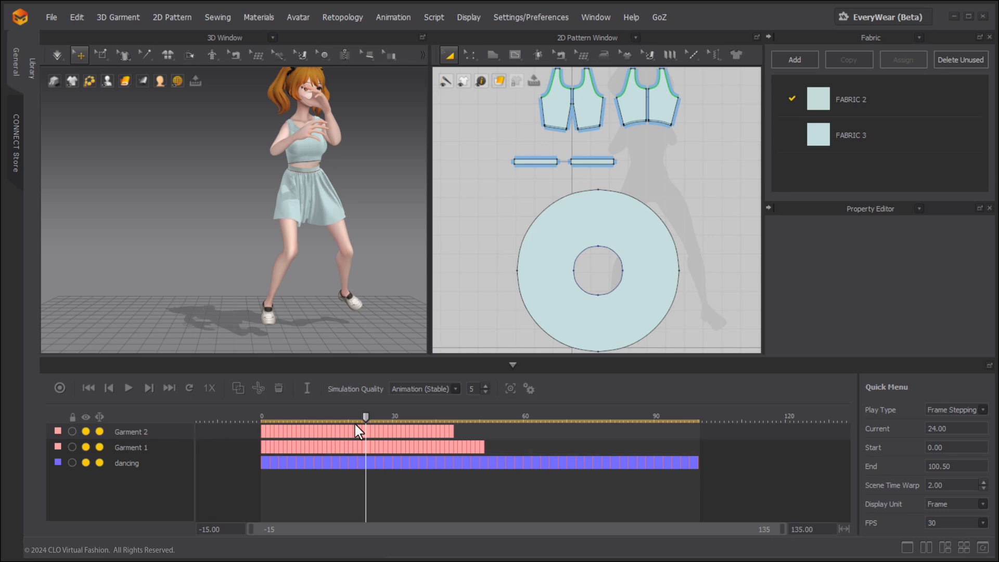
Cut the Garment 2 animation layer at frame 19 and merge the two resulting layers.
{"action": "left_click_drag", "start_coordinate": [367, 418], "coordinate": [345, 414]}
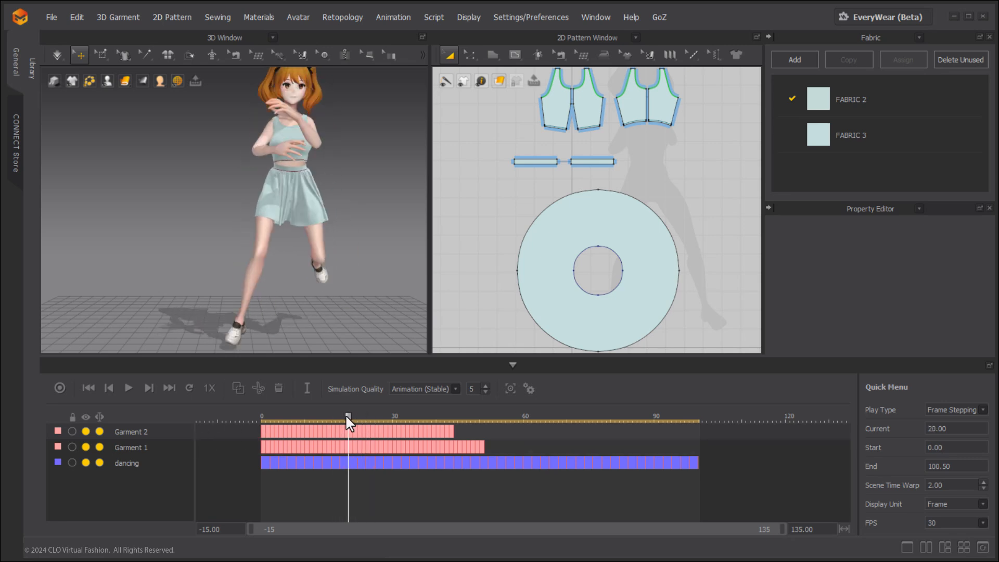
{"action": "left_click", "coordinate": [263, 386]}
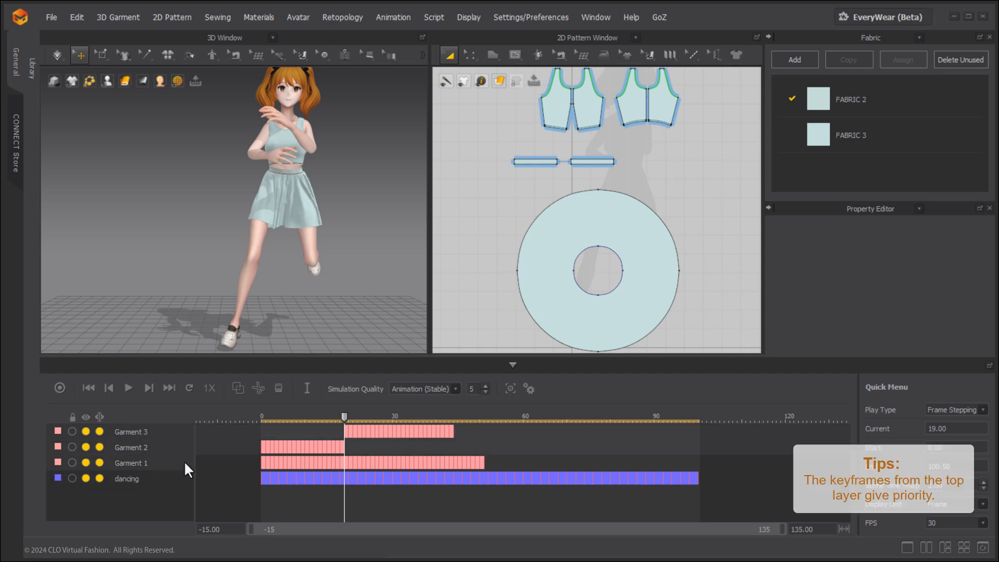
{"action": "left_click", "coordinate": [239, 388]}
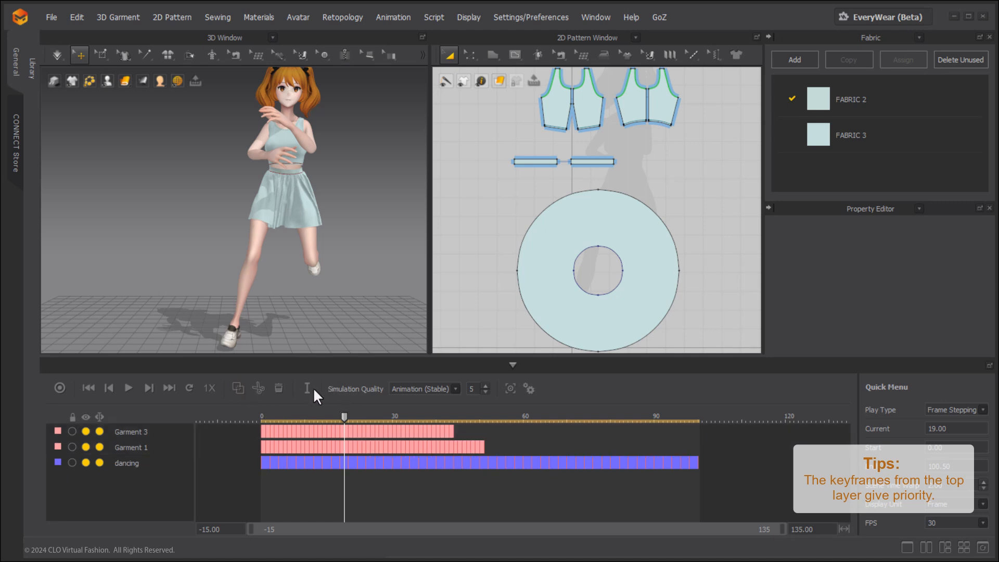
Select the Garment 1 layer, scrub to frame 47 and delete its keyframe there.
{"action": "left_click", "coordinate": [168, 447]}
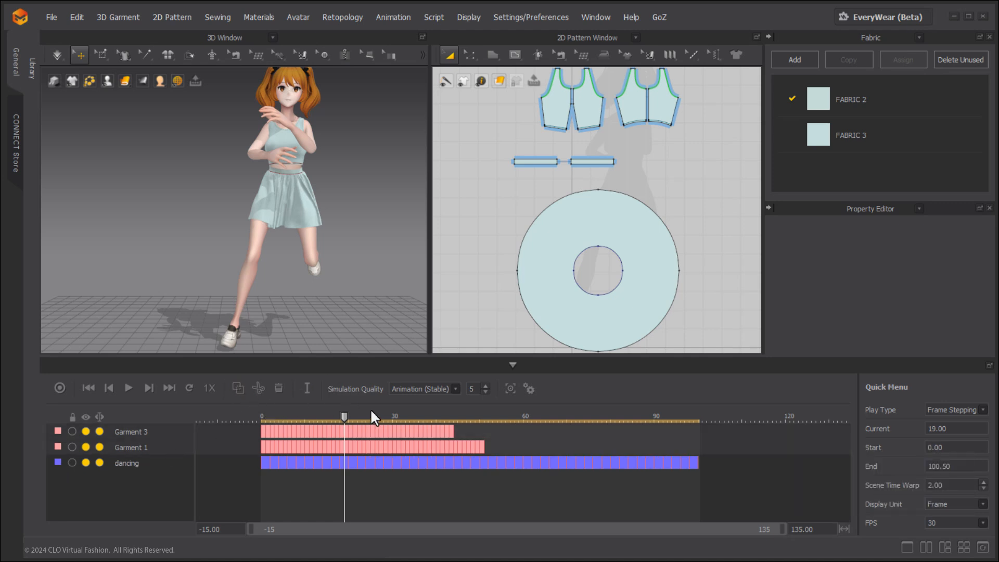
{"action": "left_click", "coordinate": [240, 389]}
{"action": "left_click_drag", "start_coordinate": [350, 416], "coordinate": [466, 416]}
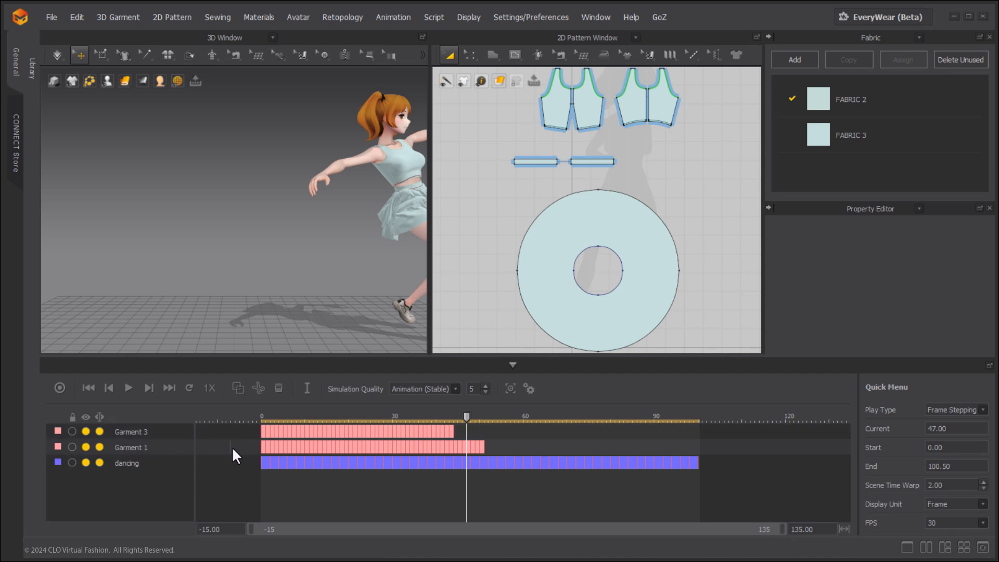
{"action": "left_click", "coordinate": [279, 389]}
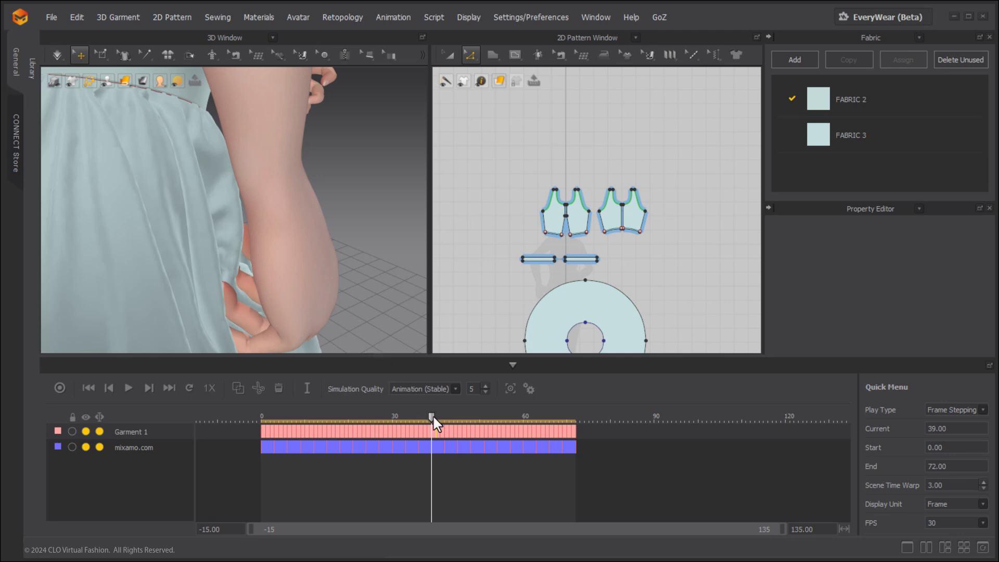
Delete the Garment 1 keyframe at frame 39 and scrub through to frame 41 to check the skirt near the hand.
{"action": "left_click_drag", "start_coordinate": [433, 419], "coordinate": [434, 418]}
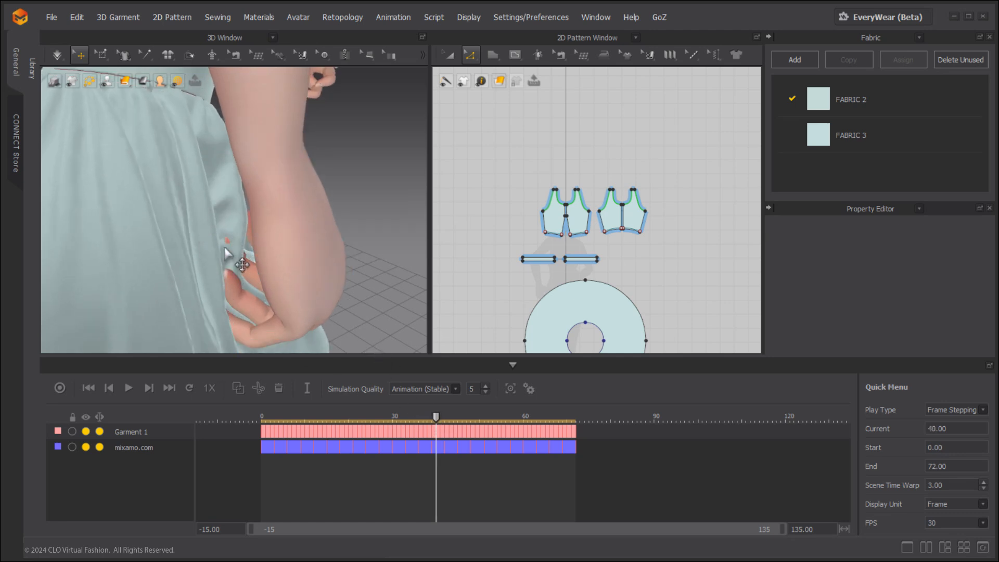
{"action": "left_click_drag", "start_coordinate": [436, 420], "coordinate": [431, 417]}
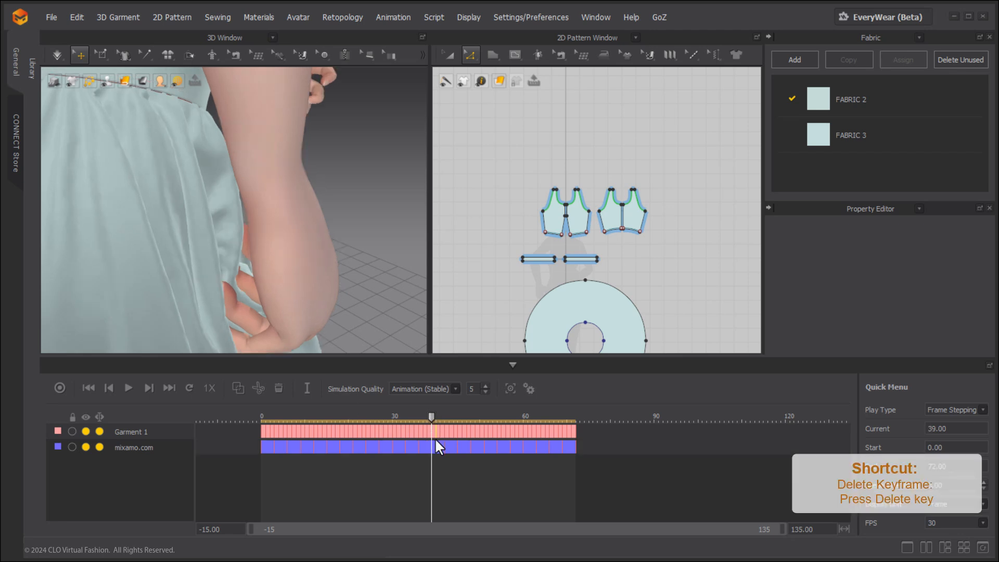
{"action": "right_click", "coordinate": [435, 429]}
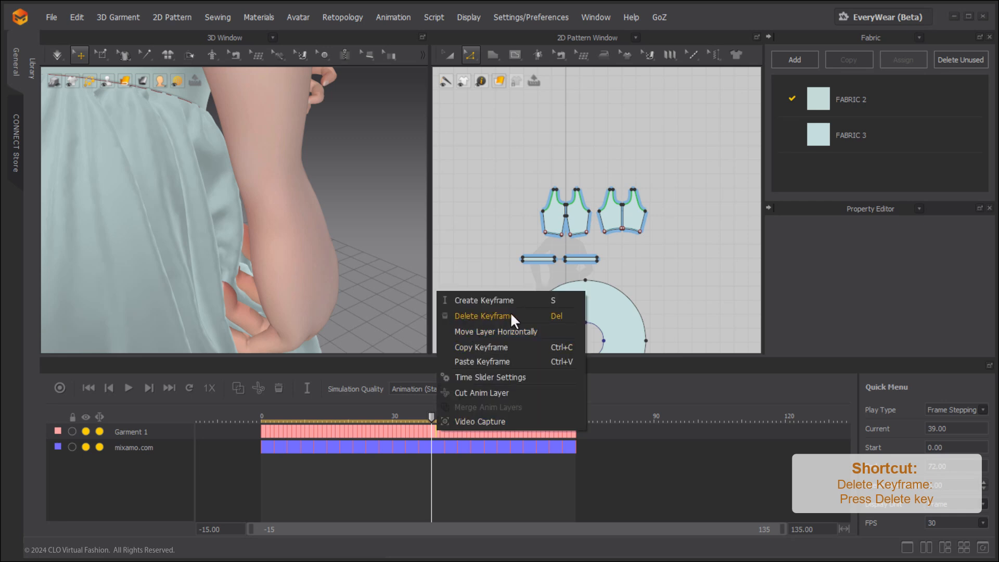
{"action": "left_click", "coordinate": [554, 316]}
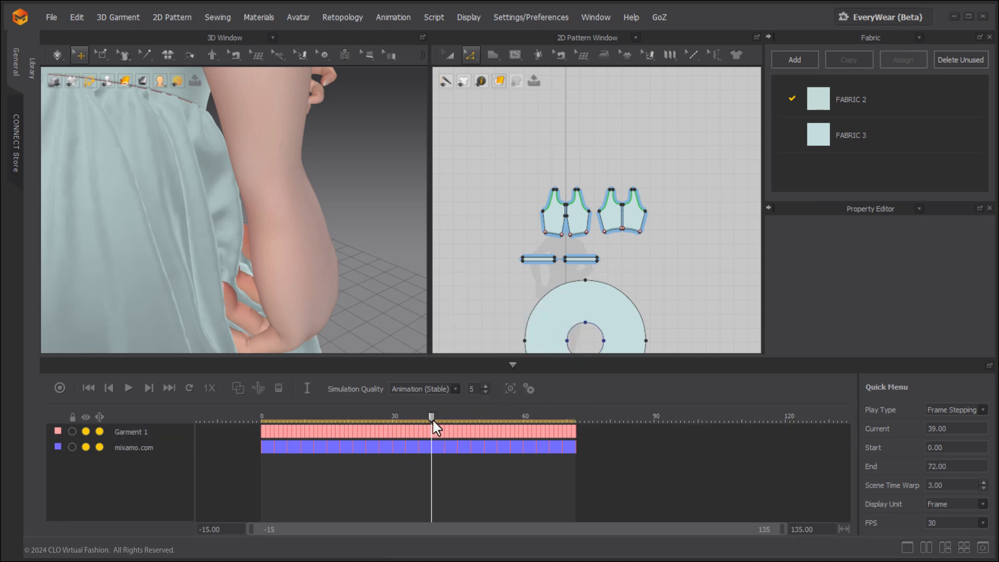
{"action": "left_click_drag", "start_coordinate": [433, 417], "coordinate": [431, 418]}
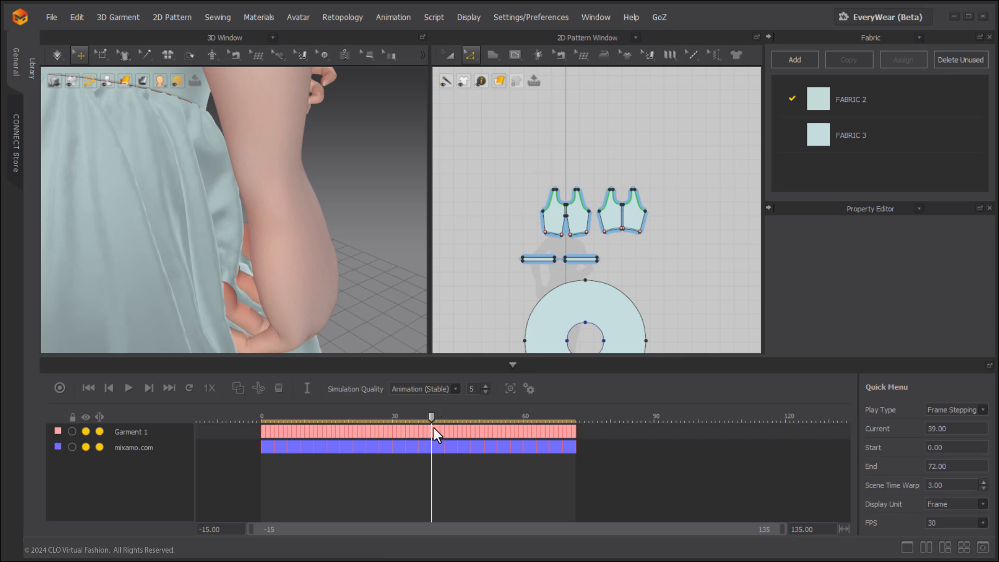
{"action": "left_click_drag", "start_coordinate": [435, 419], "coordinate": [444, 417]}
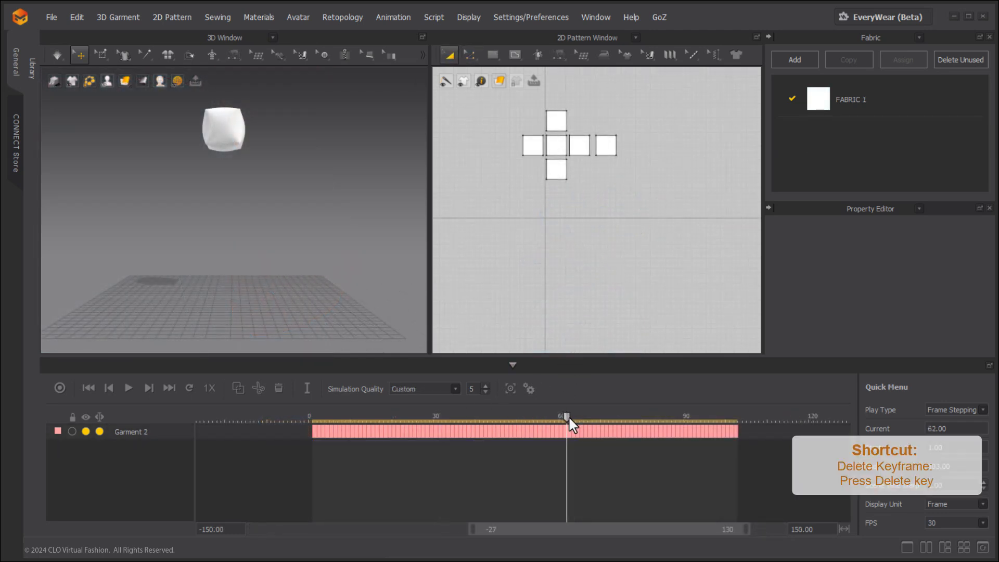
Delete the Garment 2 keyframes from frame 54 to frame 72 and move the time slider to frame 62.
{"action": "mouse_move", "coordinate": [568, 416]}
{"action": "left_mouse_down"}
{"action": "mouse_move", "coordinate": [478, 415]}
{"action": "mouse_move", "coordinate": [620, 401]}
{"action": "mouse_move", "coordinate": [555, 400]}
{"action": "mouse_move", "coordinate": [563, 406]}
{"action": "left_mouse_up"}
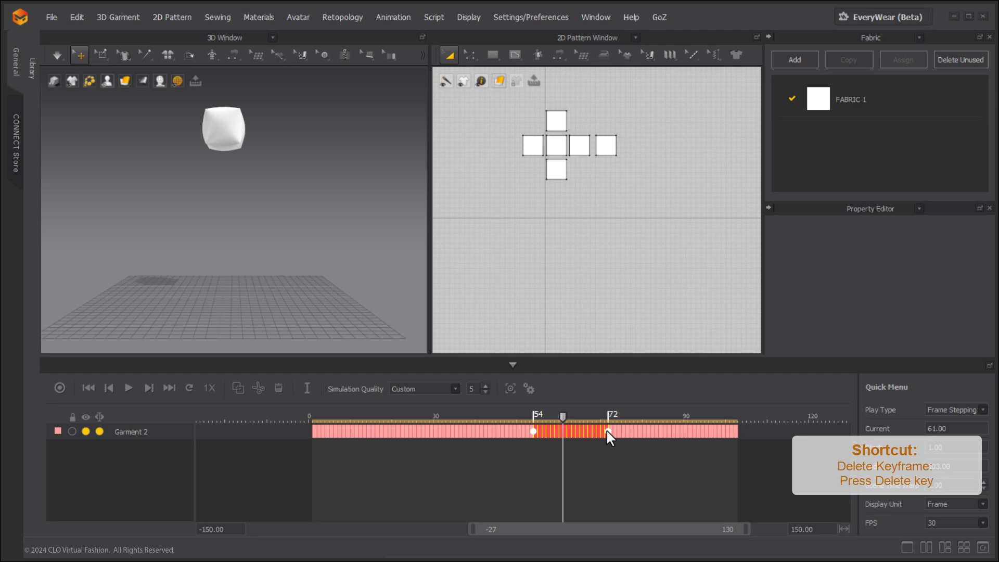
{"action": "key", "text": "Delete"}
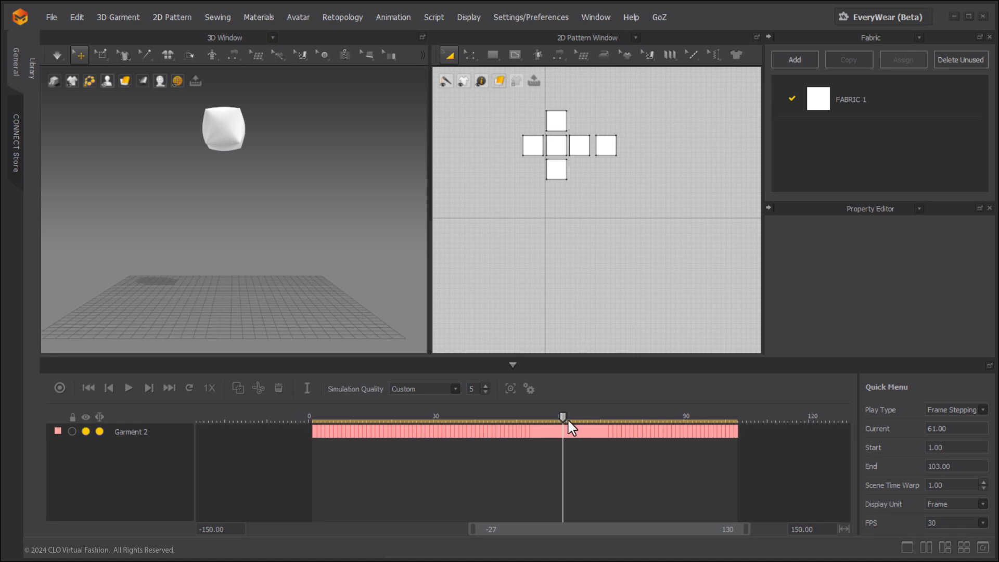
{"action": "mouse_move", "coordinate": [562, 416]}
{"action": "left_mouse_down"}
{"action": "mouse_move", "coordinate": [530, 415]}
{"action": "mouse_move", "coordinate": [603, 420]}
{"action": "mouse_move", "coordinate": [567, 417]}
{"action": "left_mouse_up"}
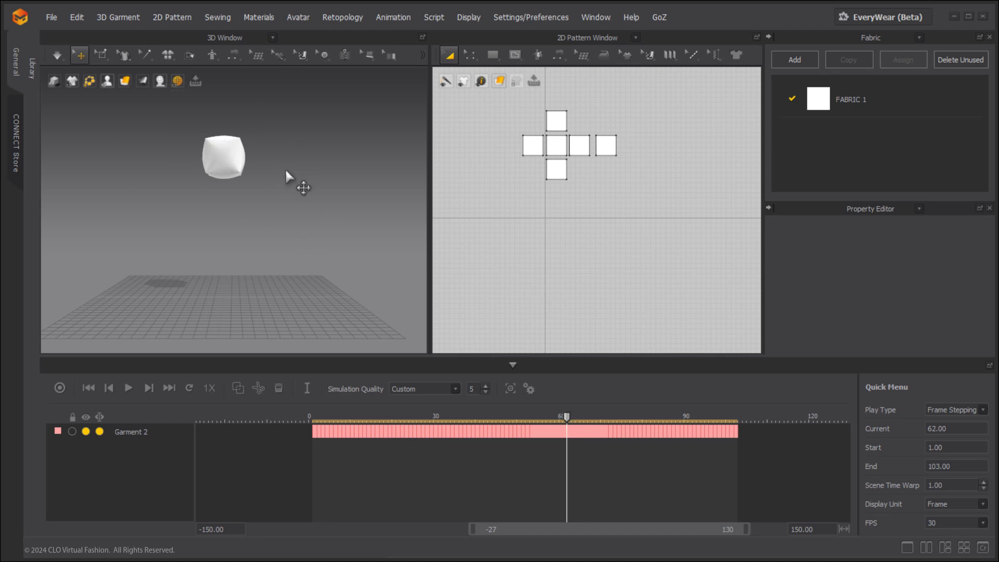
Raise the whole cube garment higher above the ground at frame 62 and create a keyframe there.
{"action": "middle_click_drag", "start_coordinate": [288, 164], "coordinate": [293, 186]}
{"action": "scroll", "coordinate": [291, 195], "scroll_direction": "up", "scroll_amount": 3}
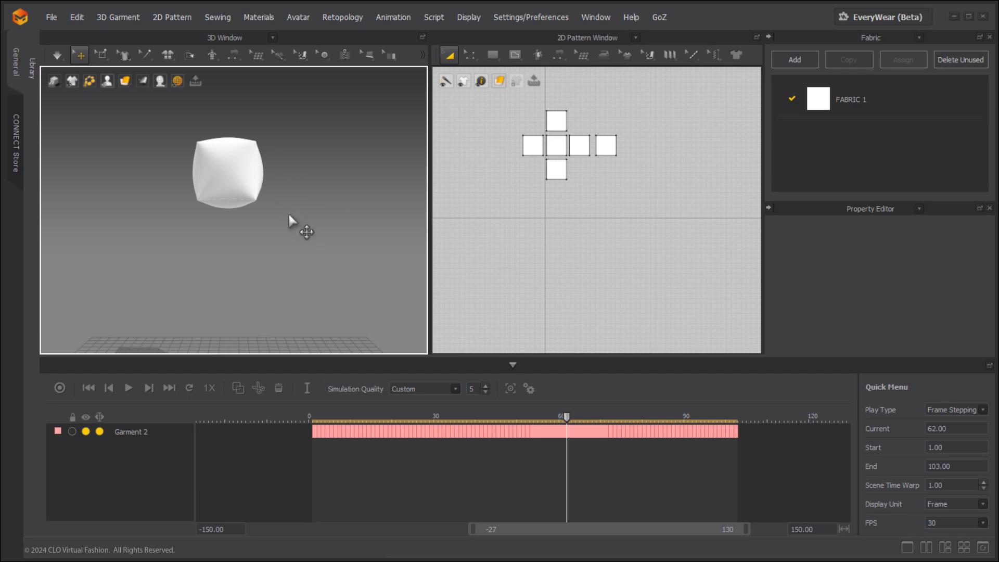
{"action": "scroll", "coordinate": [290, 214], "scroll_direction": "down", "scroll_amount": 4}
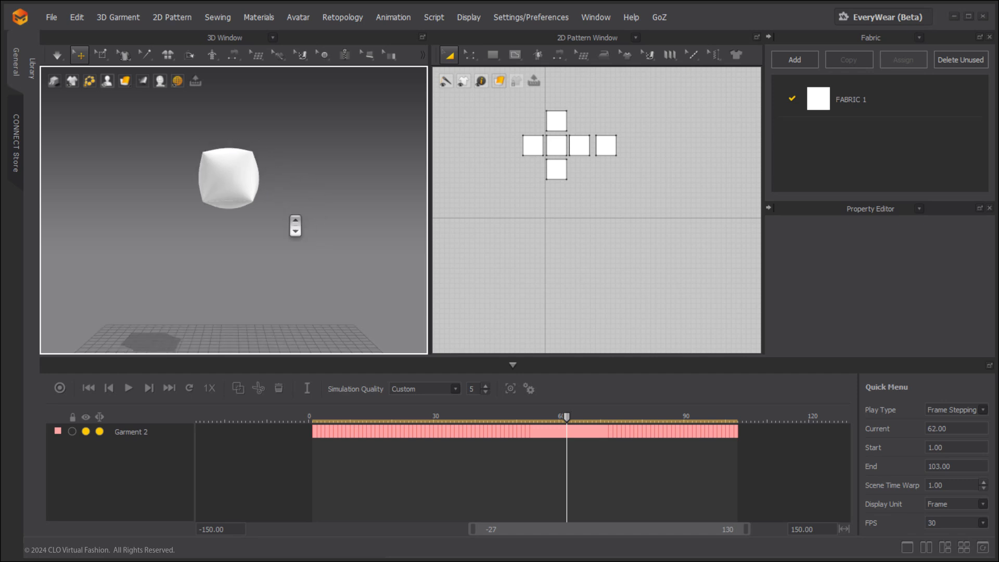
{"action": "left_click", "coordinate": [249, 198]}
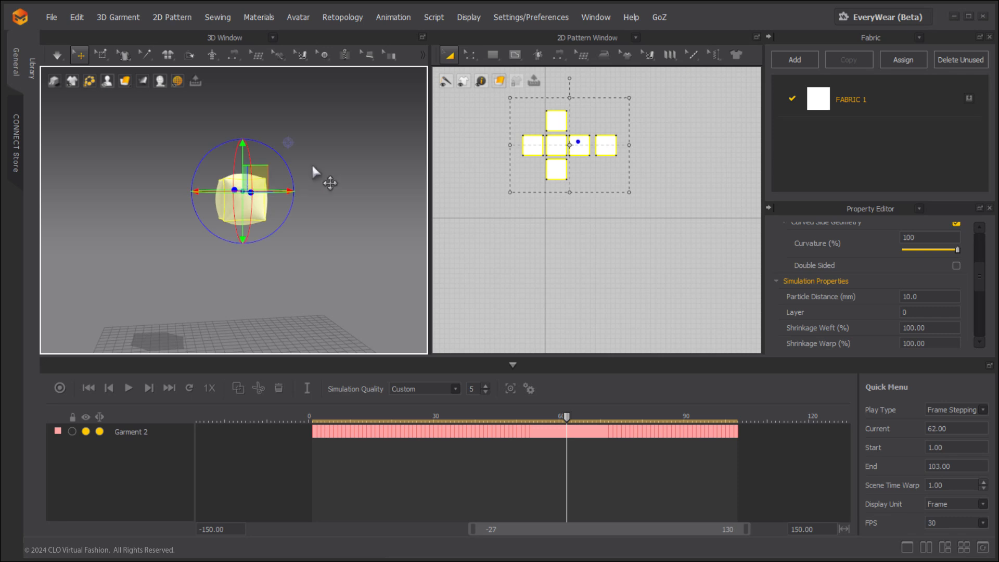
{"action": "right_click_drag", "start_coordinate": [313, 167], "coordinate": [227, 164]}
{"action": "left_click_drag", "start_coordinate": [241, 150], "coordinate": [238, 10]}
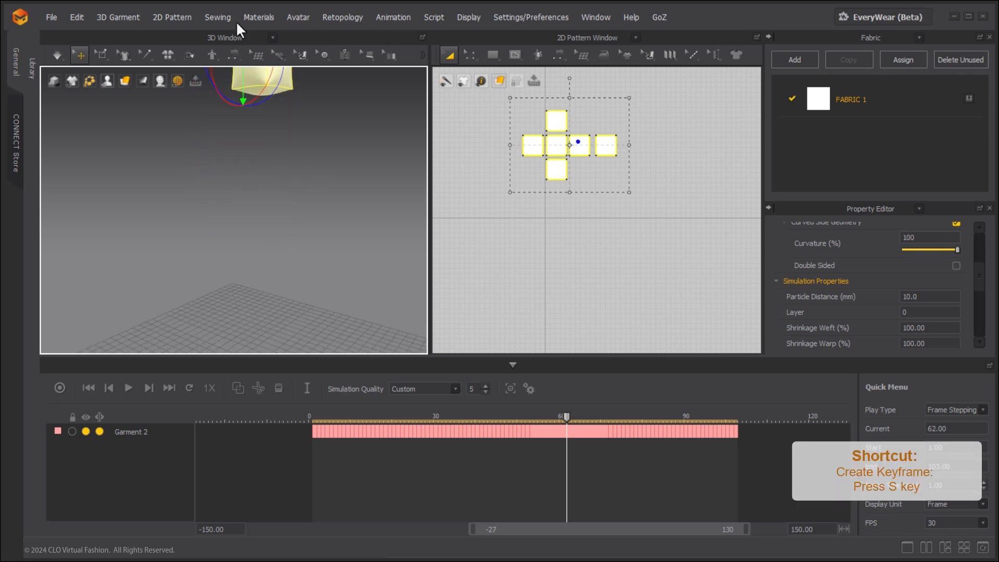
{"action": "scroll", "coordinate": [258, 190], "scroll_direction": "down", "scroll_amount": 2}
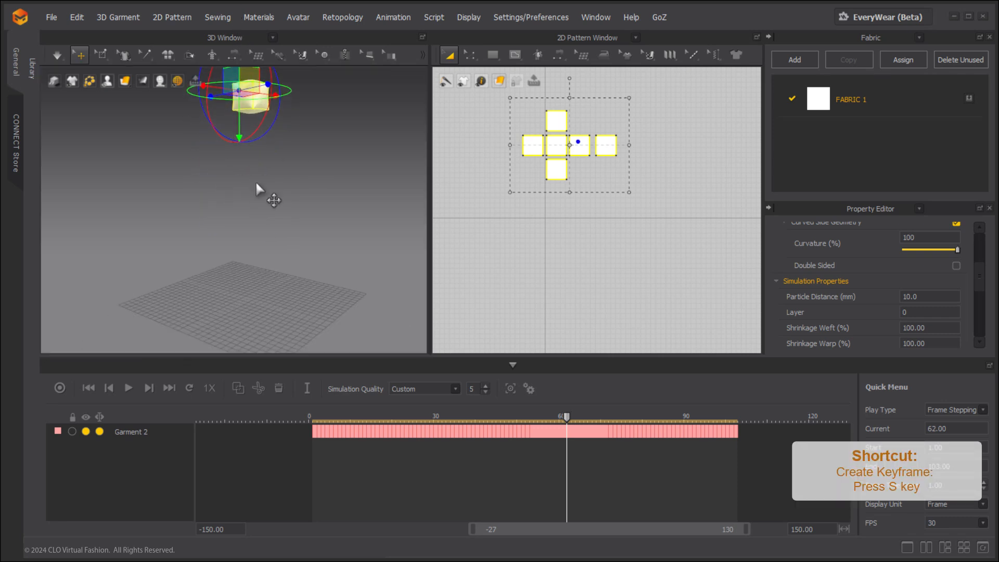
{"action": "left_click", "coordinate": [551, 433]}
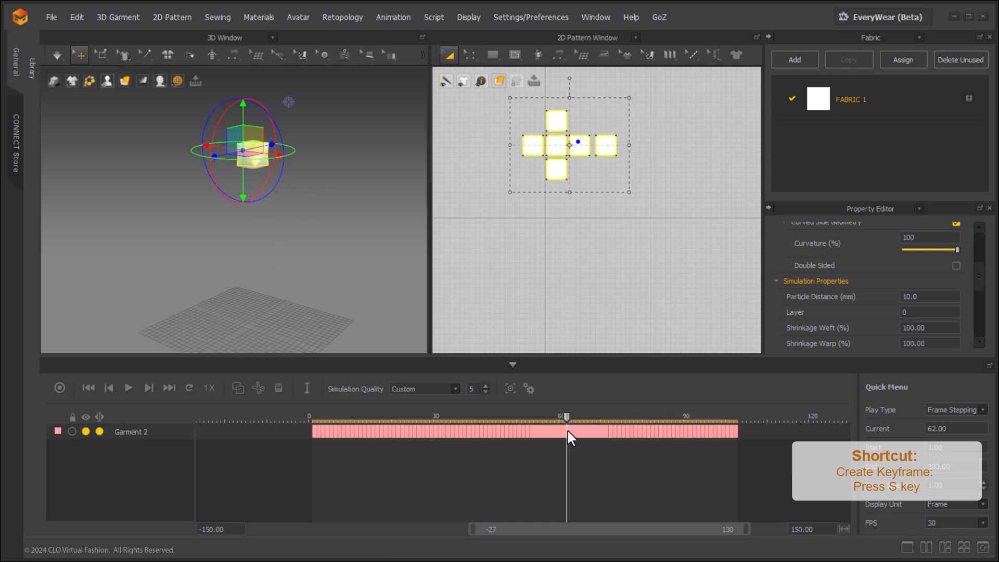
Play the cube animation back from frame 50 to check its raised motion from an angled view.
{"action": "left_click_drag", "start_coordinate": [566, 417], "coordinate": [518, 416]}
{"action": "right_click_drag", "start_coordinate": [231, 257], "coordinate": [285, 278]}
{"action": "middle_click_drag", "start_coordinate": [285, 279], "coordinate": [288, 235]}
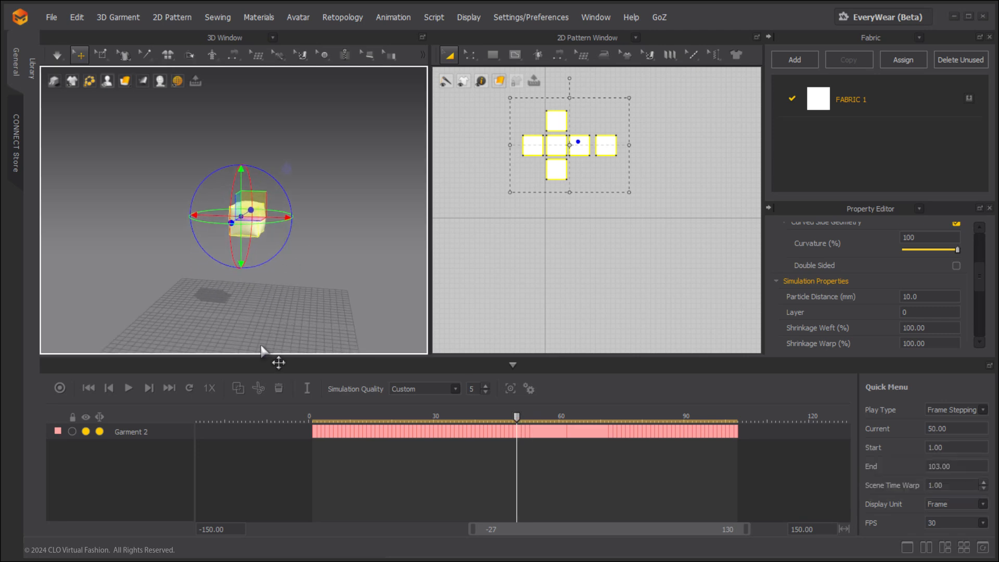
{"action": "left_click", "coordinate": [129, 388]}
{"action": "left_click", "coordinate": [130, 387]}
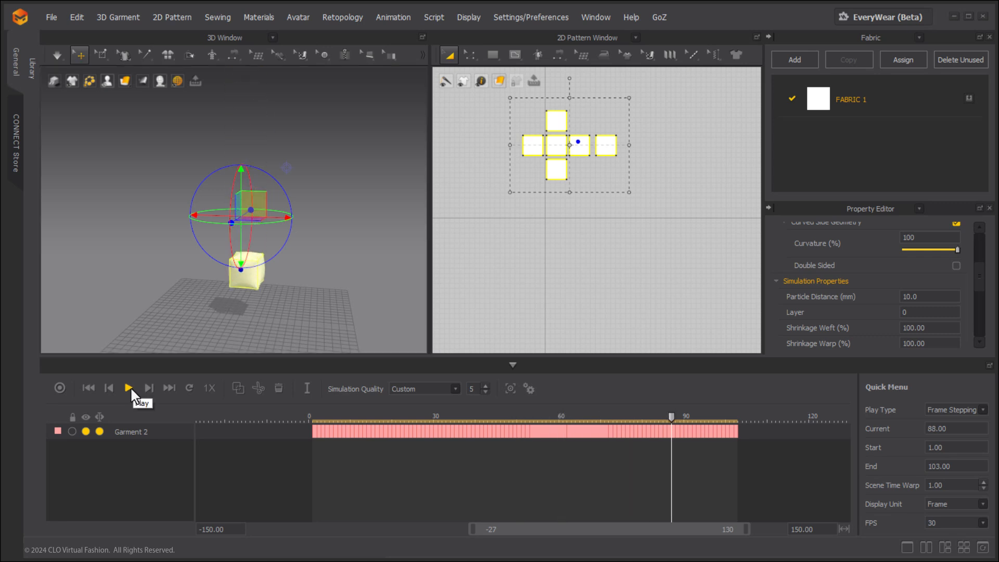
Record the cube simulation again from frame 58 to frame 66 on a new garment layer.
{"action": "left_click_drag", "start_coordinate": [670, 424], "coordinate": [549, 407]}
{"action": "left_click", "coordinate": [54, 385]}
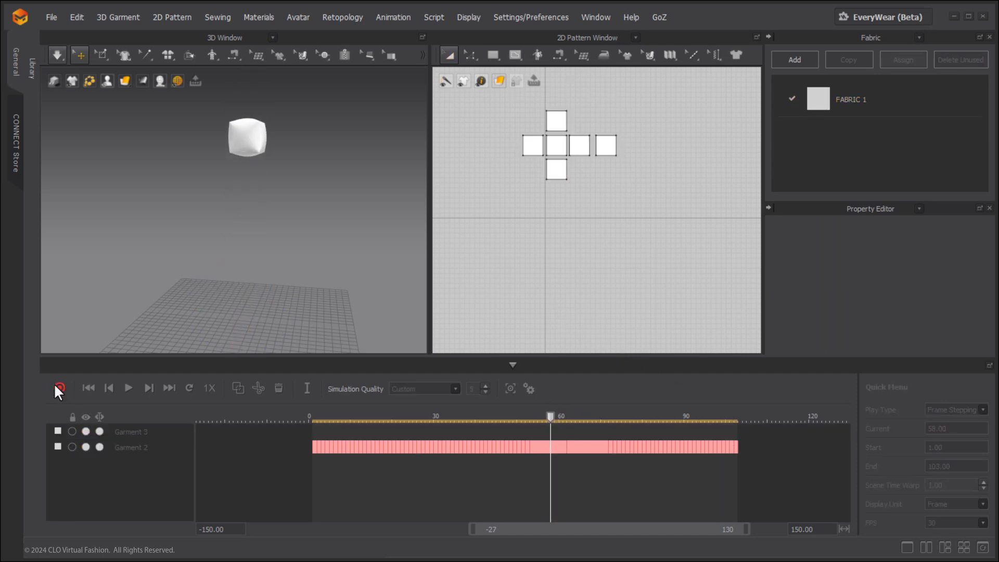
{"action": "left_click", "coordinate": [55, 386]}
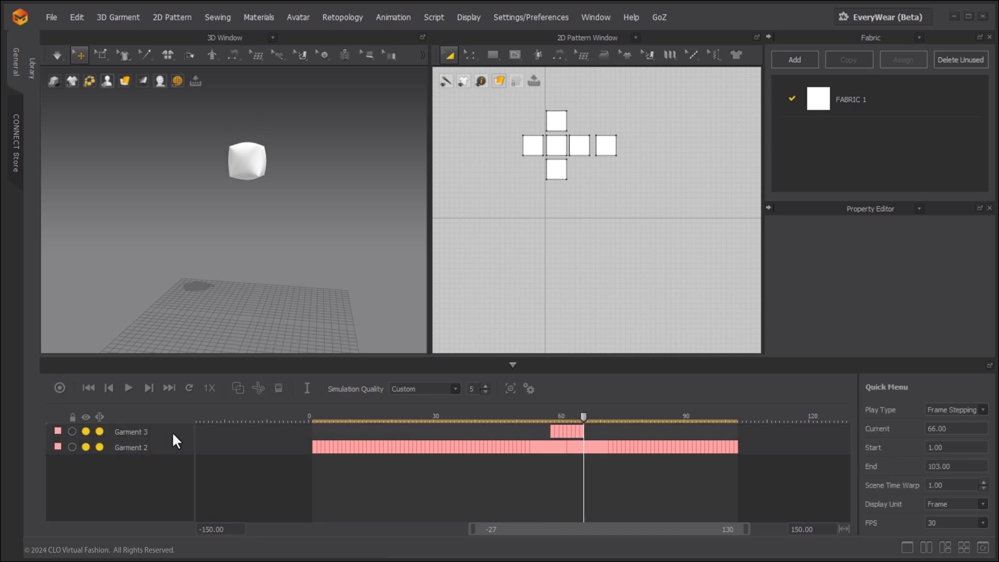
Merge the newly recorded layer with the Garment 2 layer and play the result back.
{"action": "left_click", "coordinate": [237, 388]}
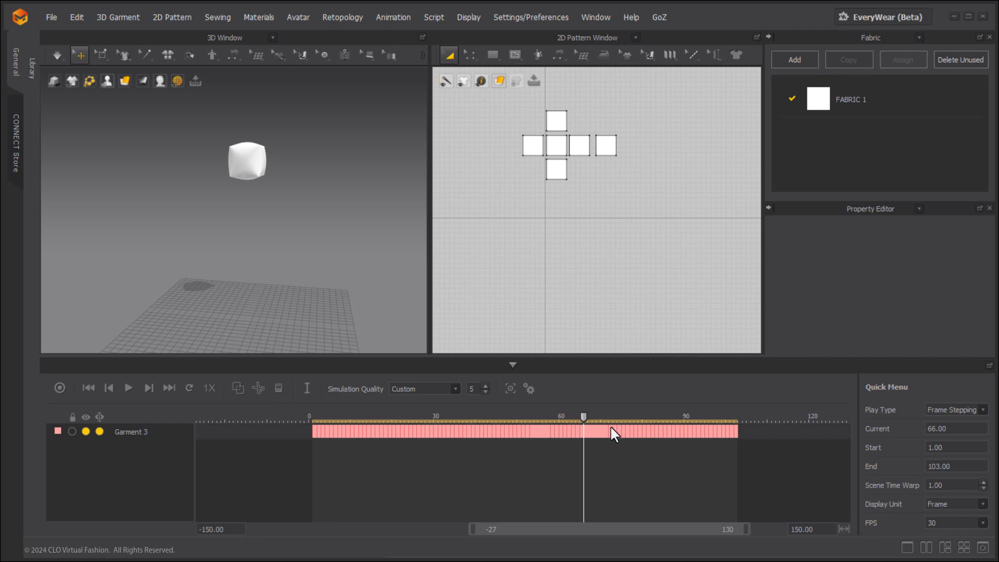
{"action": "left_click_drag", "start_coordinate": [588, 416], "coordinate": [517, 411]}
{"action": "left_click", "coordinate": [125, 388]}
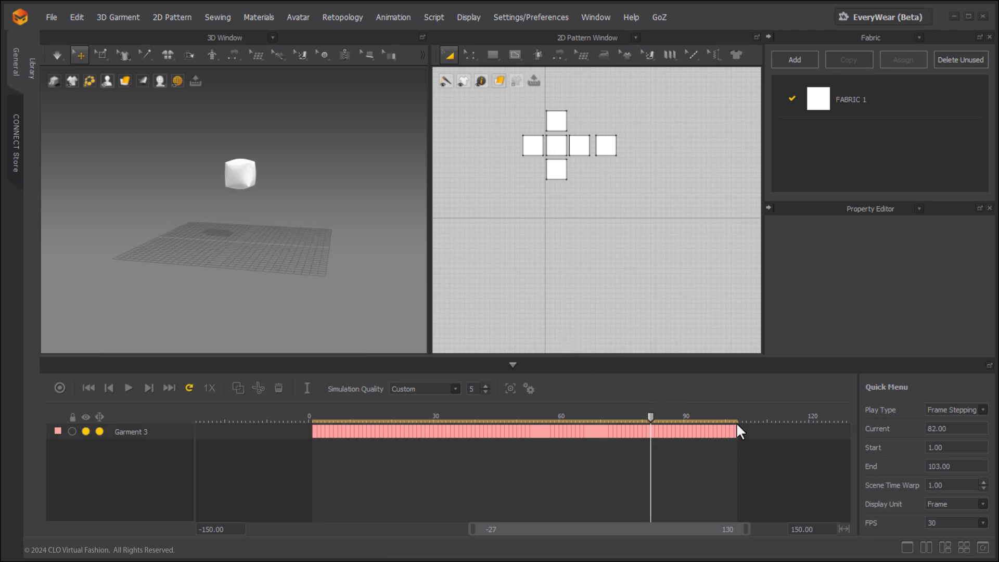
Extend the animation range to end at frame 109 and copy the first keyframe of the Garment 3 layer.
{"action": "left_click_drag", "start_coordinate": [738, 425], "coordinate": [763, 427]}
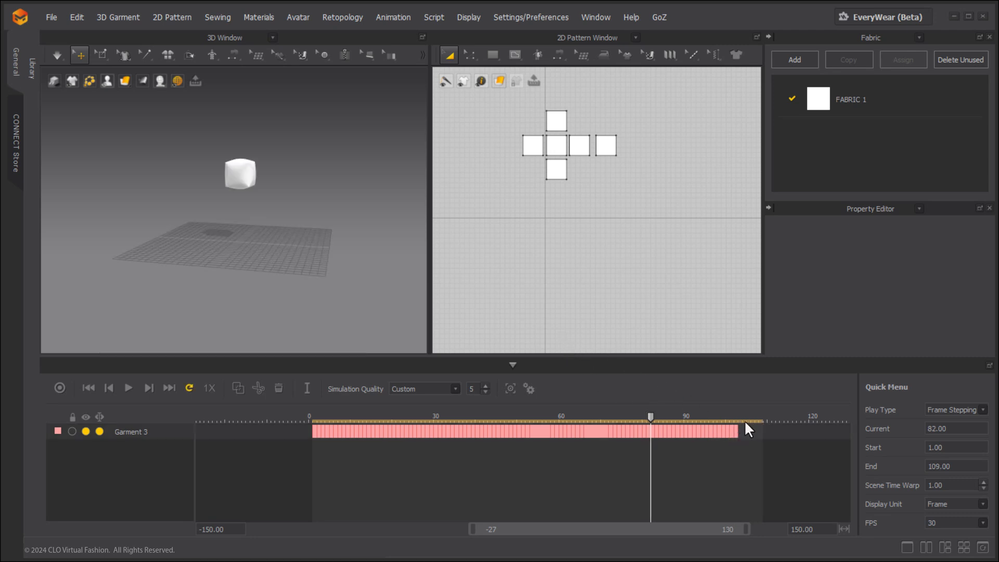
{"action": "right_click", "coordinate": [311, 429]}
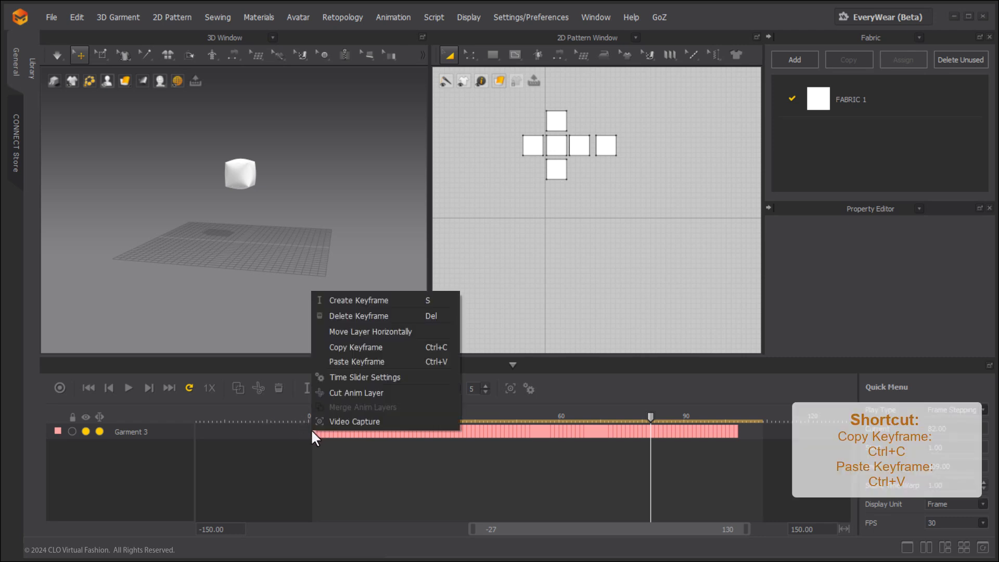
{"action": "left_click", "coordinate": [371, 348]}
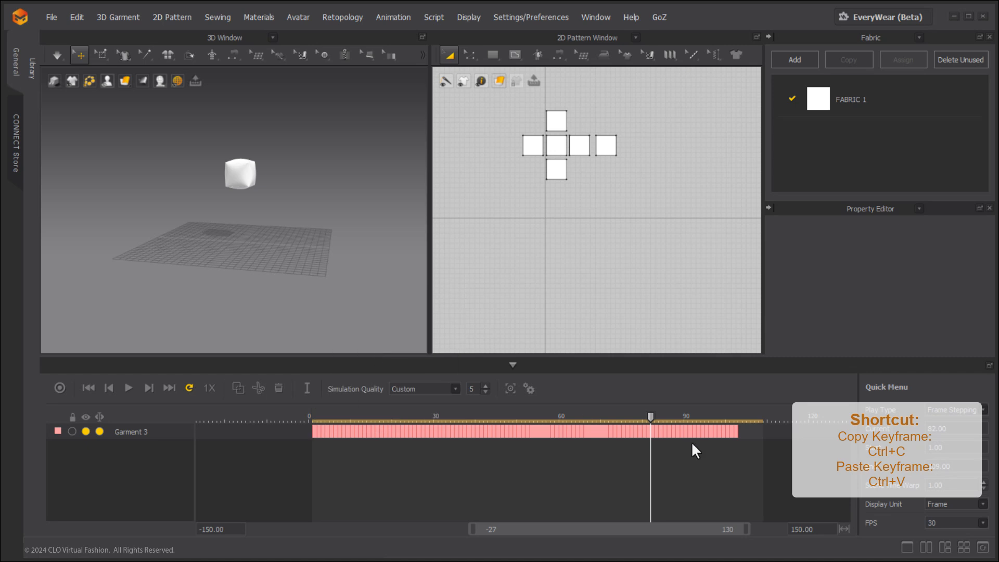
Paste the copied keyframe at frame 109 of the Garment 3 layer and play the animation across the loop point.
{"action": "left_click_drag", "start_coordinate": [653, 418], "coordinate": [766, 429]}
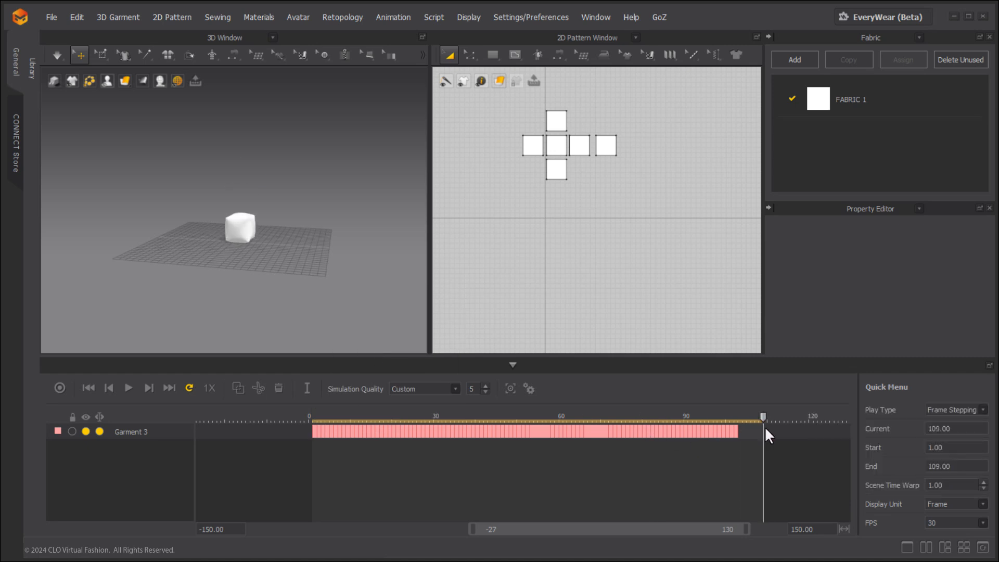
{"action": "right_click", "coordinate": [763, 433]}
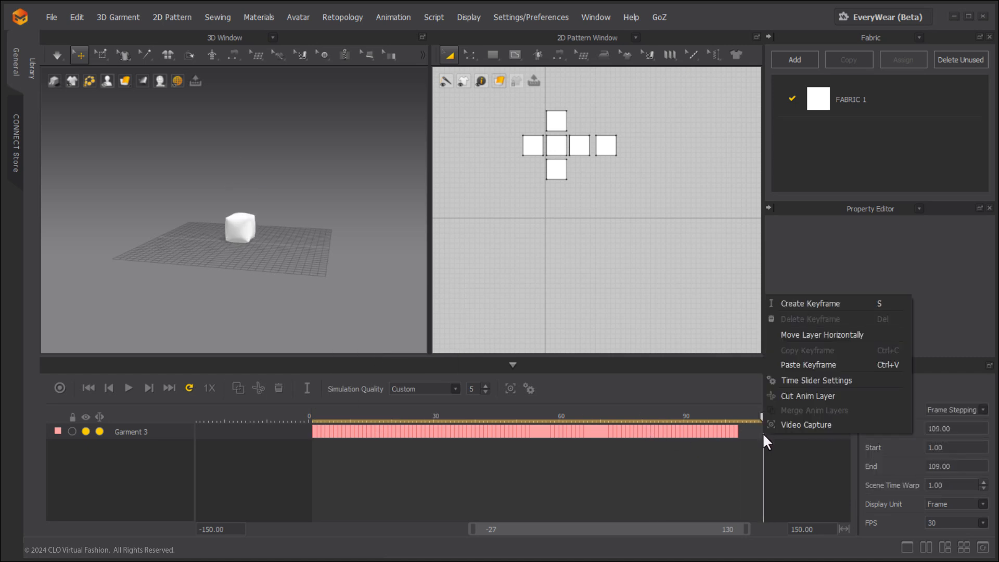
{"action": "left_click", "coordinate": [789, 366]}
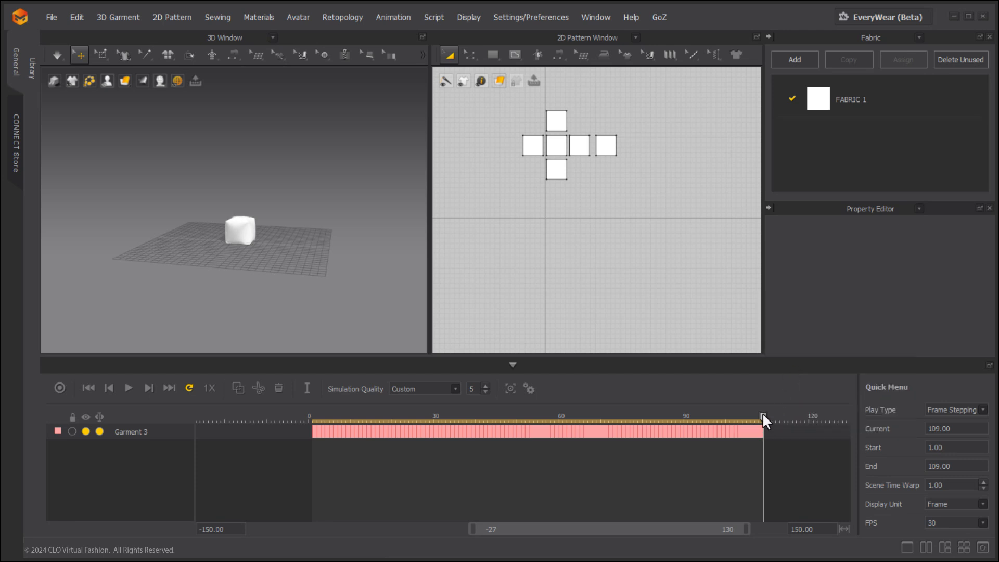
{"action": "left_click_drag", "start_coordinate": [763, 415], "coordinate": [728, 413]}
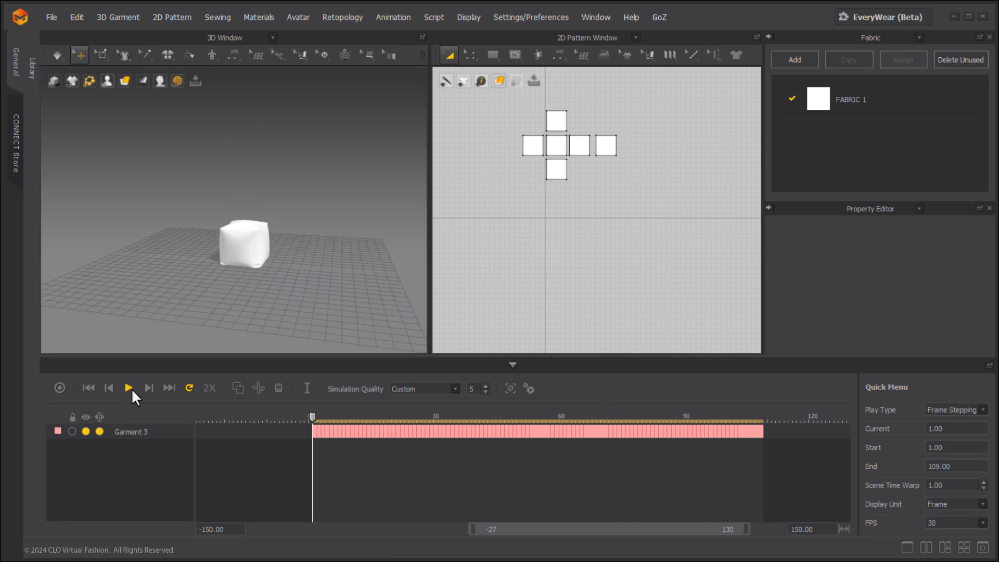
{"action": "left_click", "coordinate": [131, 388]}
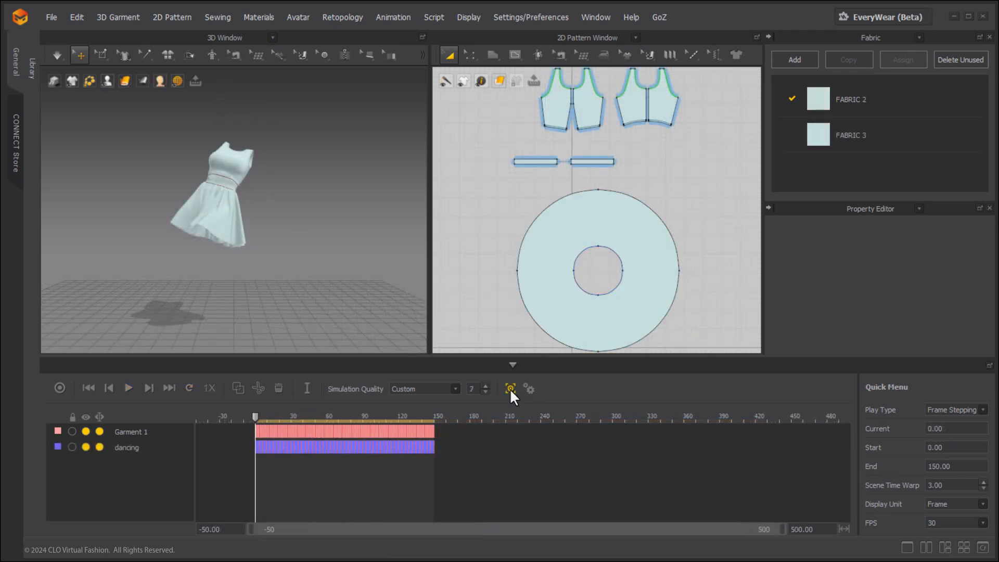
Capture the dress animation as a 1280 x 720 MP4 video, saved as a file named video with automatic sequence numbering.
{"action": "left_click", "coordinate": [510, 388]}
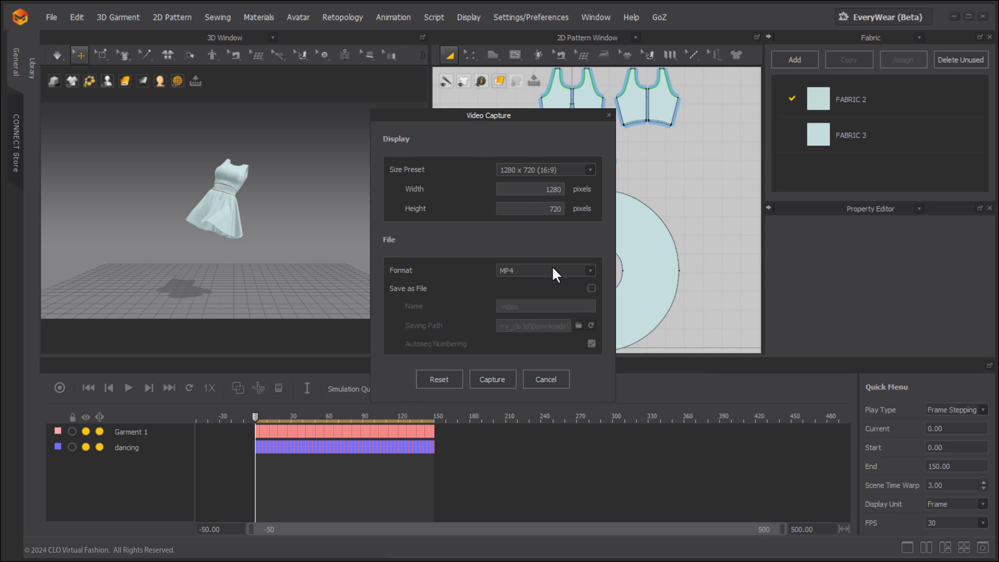
{"action": "left_click", "coordinate": [591, 288]}
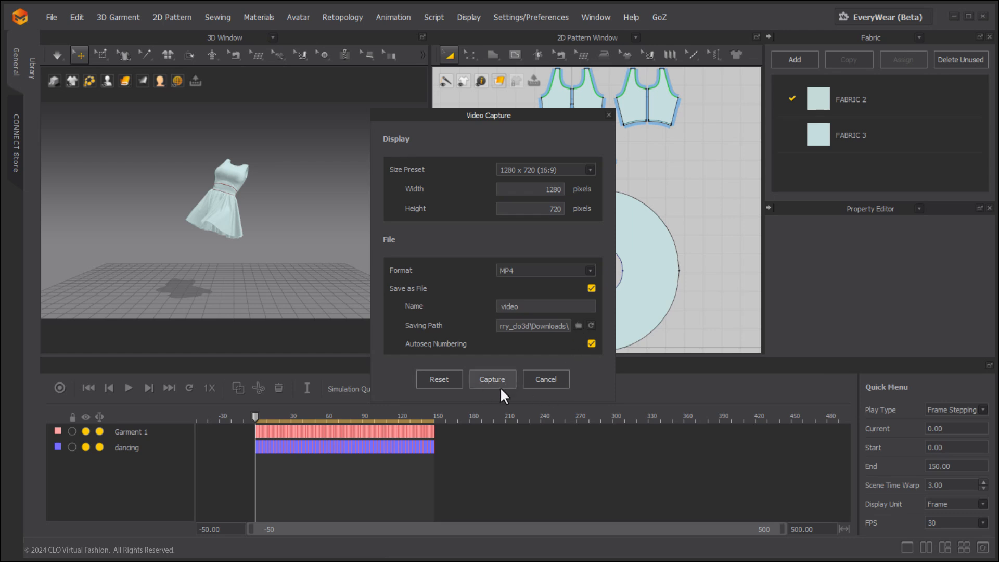
{"action": "left_click", "coordinate": [496, 372]}
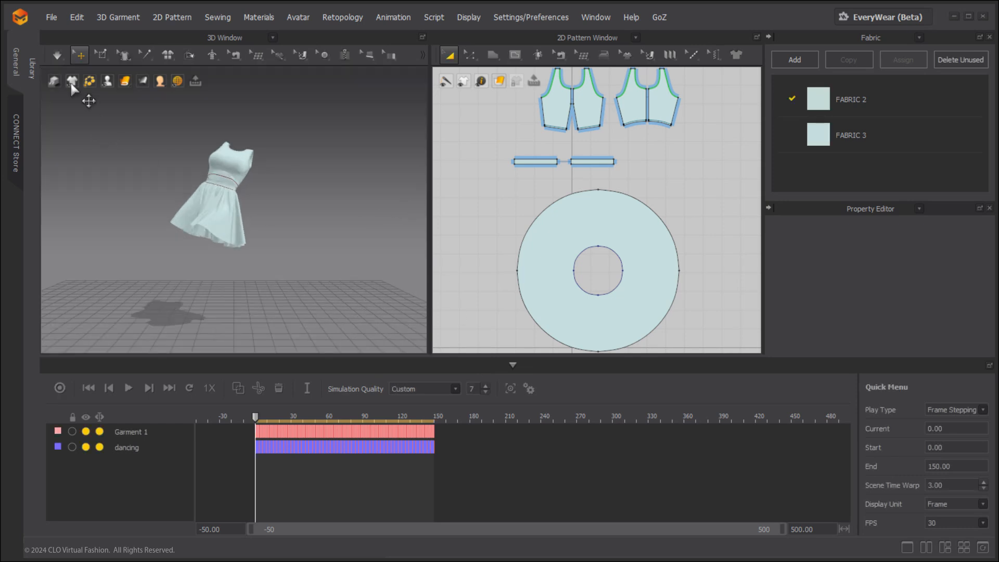
{"action": "left_click", "coordinate": [47, 17]}
{"action": "mouse_move", "coordinate": [63, 169]}
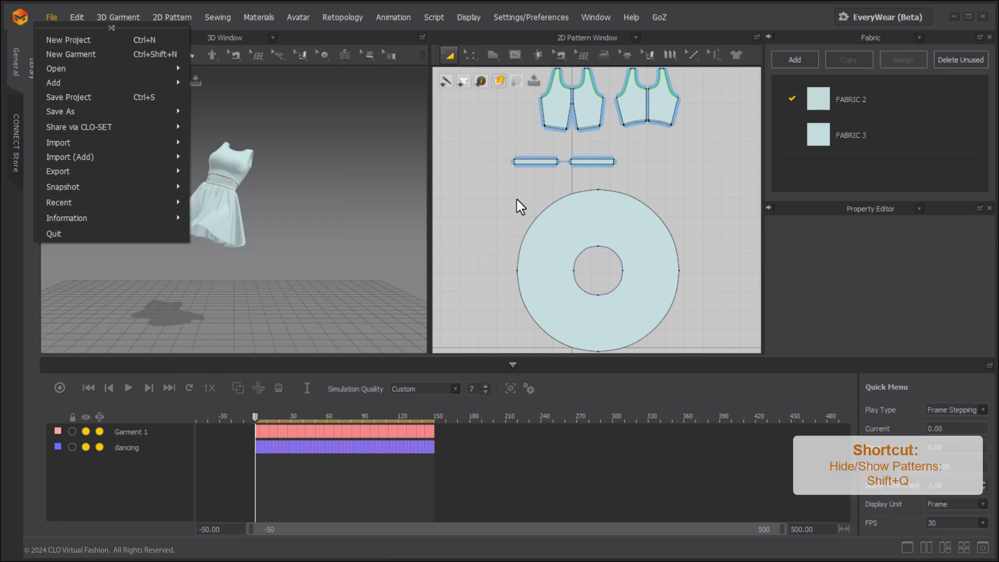
{"action": "left_click", "coordinate": [518, 181]}
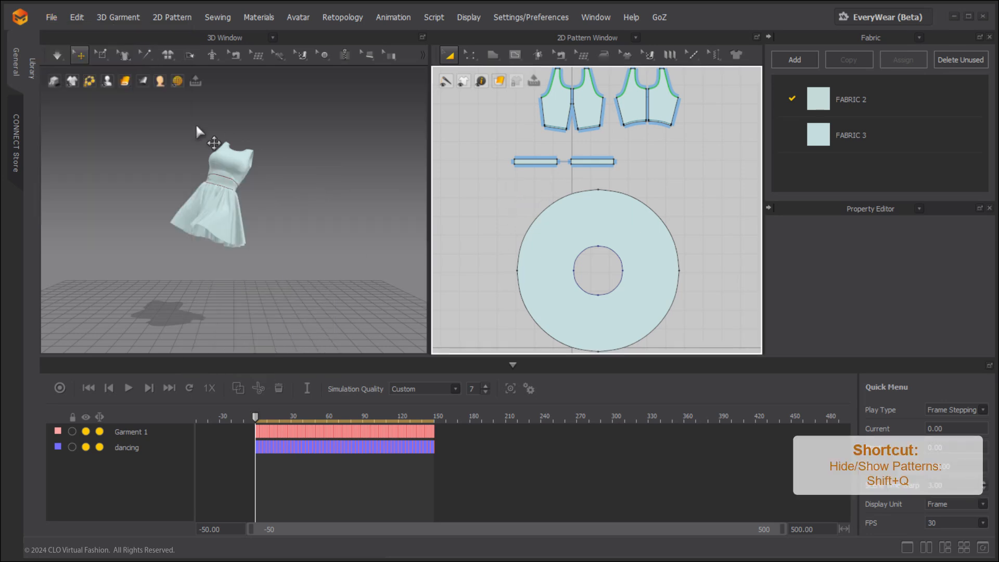
Select the front and back bodice pattern pieces, hide them in the 3D view, and clear the selection.
{"action": "scroll", "coordinate": [708, 153], "scroll_direction": "down", "scroll_amount": 2}
{"action": "middle_click_drag", "start_coordinate": [709, 153], "coordinate": [686, 220]}
{"action": "left_click_drag", "start_coordinate": [536, 116], "coordinate": [712, 215]}
{"action": "right_click_drag", "start_coordinate": [290, 150], "coordinate": [289, 137]}
{"action": "key", "text": "shift+q"}
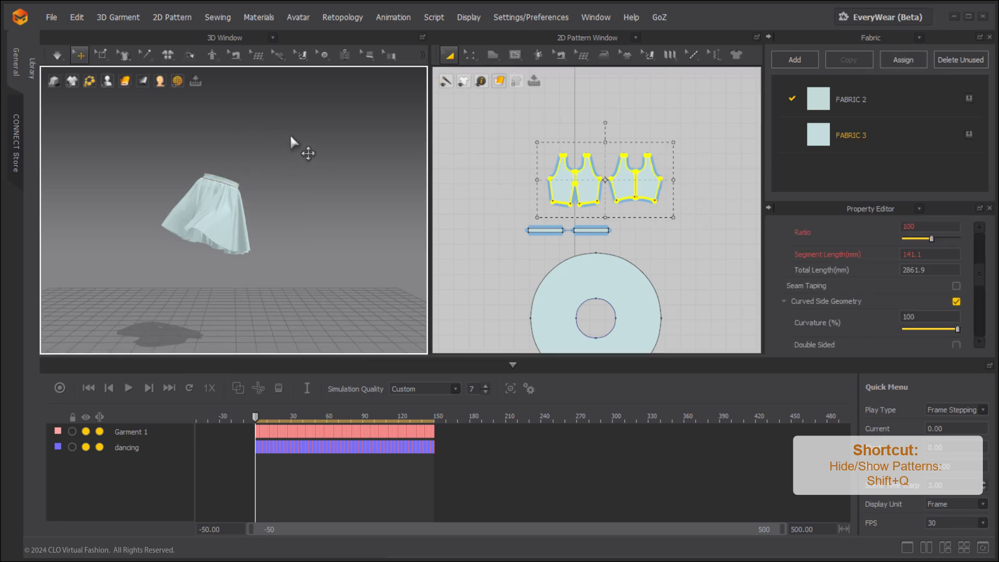
{"action": "middle_click_drag", "start_coordinate": [301, 157], "coordinate": [307, 144]}
{"action": "left_click", "coordinate": [313, 148]}
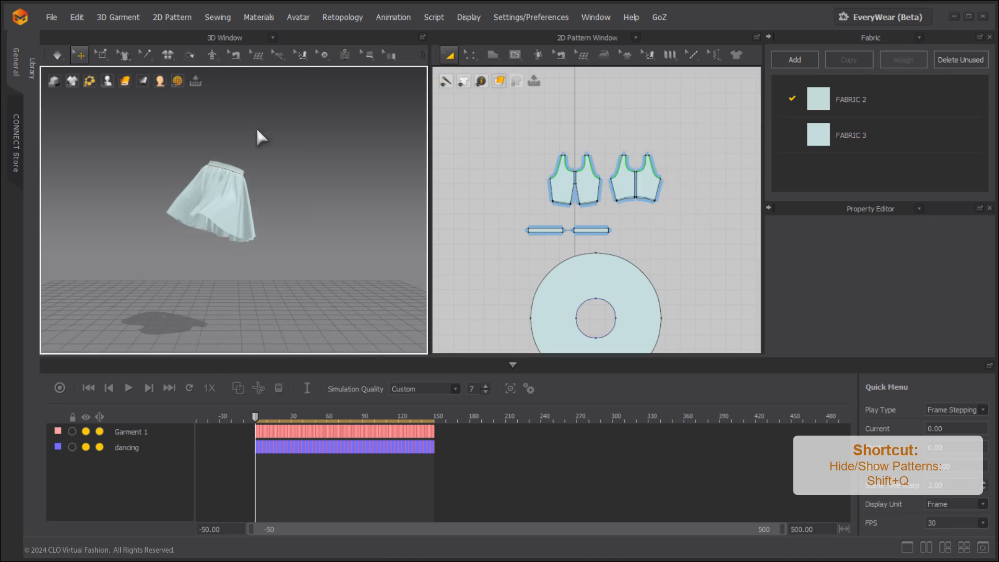
Bring up the project's export options and play the cloth_shape_0 skirt animation from frame 0.
{"action": "left_click", "coordinate": [51, 17]}
{"action": "mouse_move", "coordinate": [99, 170]}
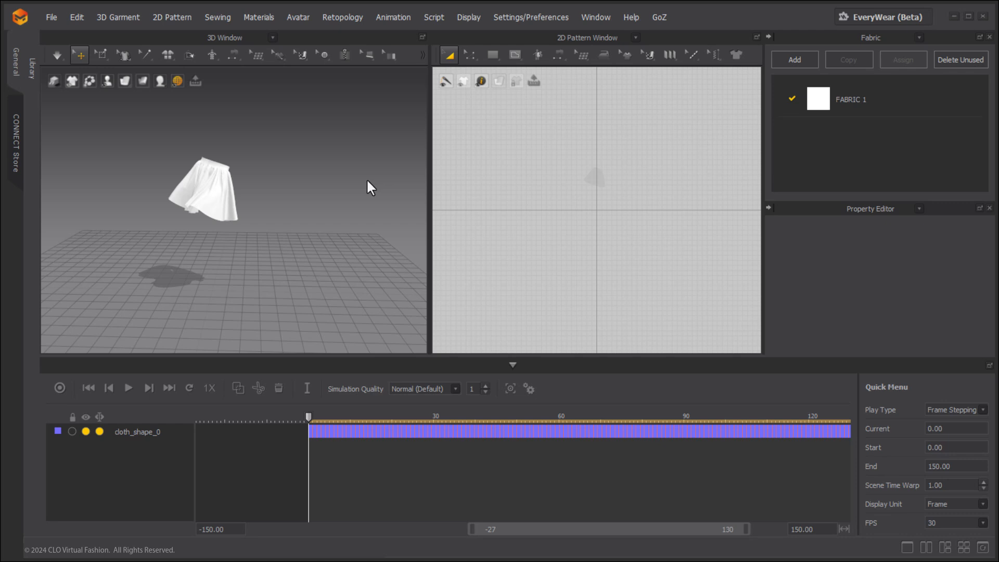
{"action": "left_click", "coordinate": [128, 387]}
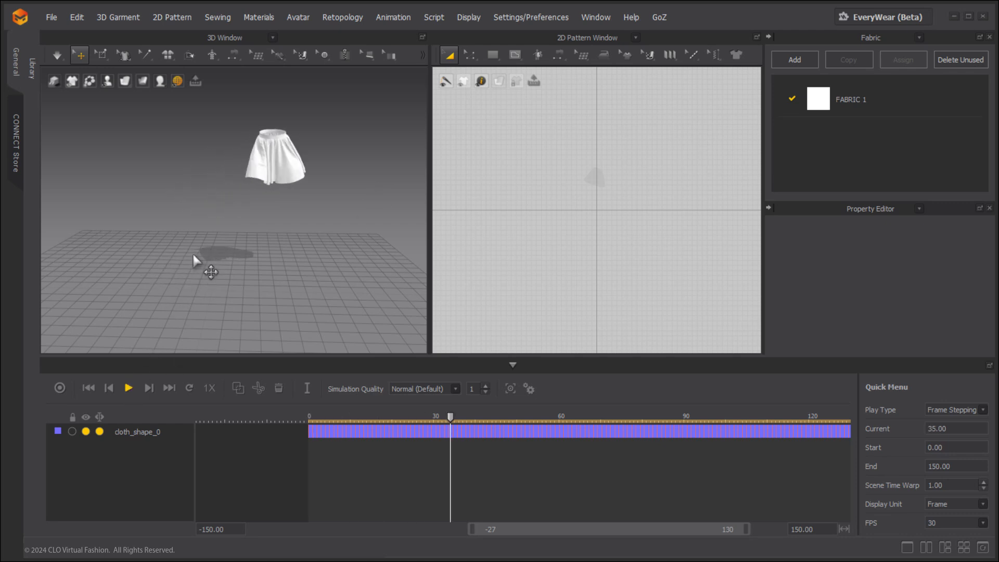